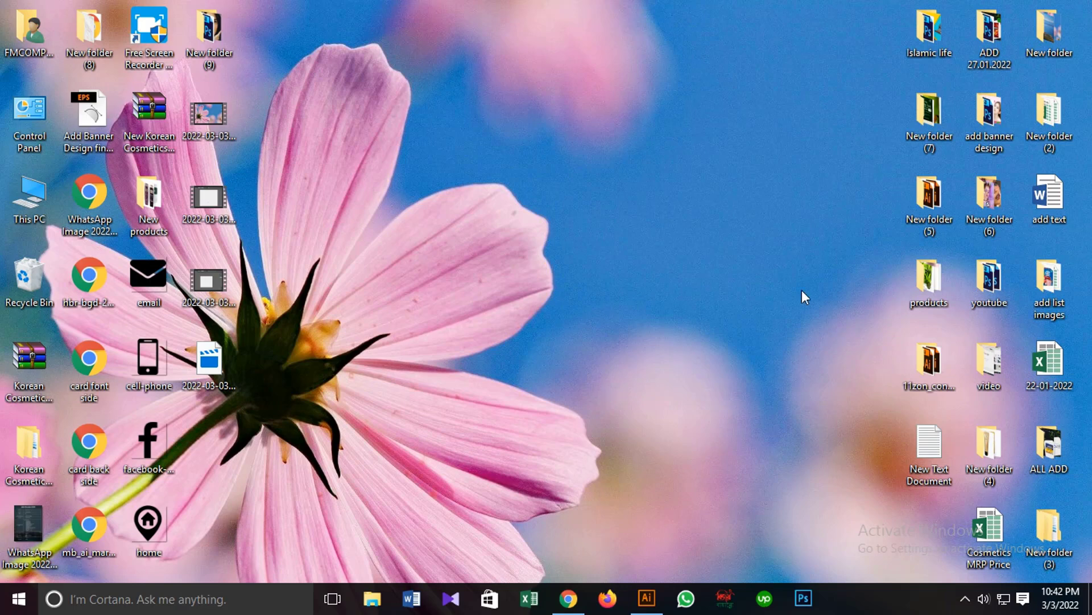
Switch to Illustrator, take the Paintbrush tool and choose the rough charcoal-like brush just below Basic
{"action": "left_click", "coordinate": [646, 598]}
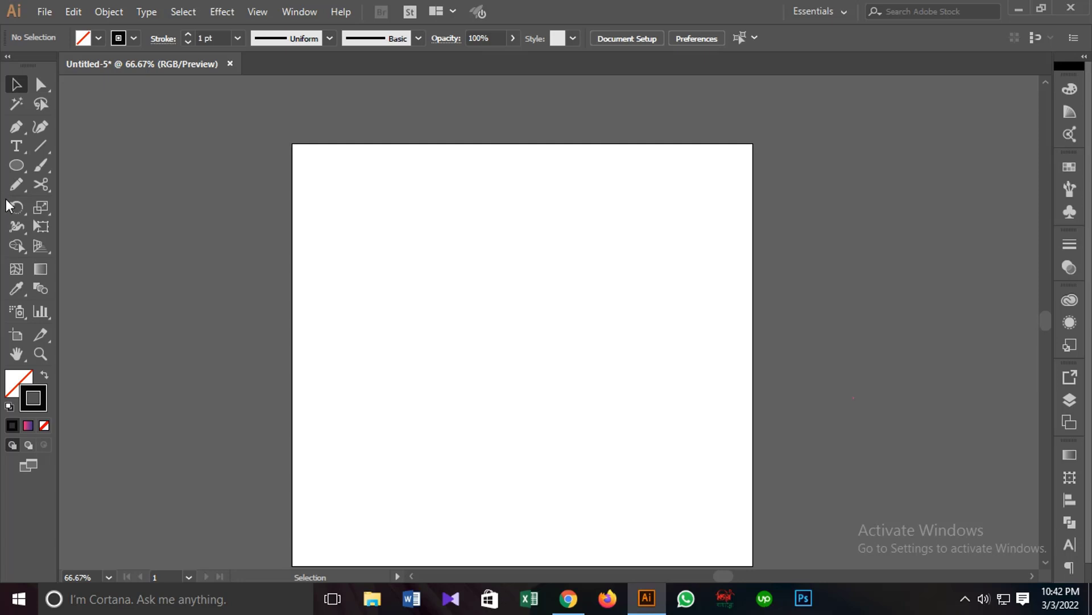
{"action": "left_click", "coordinate": [41, 167]}
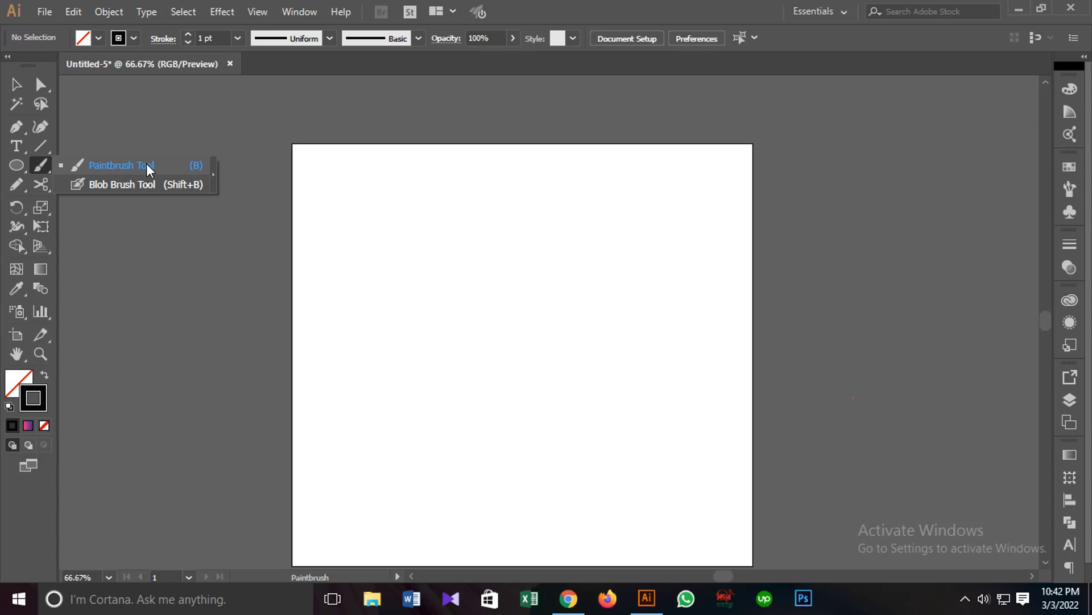
{"action": "left_click", "coordinate": [1069, 190]}
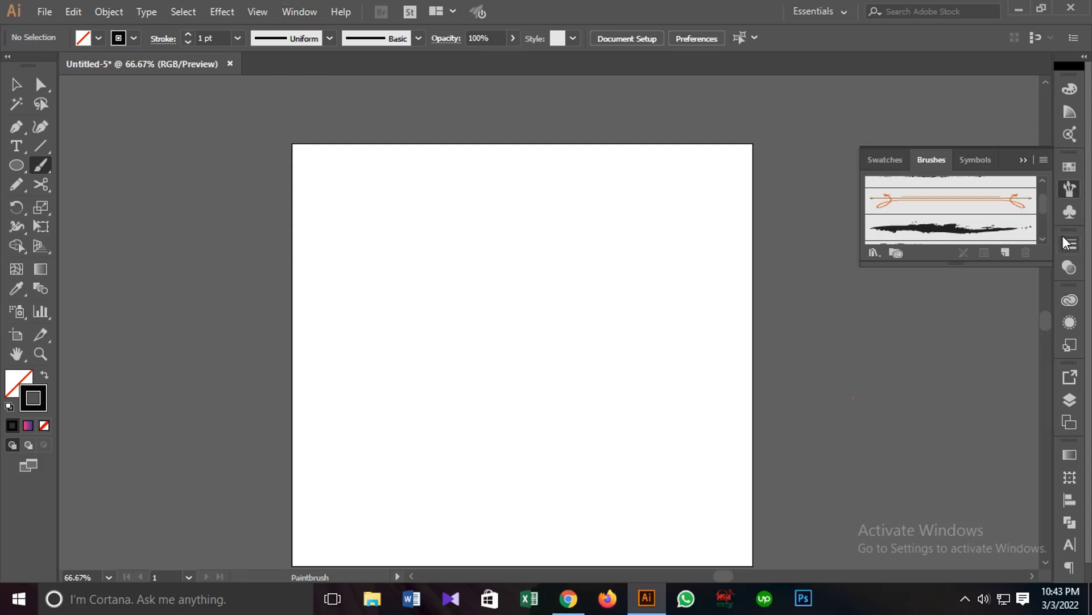
{"action": "left_click", "coordinate": [1068, 190]}
{"action": "left_click", "coordinate": [1067, 189]}
{"action": "left_click_drag", "start_coordinate": [1039, 205], "coordinate": [1040, 190]}
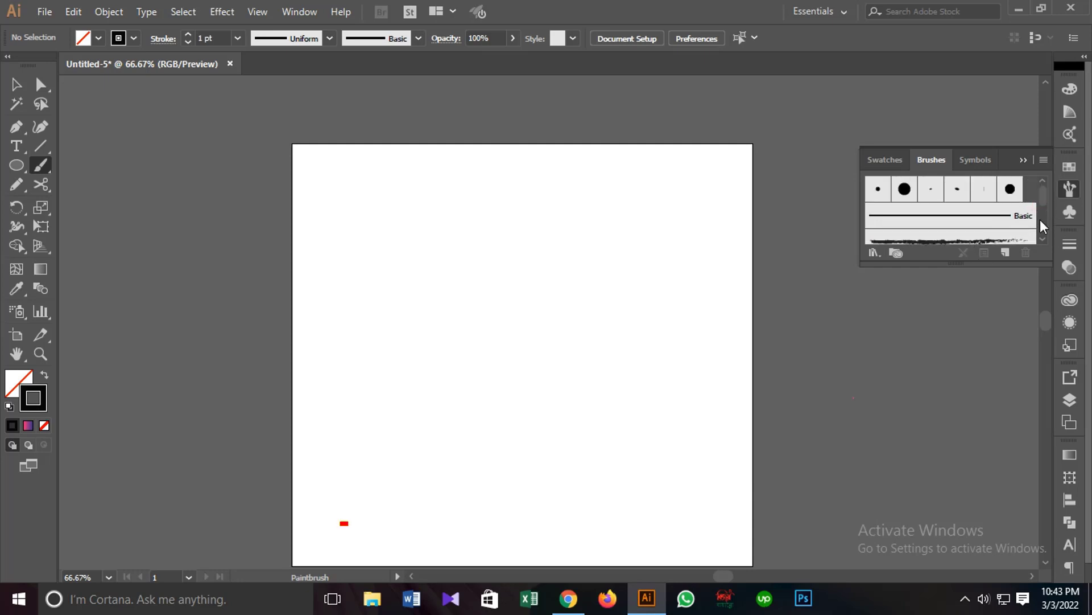
{"action": "scroll", "coordinate": [1042, 193], "scroll_direction": "down", "scroll_amount": 1}
{"action": "left_click", "coordinate": [962, 220]}
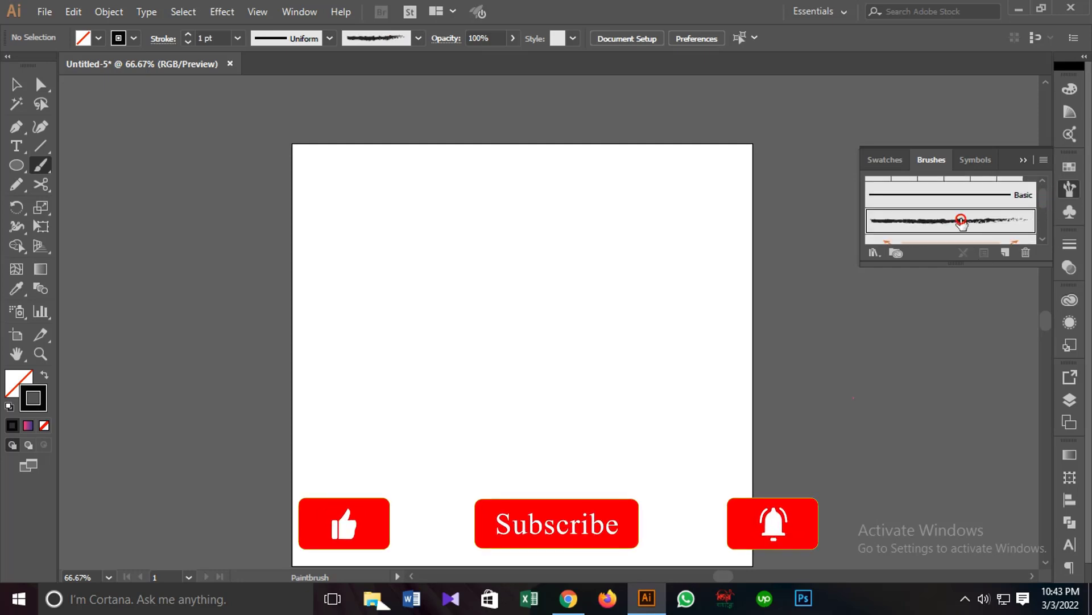
Paint two curved diagonal strokes on the artboard with an 18 pt stroke weight
{"action": "left_click", "coordinate": [237, 38]}
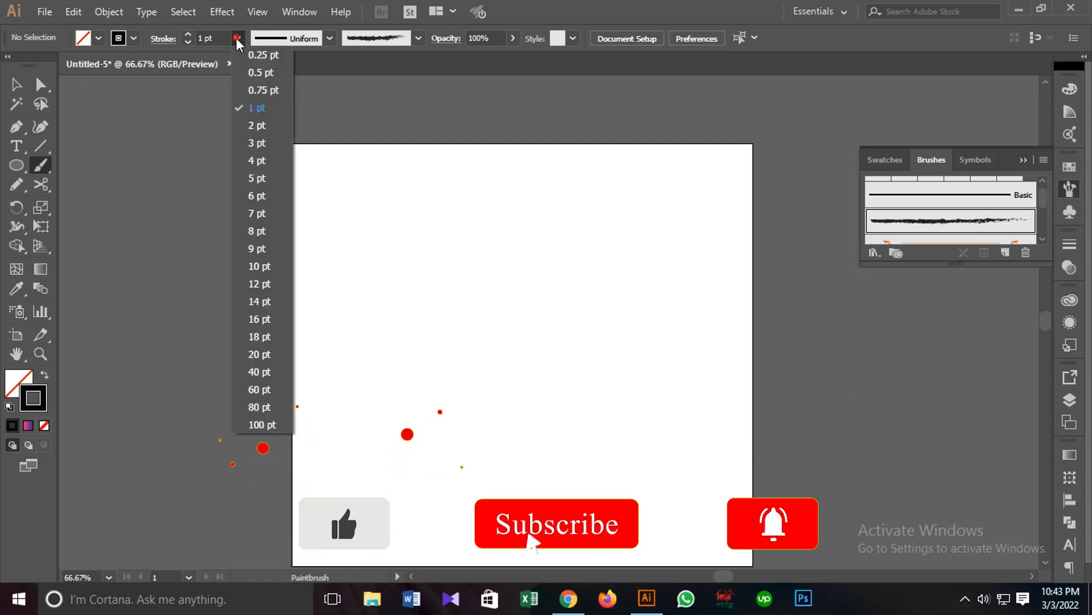
{"action": "left_click", "coordinate": [255, 336]}
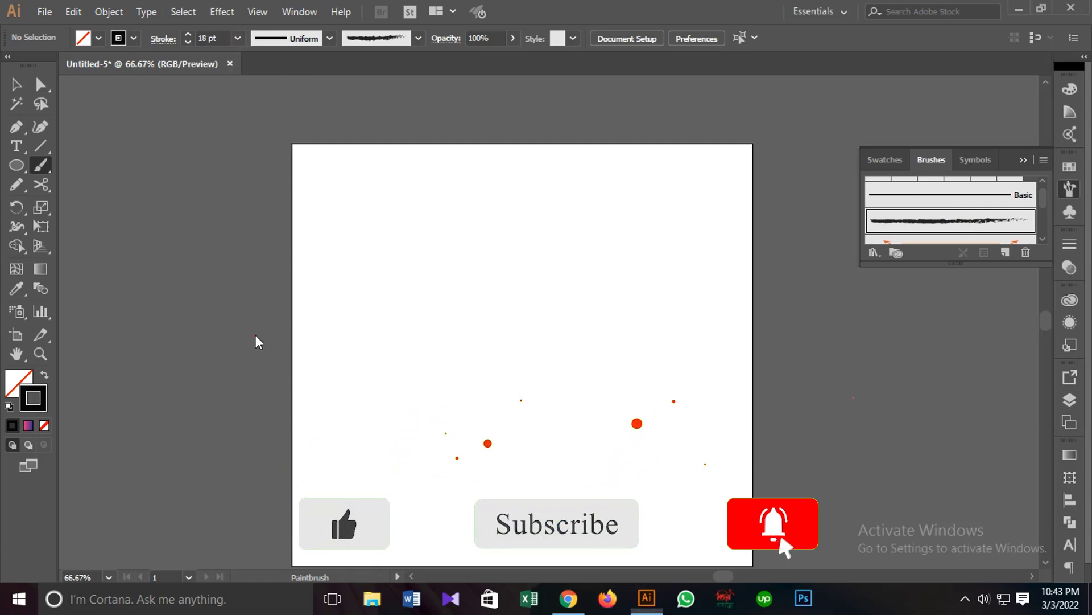
{"action": "mouse_move", "coordinate": [296, 388]}
{"action": "left_mouse_down"}
{"action": "mouse_move", "coordinate": [336, 328]}
{"action": "mouse_move", "coordinate": [512, 265]}
{"action": "mouse_move", "coordinate": [568, 191]}
{"action": "left_mouse_up"}
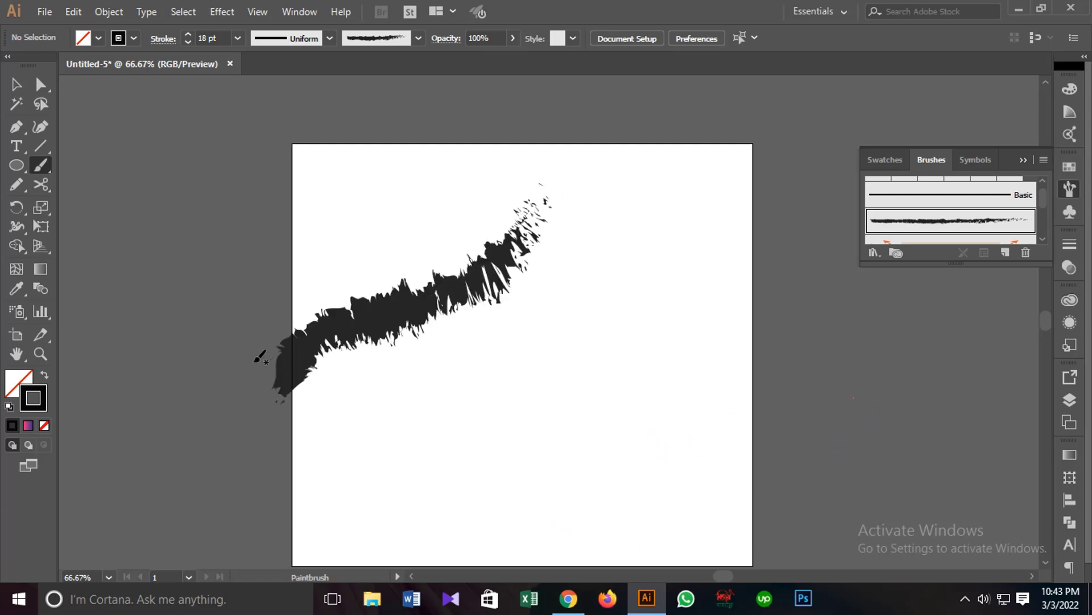
{"action": "mouse_move", "coordinate": [352, 463]}
{"action": "left_mouse_down"}
{"action": "mouse_move", "coordinate": [523, 360]}
{"action": "mouse_move", "coordinate": [577, 241]}
{"action": "left_mouse_up"}
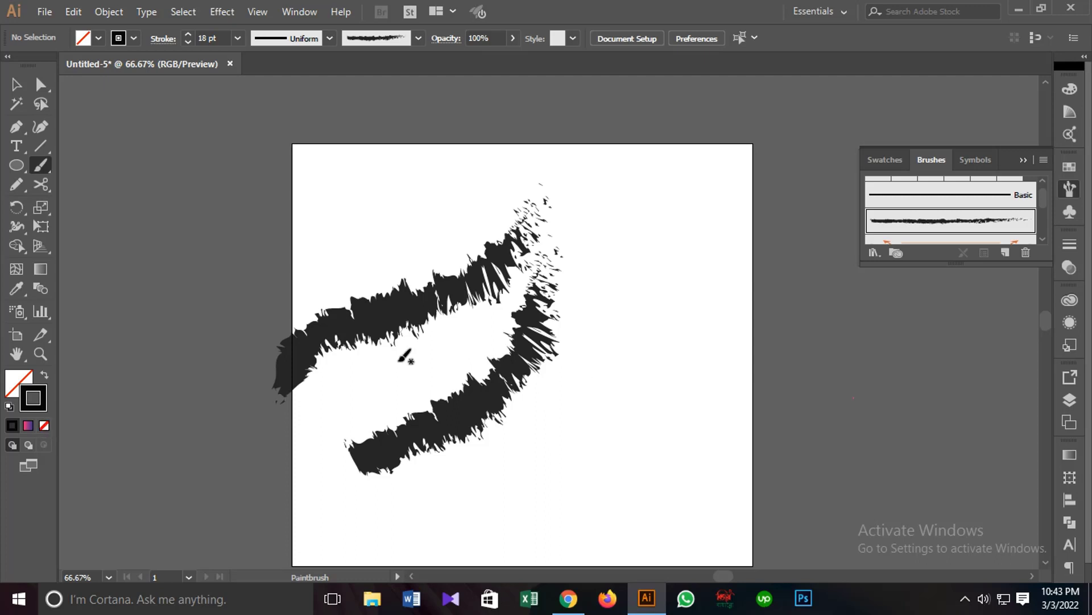
Move the lower brush stroke up and to the right and set its stroke colour to red EF142E
{"action": "left_click", "coordinate": [15, 84]}
{"action": "mouse_move", "coordinate": [484, 392]}
{"action": "left_mouse_down"}
{"action": "mouse_move", "coordinate": [560, 293]}
{"action": "mouse_move", "coordinate": [575, 304]}
{"action": "left_mouse_up"}
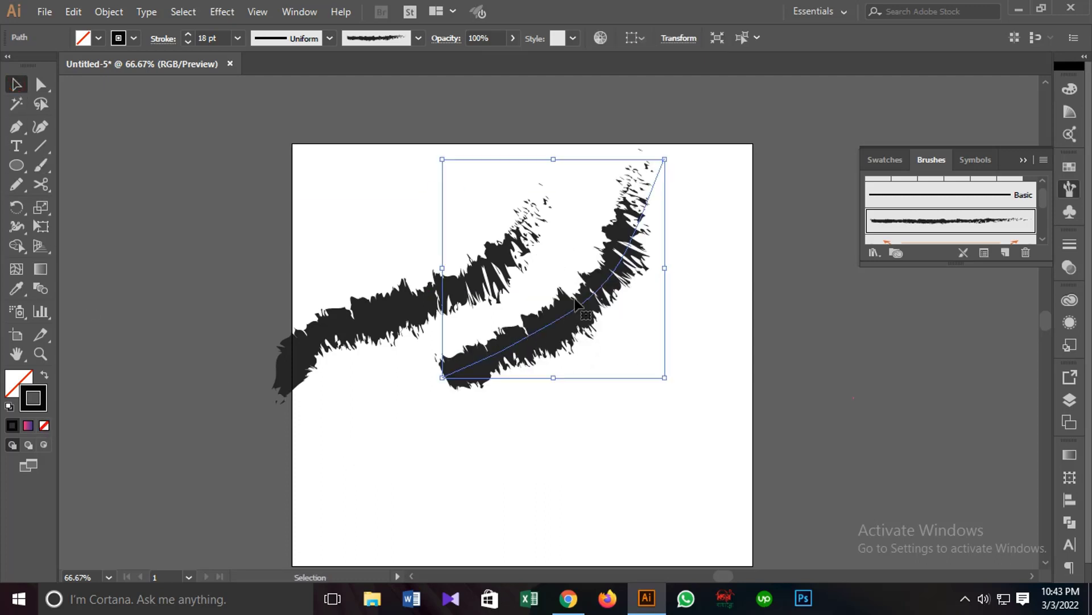
{"action": "double_click", "coordinate": [33, 397]}
{"action": "left_click", "coordinate": [824, 202]}
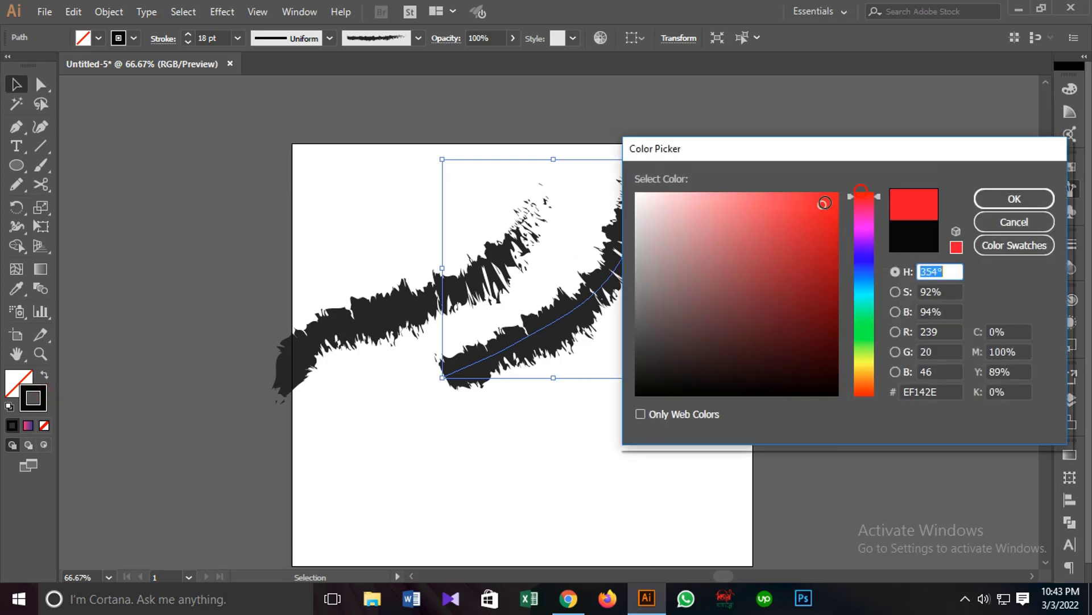
{"action": "left_click", "coordinate": [1002, 199]}
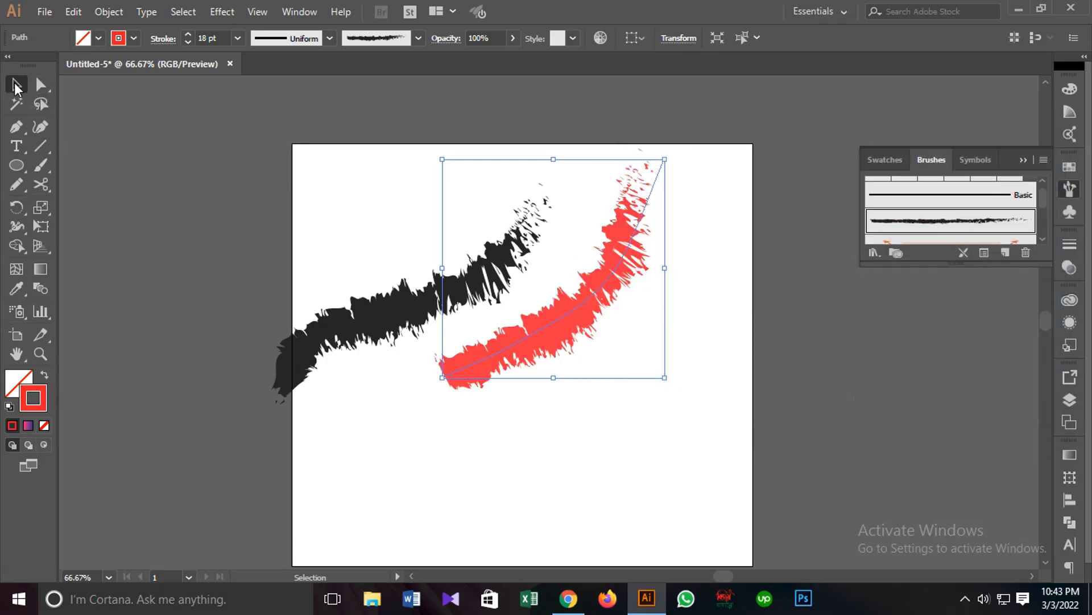
Set the black brush stroke's weight to 80 pt and move it slightly up and to the right
{"action": "left_click", "coordinate": [217, 202]}
{"action": "left_click_drag", "start_coordinate": [292, 191], "coordinate": [759, 327]}
{"action": "left_click", "coordinate": [627, 388]}
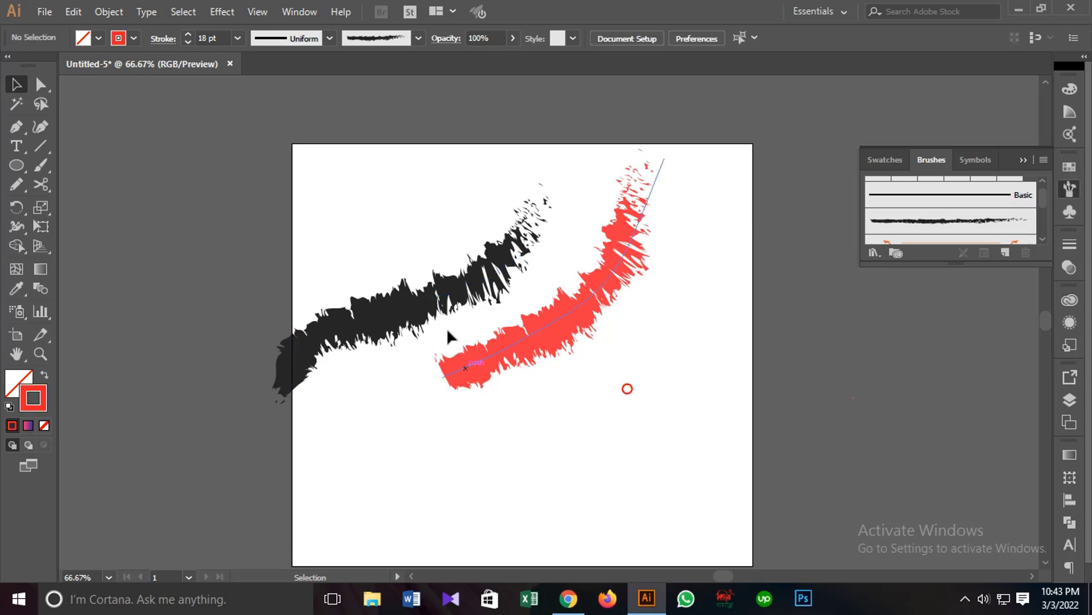
{"action": "left_click", "coordinate": [447, 335]}
{"action": "left_click", "coordinate": [237, 38]}
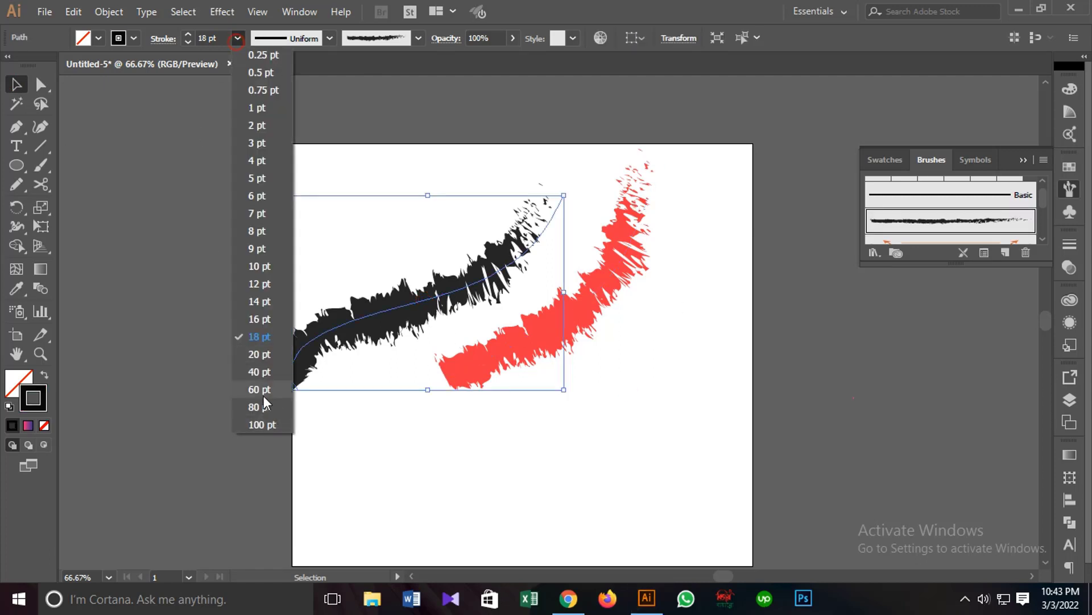
{"action": "left_click", "coordinate": [257, 406]}
{"action": "left_click_drag", "start_coordinate": [395, 316], "coordinate": [434, 240]}
Try a 0.25 pt weight on the black brush stroke and change it to 8 pt
{"action": "left_click", "coordinate": [237, 38]}
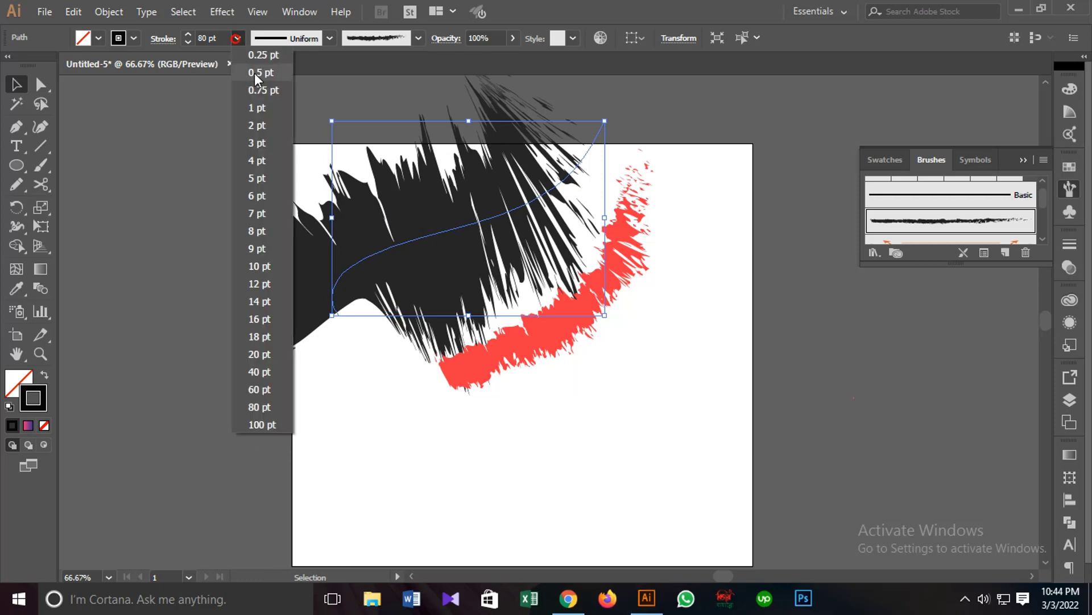
{"action": "left_click", "coordinate": [258, 54]}
{"action": "left_click", "coordinate": [237, 38]}
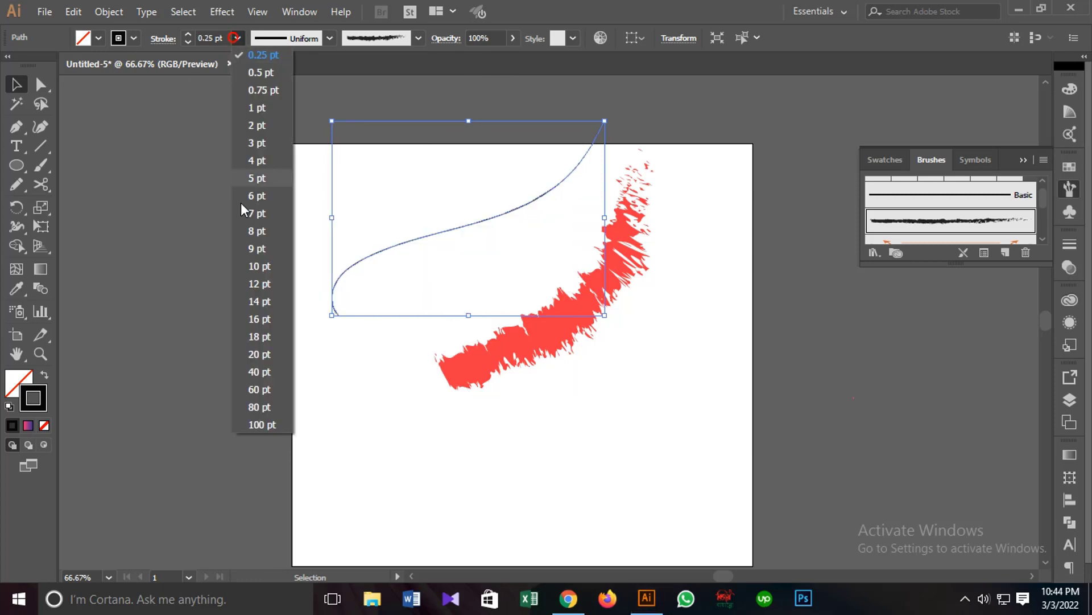
{"action": "left_click", "coordinate": [244, 196]}
{"action": "left_click", "coordinate": [233, 240]}
Delete the black and red brush strokes together to clear the artboard
{"action": "left_click_drag", "start_coordinate": [236, 141], "coordinate": [596, 342]}
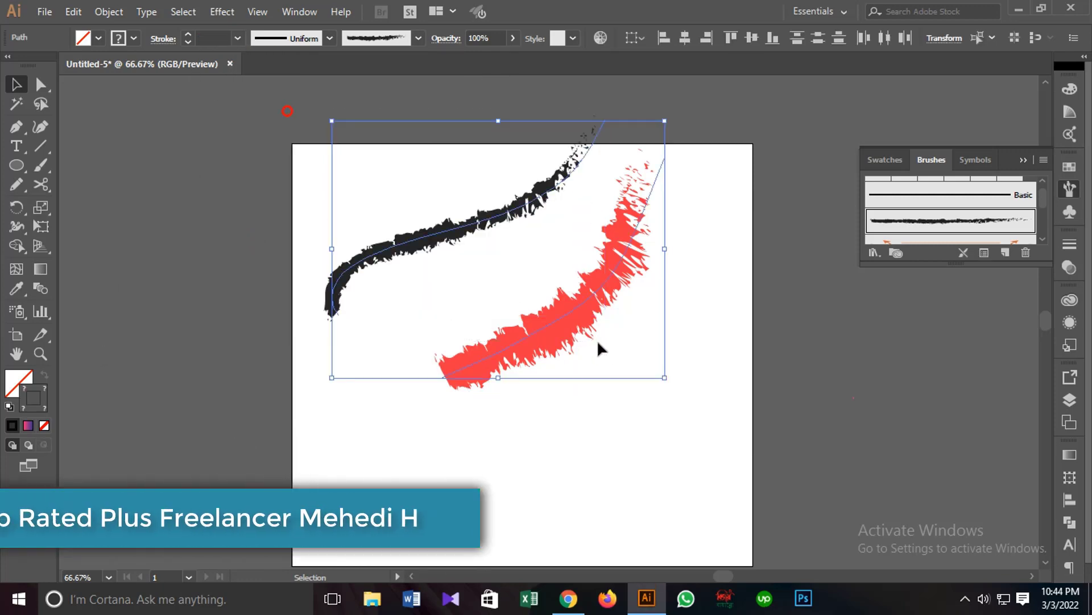
{"action": "key", "text": "Delete"}
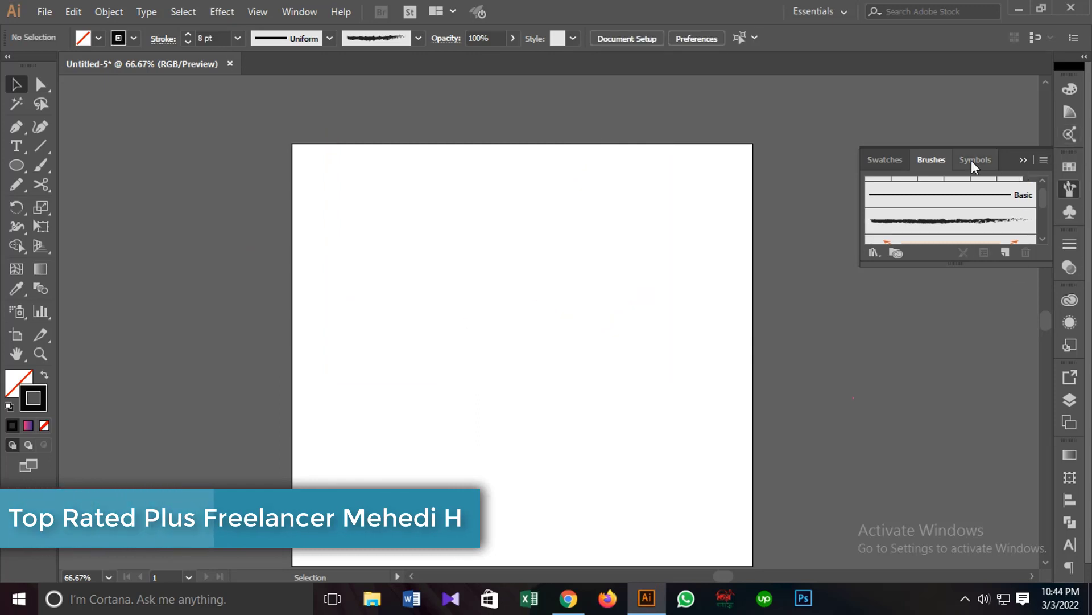
Open the Artistic_ChalkCharcoalPencil brush library, place it beside the artboard and browse its brushes
{"action": "left_click", "coordinate": [1044, 159]}
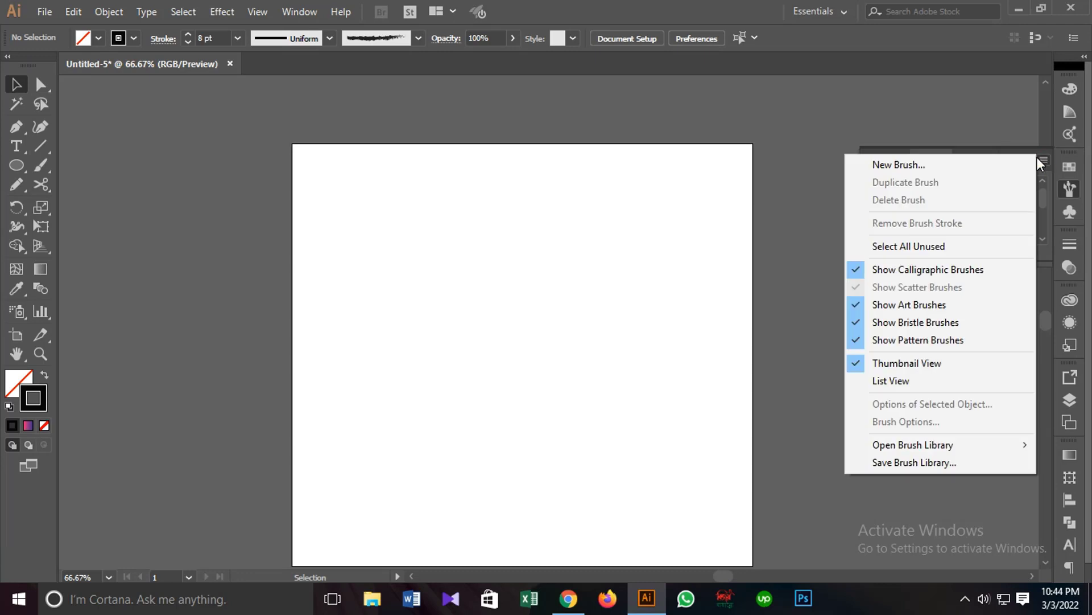
{"action": "mouse_move", "coordinate": [965, 447]}
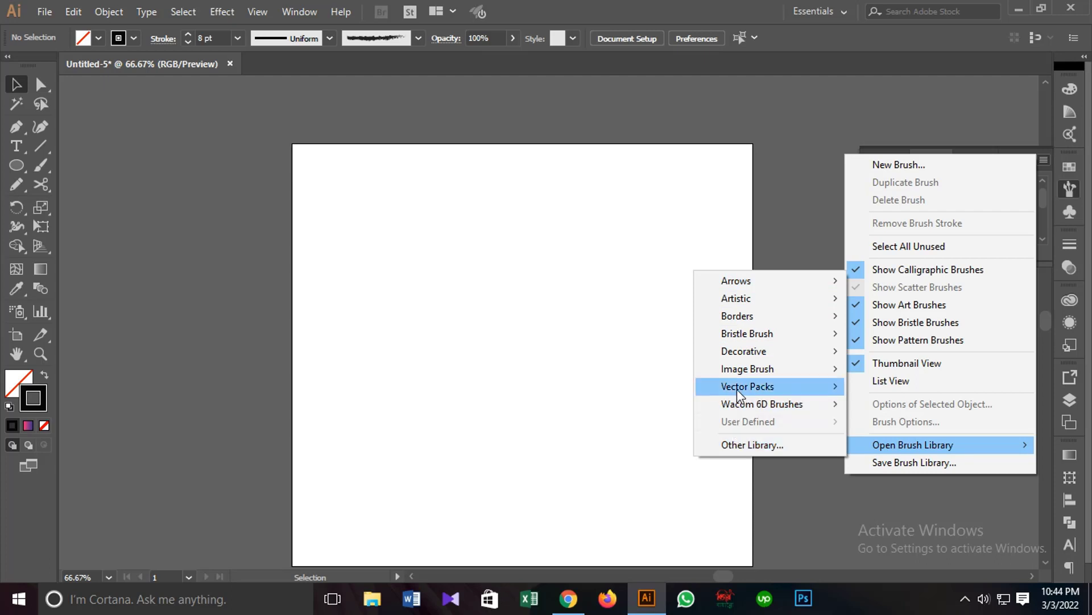
{"action": "mouse_move", "coordinate": [765, 376]}
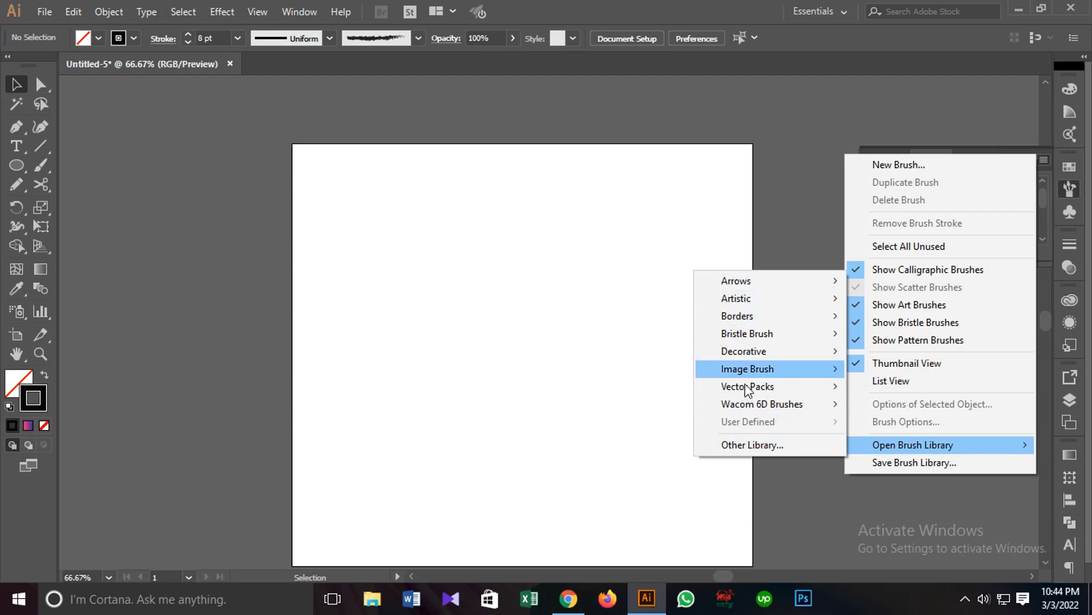
{"action": "mouse_move", "coordinate": [775, 302]}
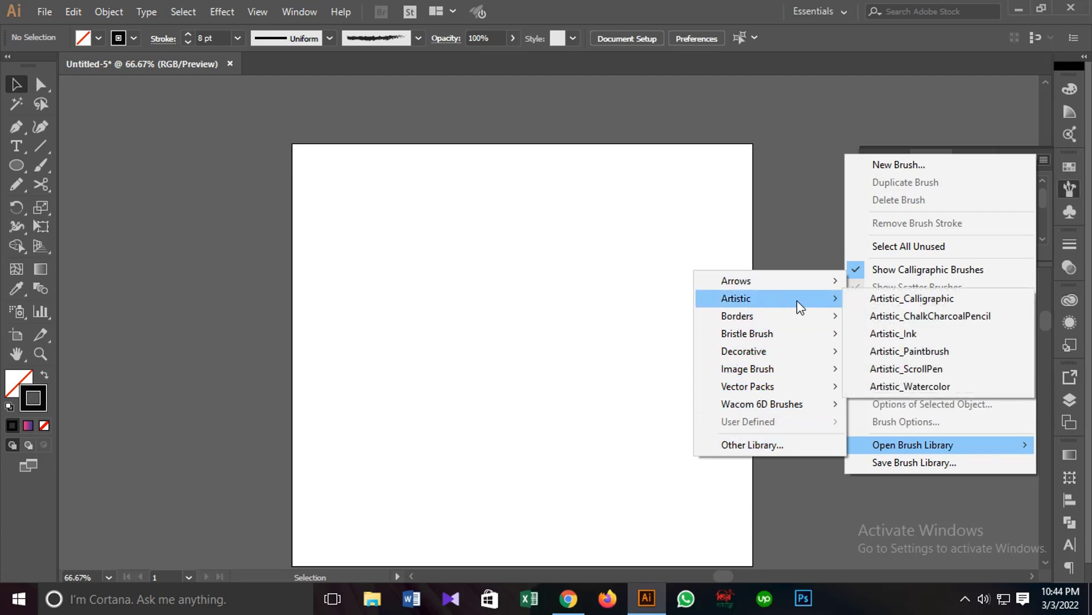
{"action": "left_click", "coordinate": [945, 316]}
{"action": "mouse_move", "coordinate": [971, 186]}
{"action": "left_mouse_down"}
{"action": "mouse_move", "coordinate": [832, 221]}
{"action": "mouse_move", "coordinate": [808, 127]}
{"action": "mouse_move", "coordinate": [832, 164]}
{"action": "mouse_move", "coordinate": [883, 175]}
{"action": "left_mouse_up"}
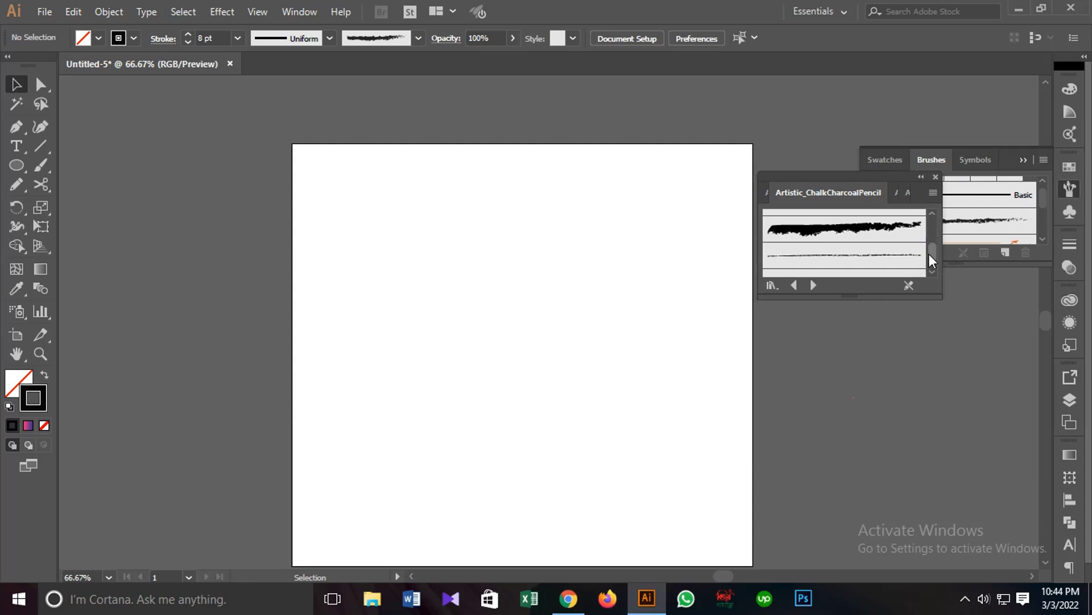
{"action": "left_click_drag", "start_coordinate": [929, 254], "coordinate": [931, 223]}
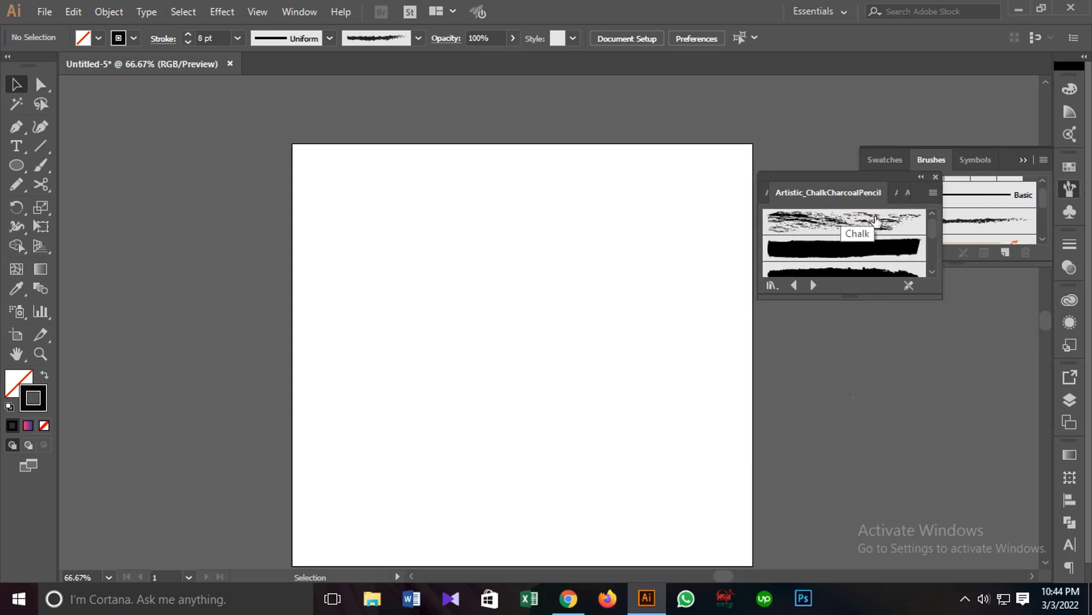
Set the default stroke colour to bright red and the stroke weight to 14 pt
{"action": "double_click", "coordinate": [42, 388]}
{"action": "left_click", "coordinate": [834, 199]}
{"action": "left_click", "coordinate": [1014, 199]}
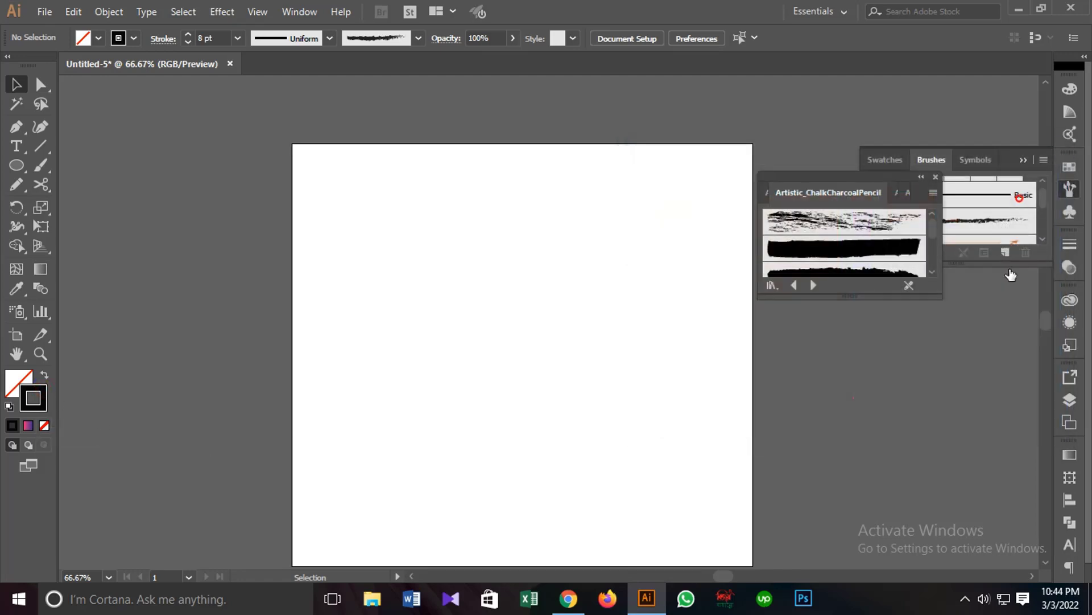
{"action": "left_click", "coordinate": [238, 37]}
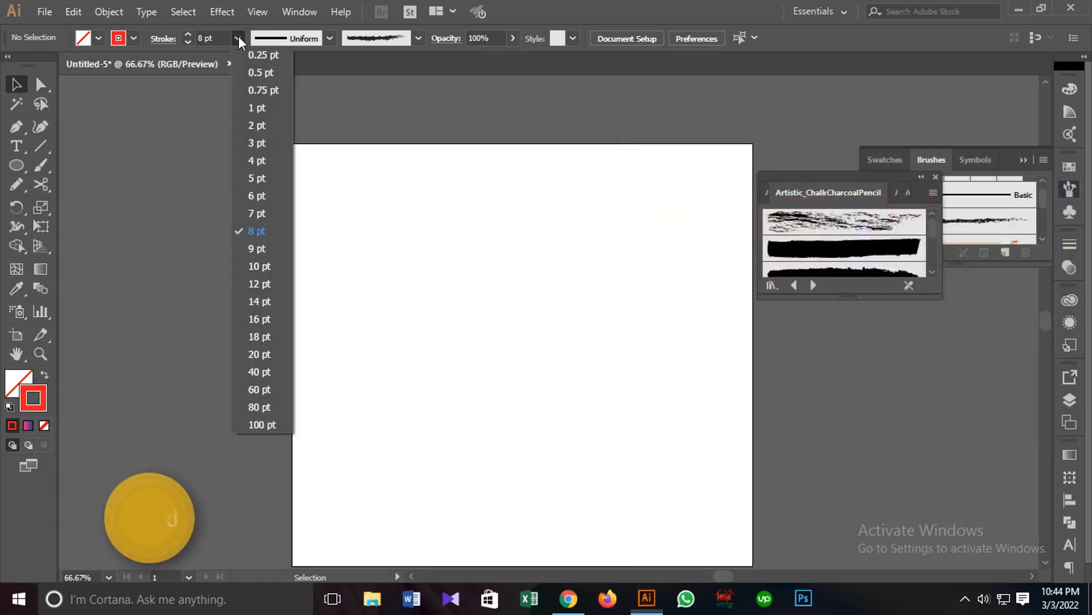
{"action": "left_click", "coordinate": [271, 302]}
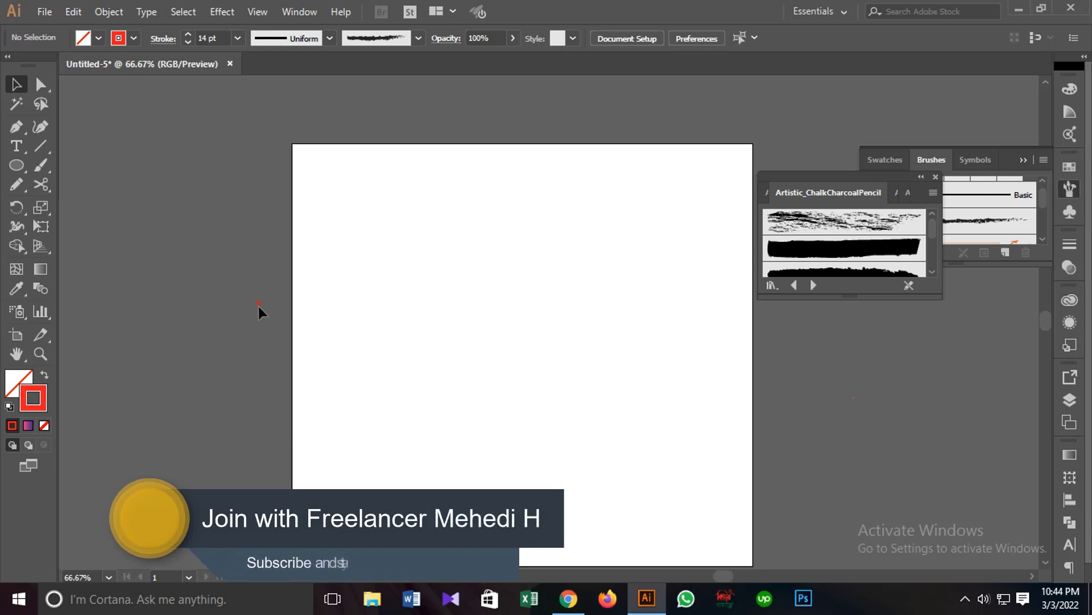
Paint two long diagonal red strokes across the artboard with the Paintbrush tool and the Chalk brush
{"action": "left_click", "coordinate": [42, 165]}
{"action": "left_click", "coordinate": [149, 165]}
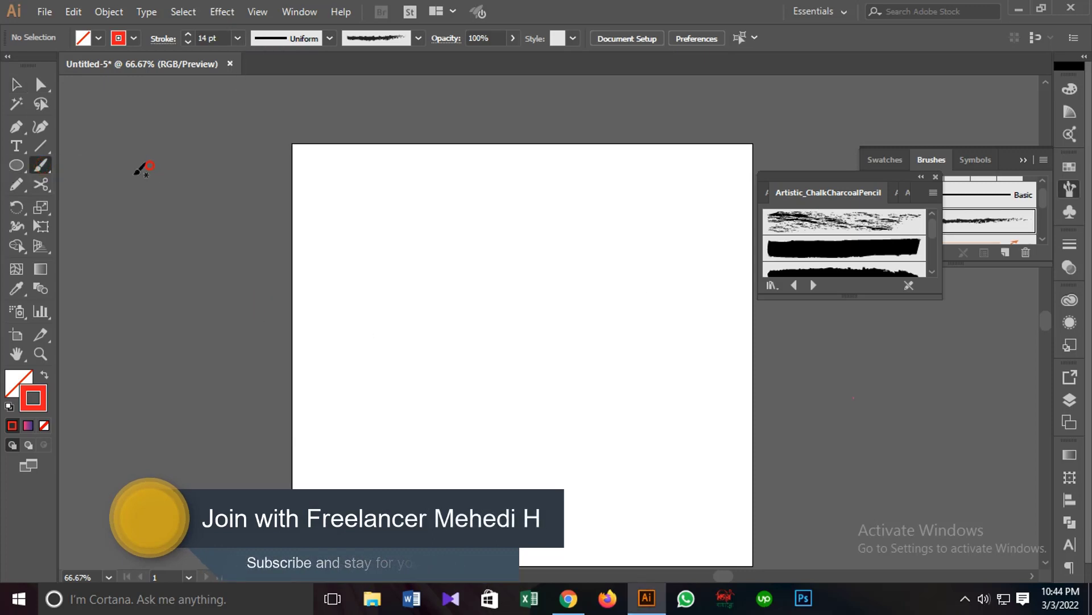
{"action": "left_click_drag", "start_coordinate": [856, 180], "coordinate": [914, 190]}
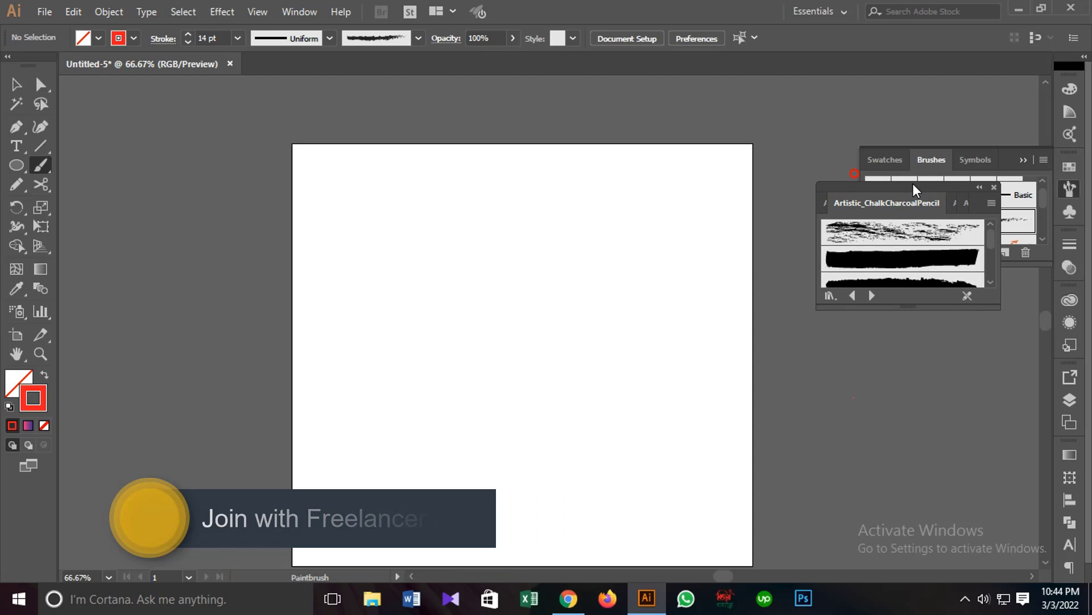
{"action": "left_click", "coordinate": [911, 230]}
{"action": "mouse_move", "coordinate": [265, 345]}
{"action": "left_mouse_down"}
{"action": "mouse_move", "coordinate": [295, 324]}
{"action": "mouse_move", "coordinate": [694, 194]}
{"action": "left_mouse_up"}
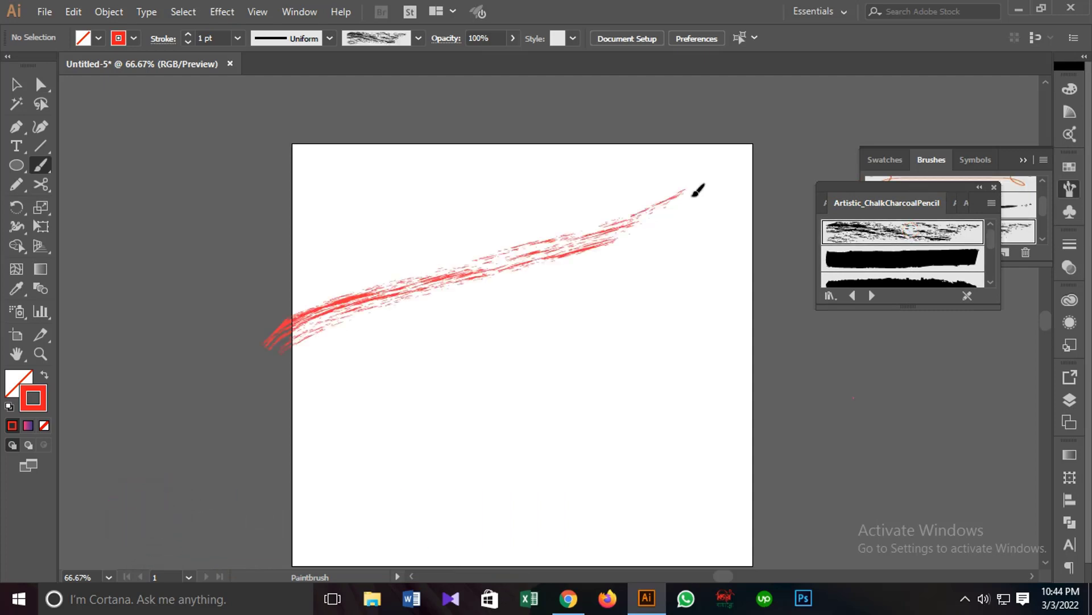
{"action": "left_click_drag", "start_coordinate": [362, 460], "coordinate": [660, 248]}
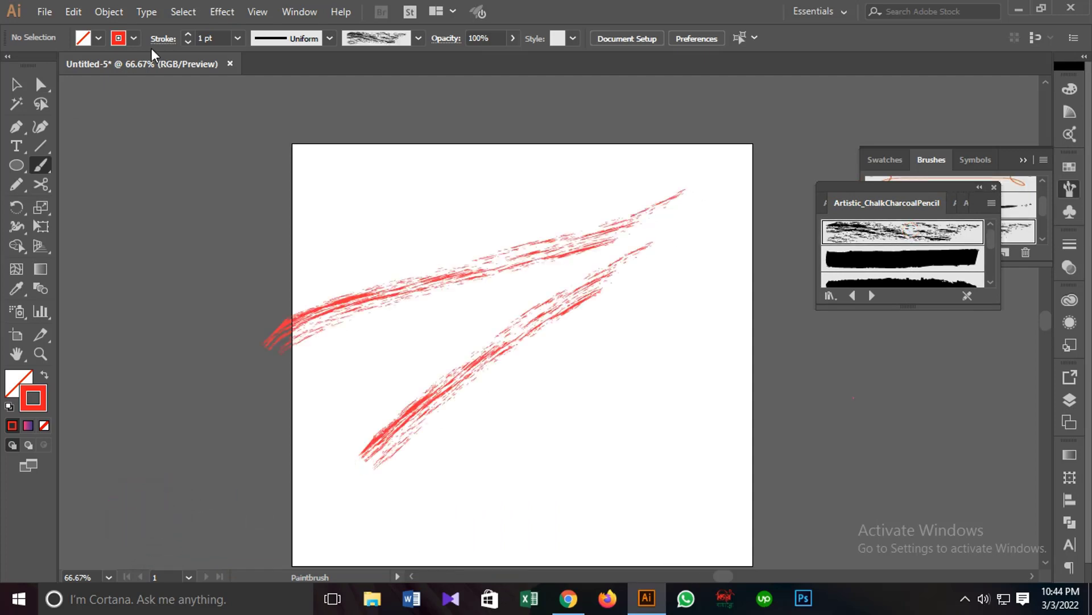
Set the upper red chalk stroke's weight to 40 pt, then reduce it to 14 pt
{"action": "left_click", "coordinate": [16, 85]}
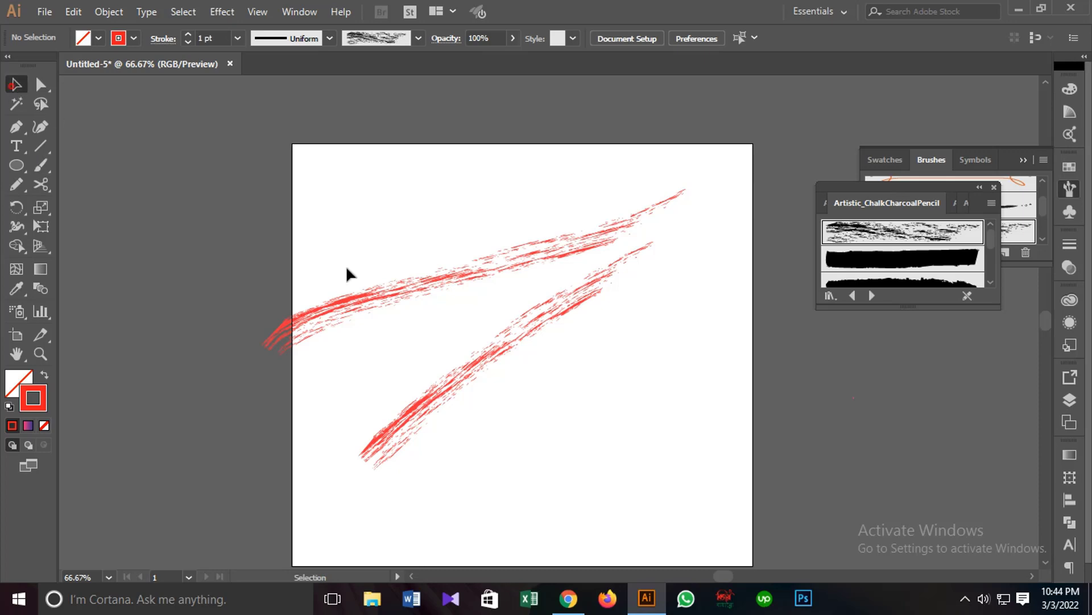
{"action": "left_click", "coordinate": [448, 274]}
{"action": "left_click", "coordinate": [237, 39]}
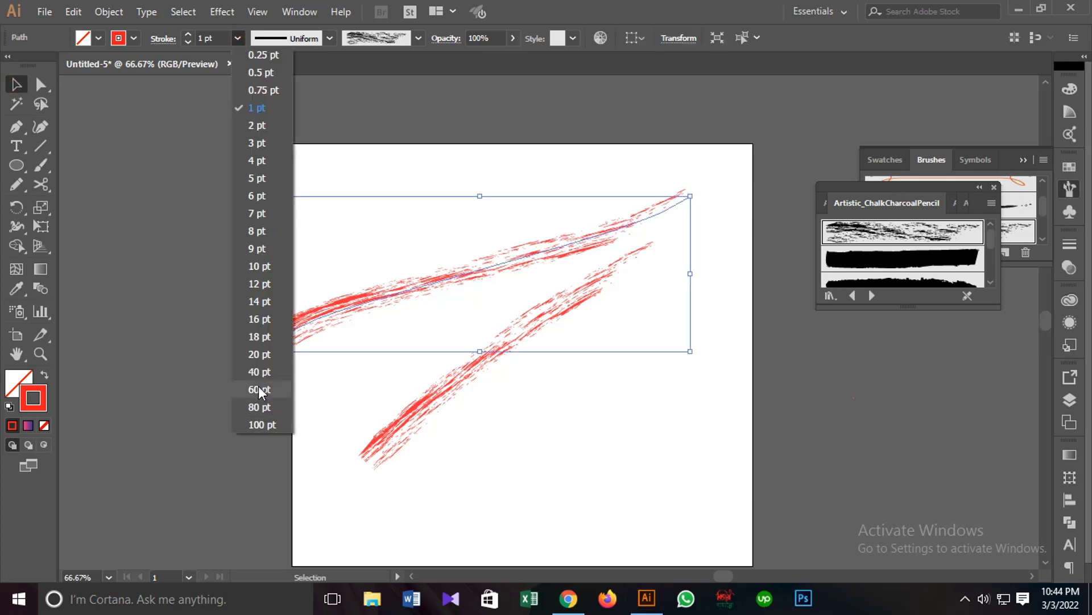
{"action": "left_click", "coordinate": [257, 368]}
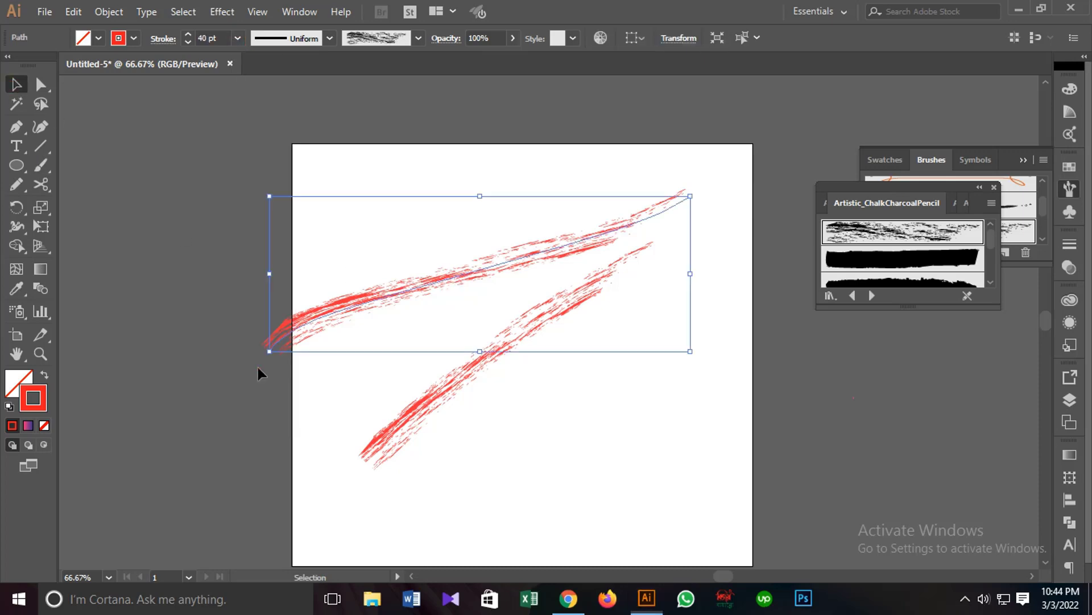
{"action": "left_click", "coordinate": [238, 38]}
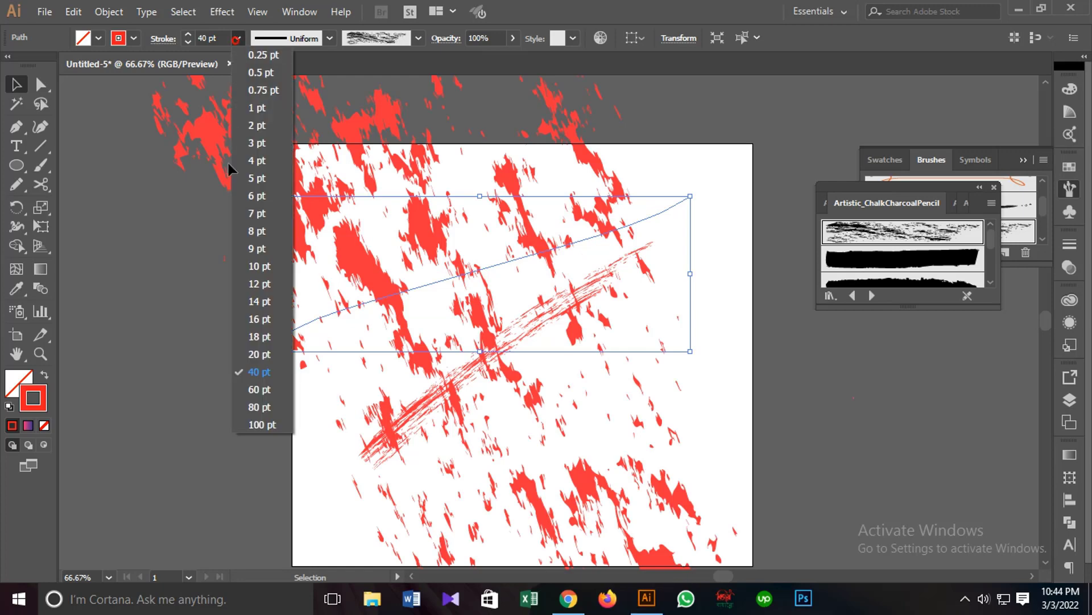
{"action": "left_click", "coordinate": [260, 301]}
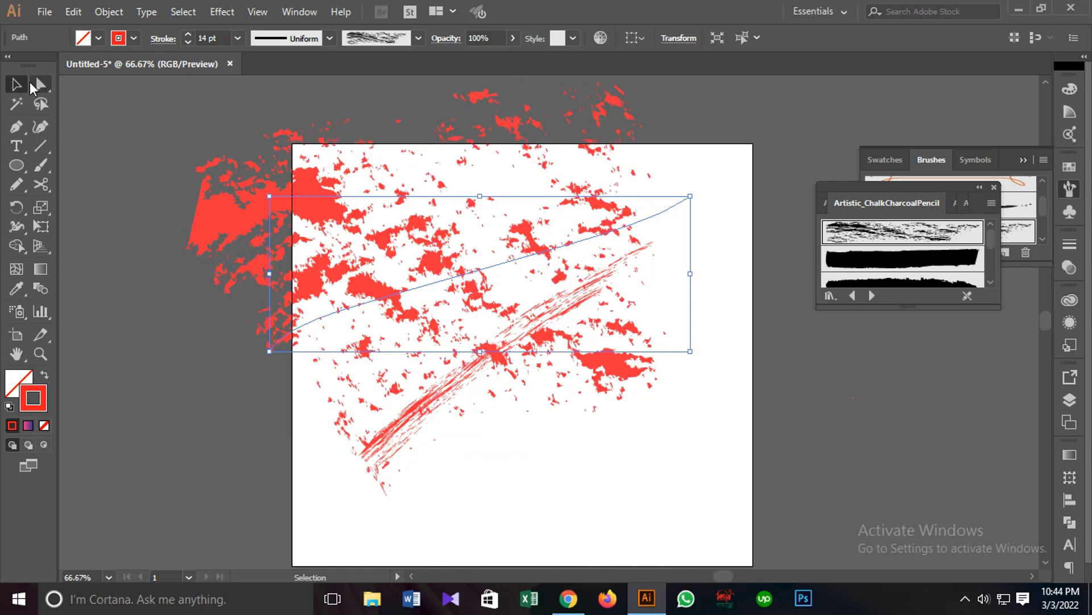
Delete the thin lower diagonal red stroke, keeping only the enlarged chalk stroke
{"action": "left_click", "coordinate": [16, 84]}
{"action": "left_click", "coordinate": [119, 147]}
{"action": "left_click", "coordinate": [326, 196]}
{"action": "left_click", "coordinate": [378, 456]}
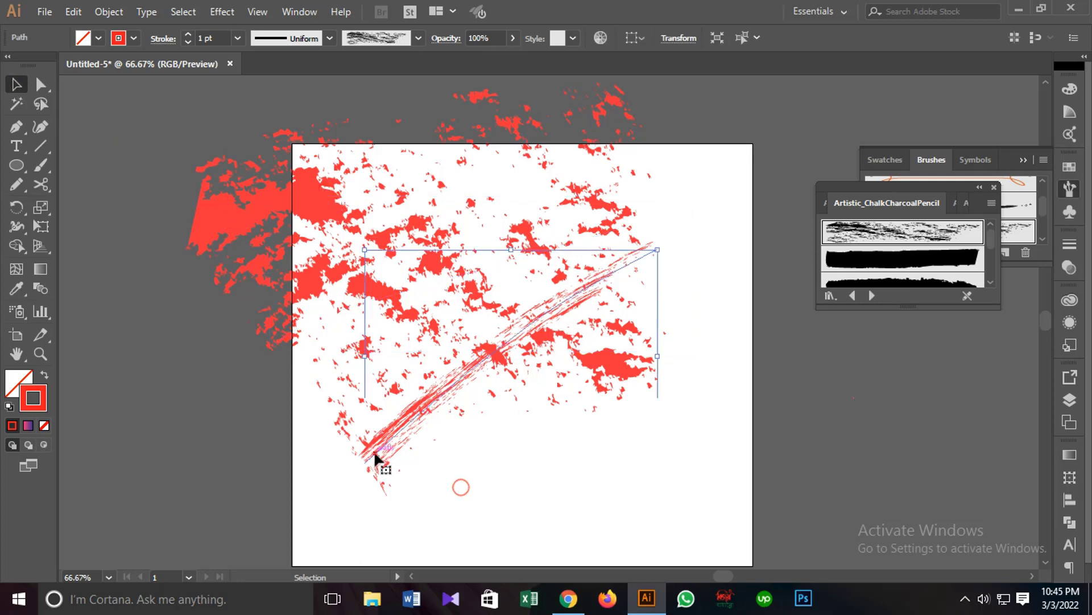
{"action": "key", "text": "Delete"}
Duplicate the enlarged red chalk stroke twice, placing one copy at the artboard's upper right and the other at its lower left
{"action": "mouse_move", "coordinate": [342, 216]}
{"action": "left_mouse_down"}
{"action": "mouse_move", "coordinate": [326, 176]}
{"action": "mouse_move", "coordinate": [492, 233]}
{"action": "mouse_move", "coordinate": [601, 408]}
{"action": "left_mouse_up"}
{"action": "left_click", "coordinate": [414, 435]}
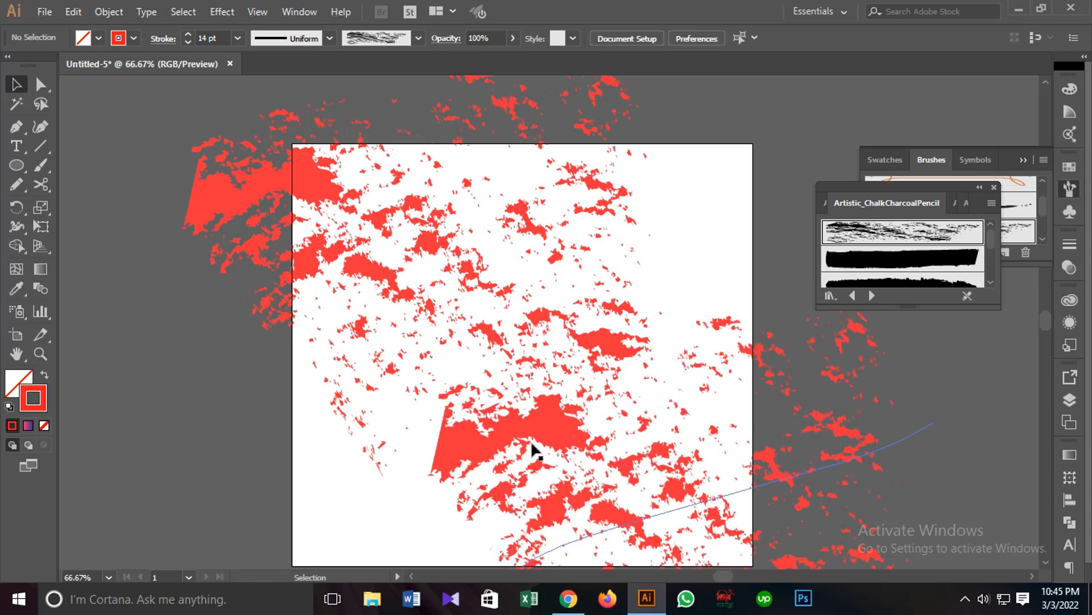
{"action": "key", "text": "ctrl+minus"}
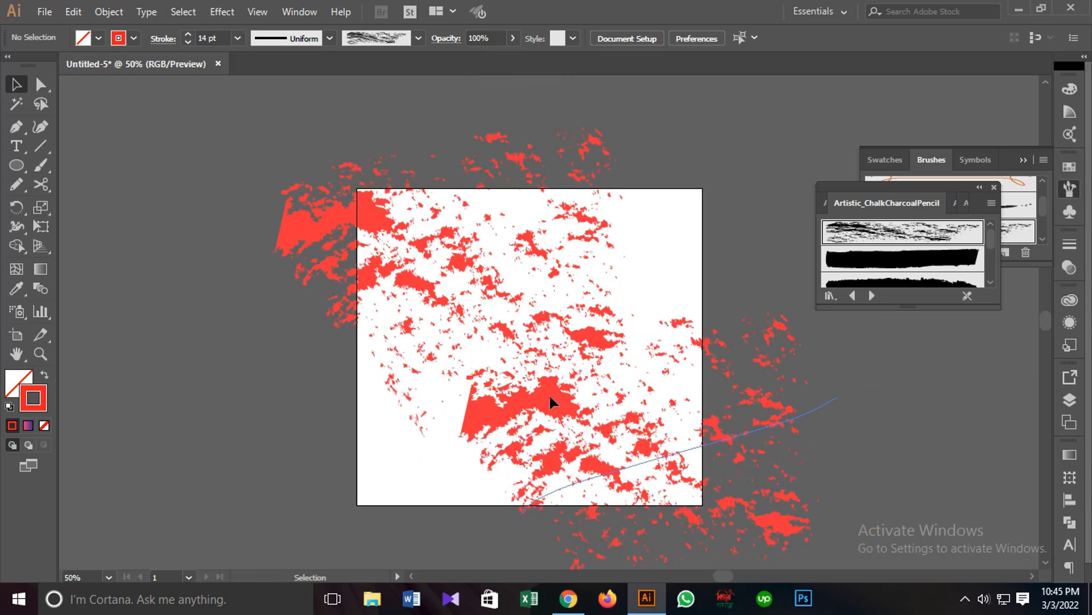
{"action": "left_click", "coordinate": [637, 357]}
{"action": "mouse_move", "coordinate": [635, 348]}
{"action": "left_mouse_down"}
{"action": "mouse_move", "coordinate": [592, 284]}
{"action": "mouse_move", "coordinate": [589, 248]}
{"action": "mouse_move", "coordinate": [428, 419]}
{"action": "mouse_move", "coordinate": [359, 466]}
{"action": "left_mouse_up"}
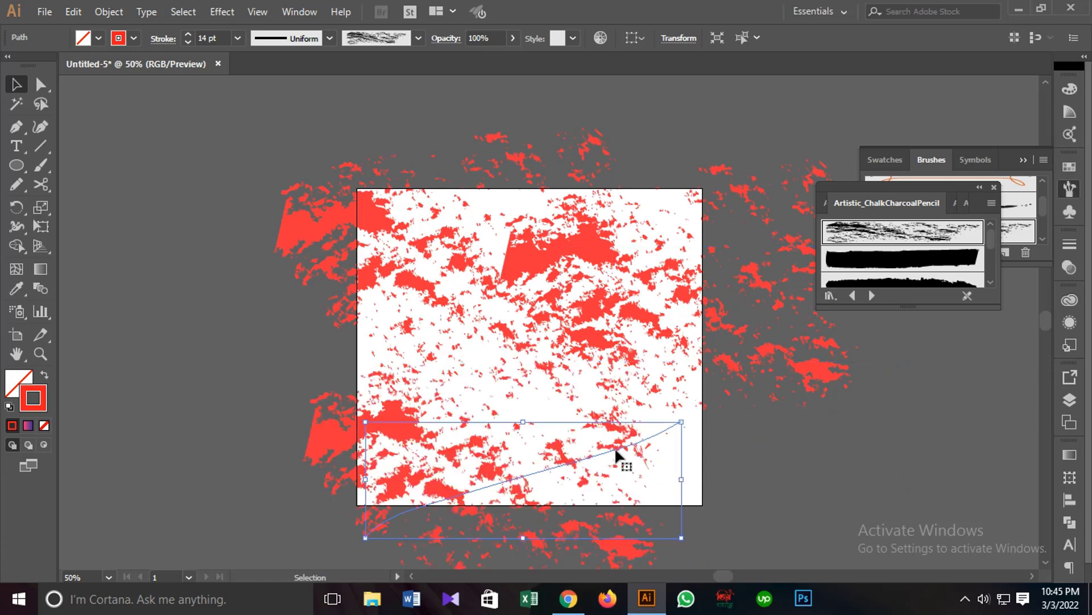
{"action": "left_click", "coordinate": [729, 444]}
Recolour the lower-left chalk stroke to a saturated violet-blue
{"action": "left_click", "coordinate": [420, 447]}
{"action": "double_click", "coordinate": [40, 401]}
{"action": "left_click", "coordinate": [870, 256]}
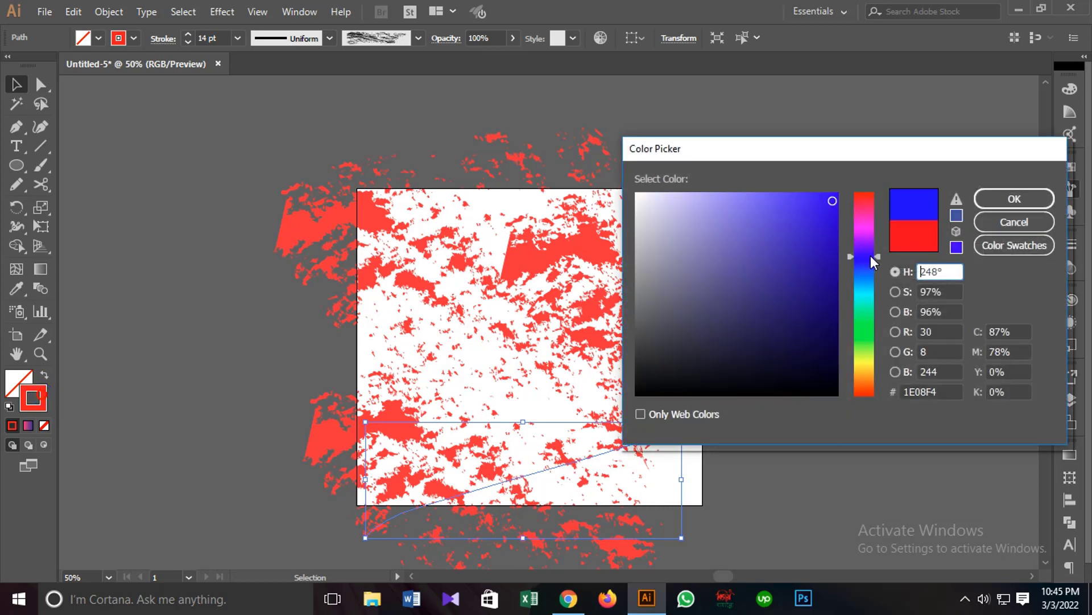
{"action": "left_click", "coordinate": [823, 203]}
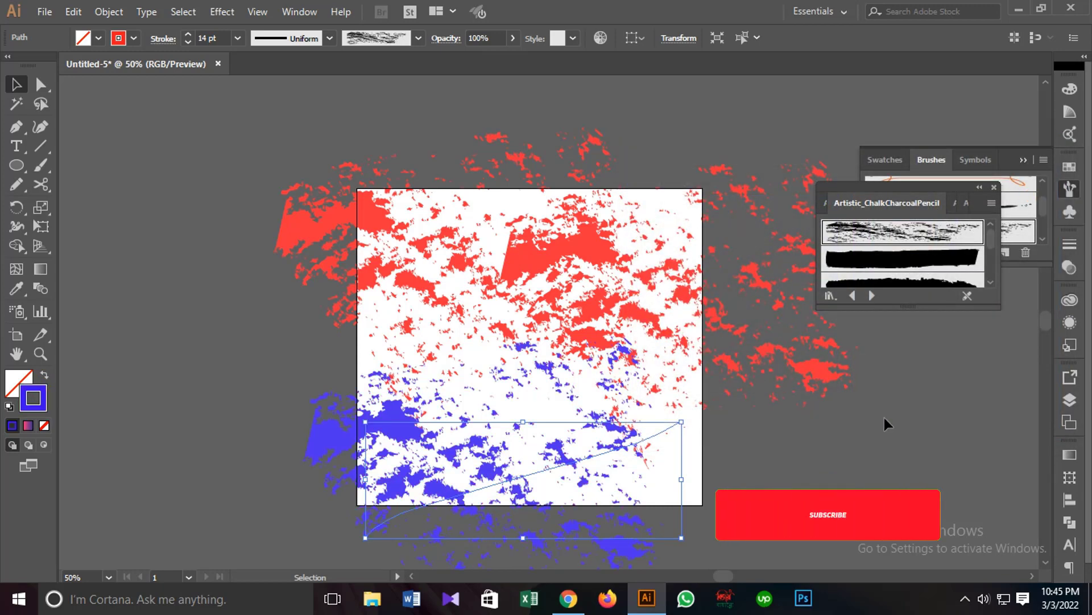
{"action": "left_click", "coordinate": [885, 418]}
Recolour the upper-right chalk stroke to light blue 21A6F7
{"action": "left_click", "coordinate": [579, 248]}
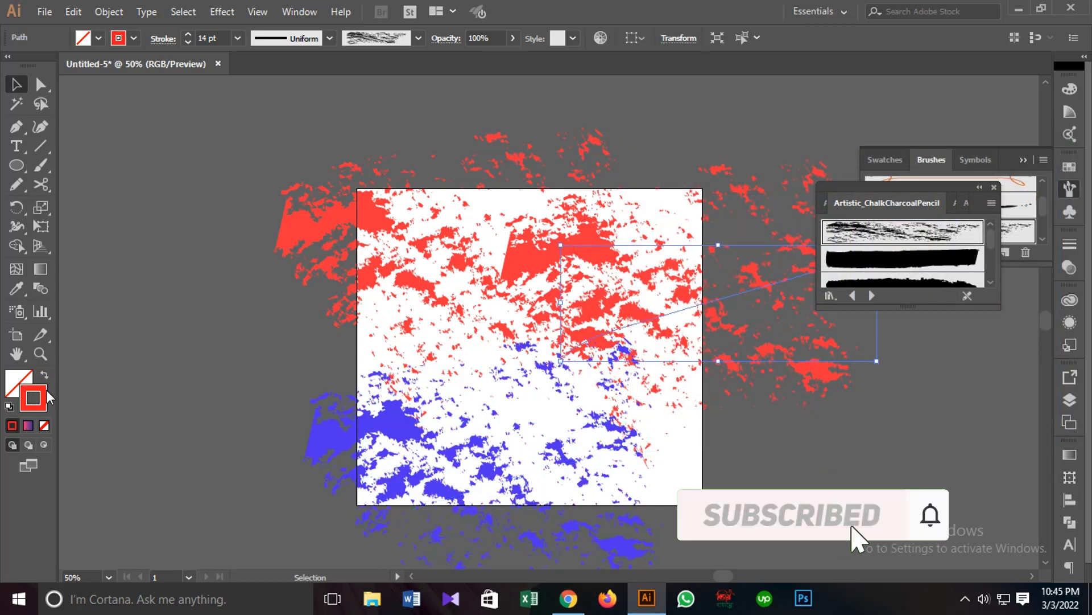
{"action": "double_click", "coordinate": [24, 401]}
{"action": "left_click", "coordinate": [865, 282]}
{"action": "left_click", "coordinate": [813, 198]}
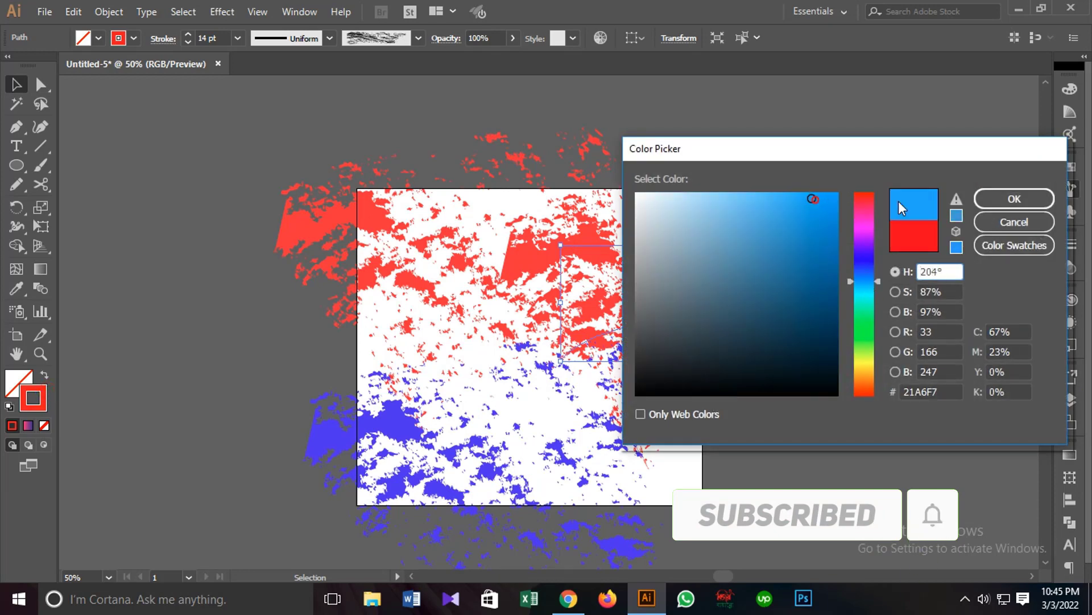
{"action": "left_click", "coordinate": [1007, 200]}
{"action": "left_click", "coordinate": [756, 514]}
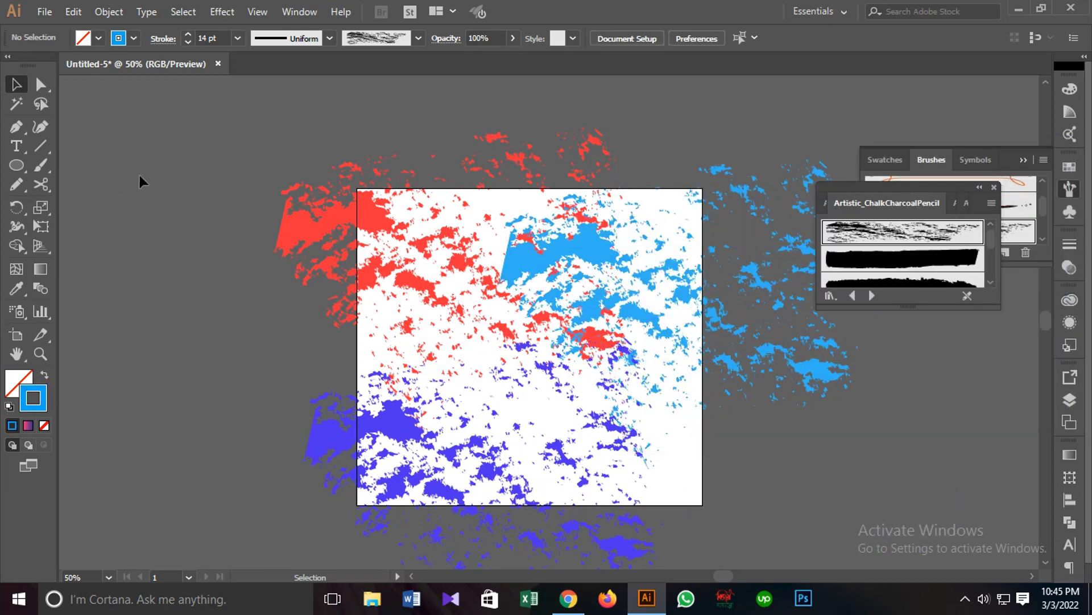
Delete the red, violet-blue and light blue chalk strokes together to clear the artboard
{"action": "left_click_drag", "start_coordinate": [123, 176], "coordinate": [767, 506]}
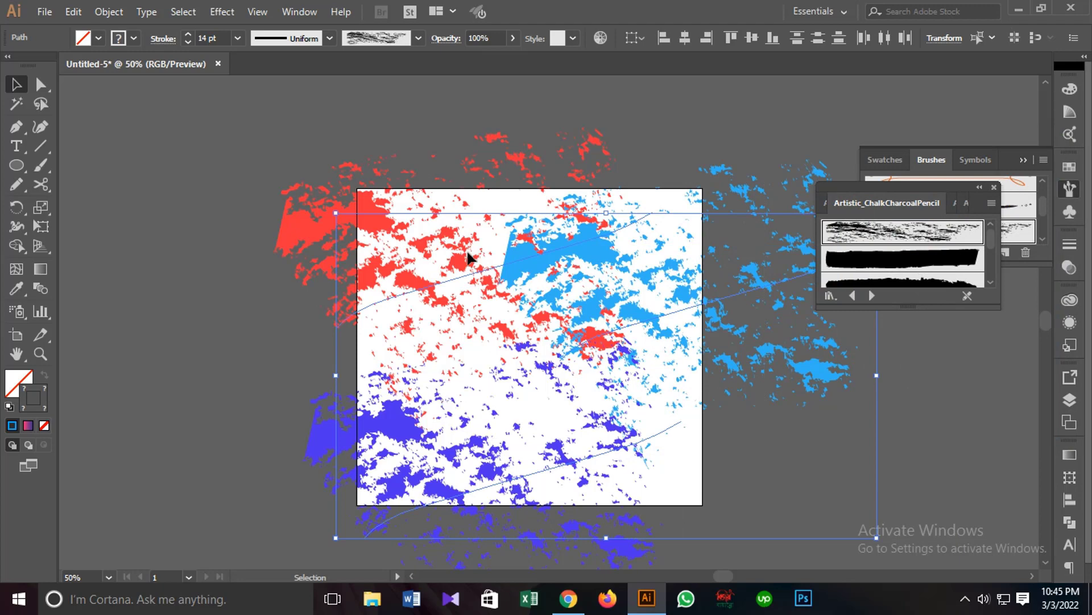
{"action": "key", "text": "ctrl+plus"}
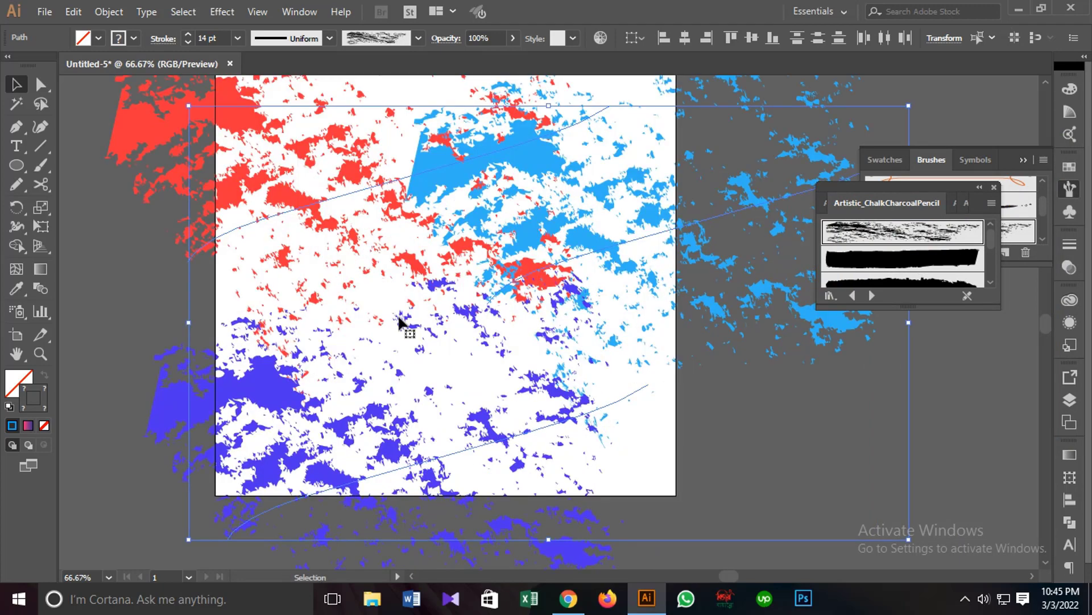
{"action": "key", "text": "ctrl+minus"}
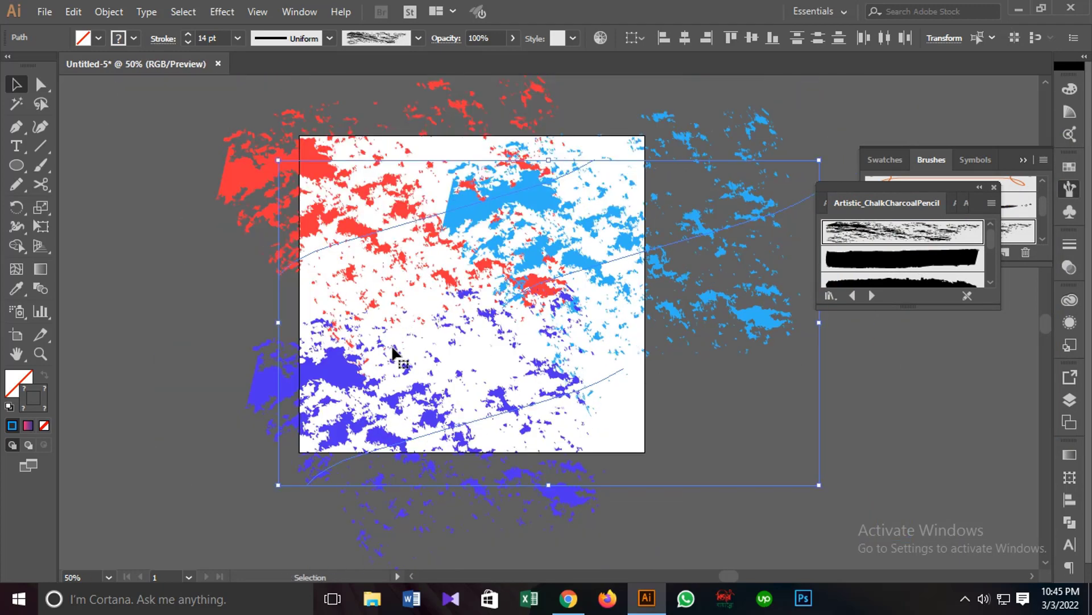
{"action": "left_click", "coordinate": [159, 192]}
{"action": "left_click_drag", "start_coordinate": [754, 471], "coordinate": [737, 471]}
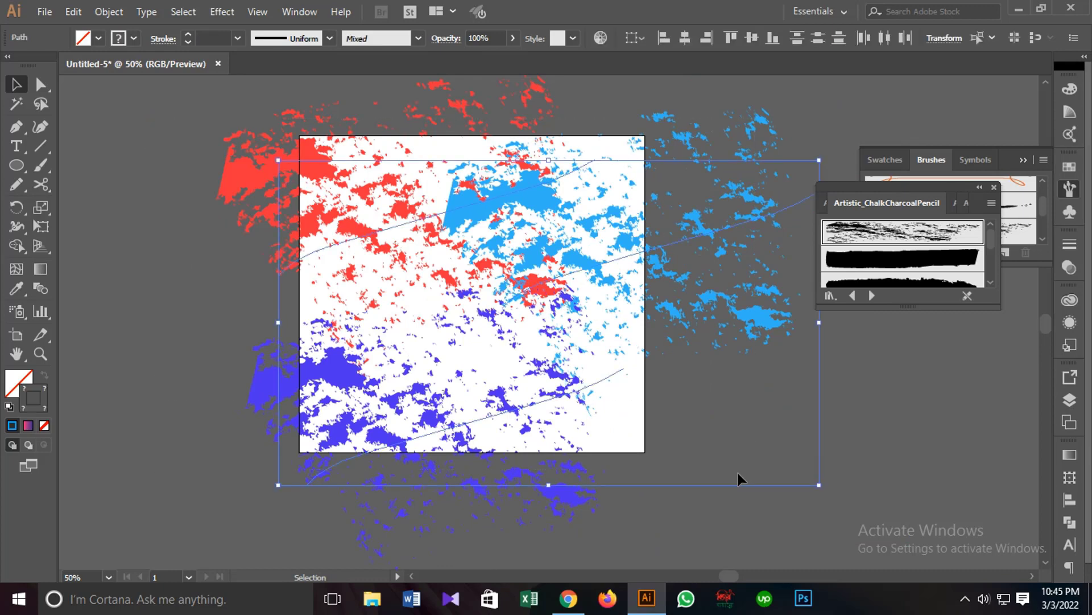
{"action": "key", "text": "Delete"}
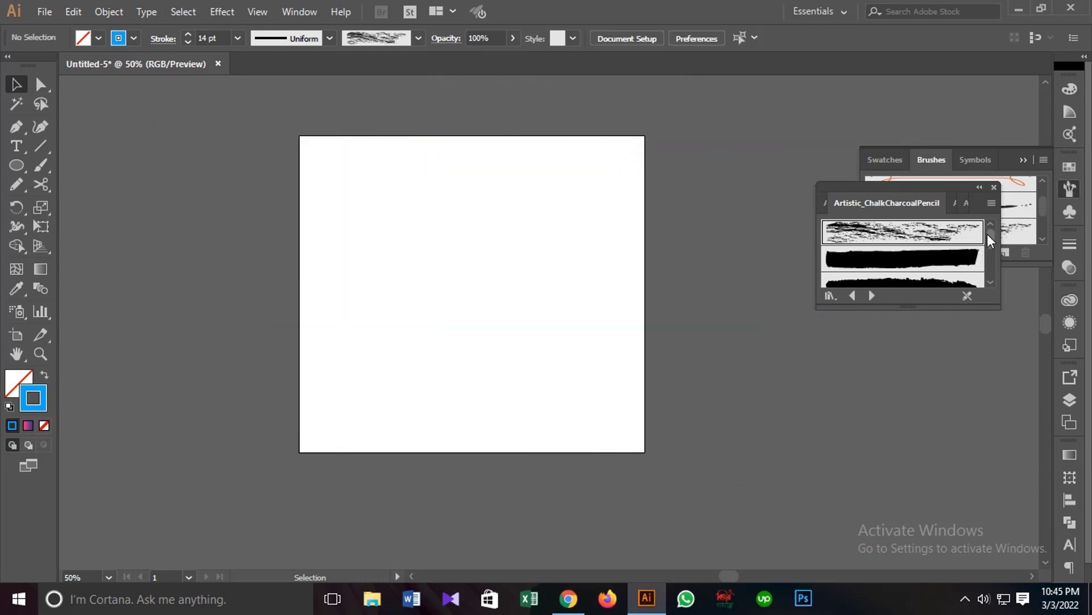
Paint a short rising light blue stroke on the artboard with the rough tapered charcoal brush at 10 pt
{"action": "mouse_move", "coordinate": [988, 235]}
{"action": "left_mouse_down"}
{"action": "mouse_move", "coordinate": [989, 265]}
{"action": "mouse_move", "coordinate": [989, 243]}
{"action": "left_mouse_up"}
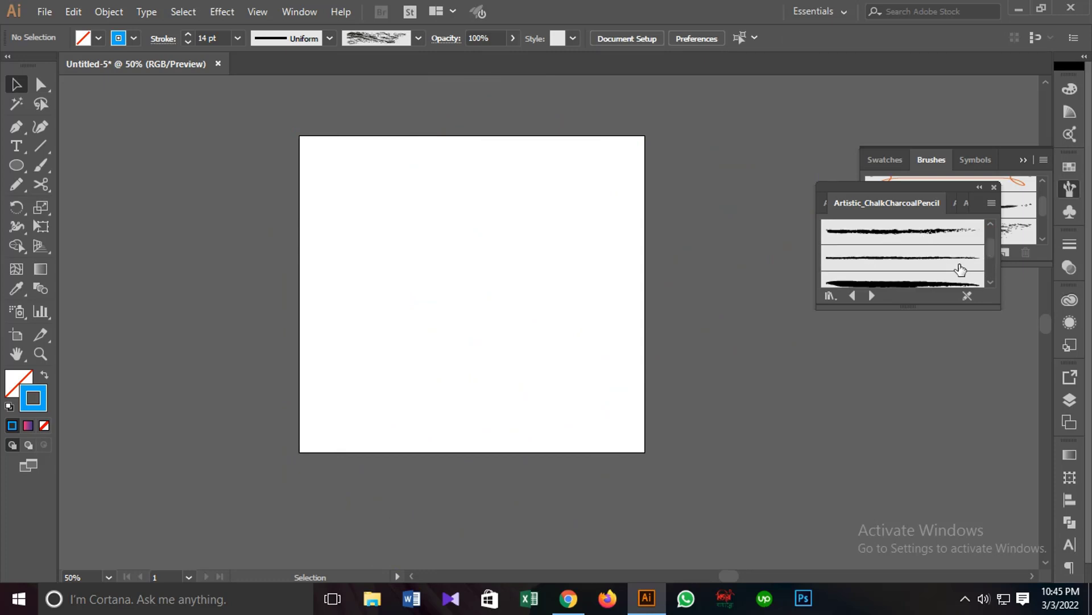
{"action": "left_click", "coordinate": [914, 239]}
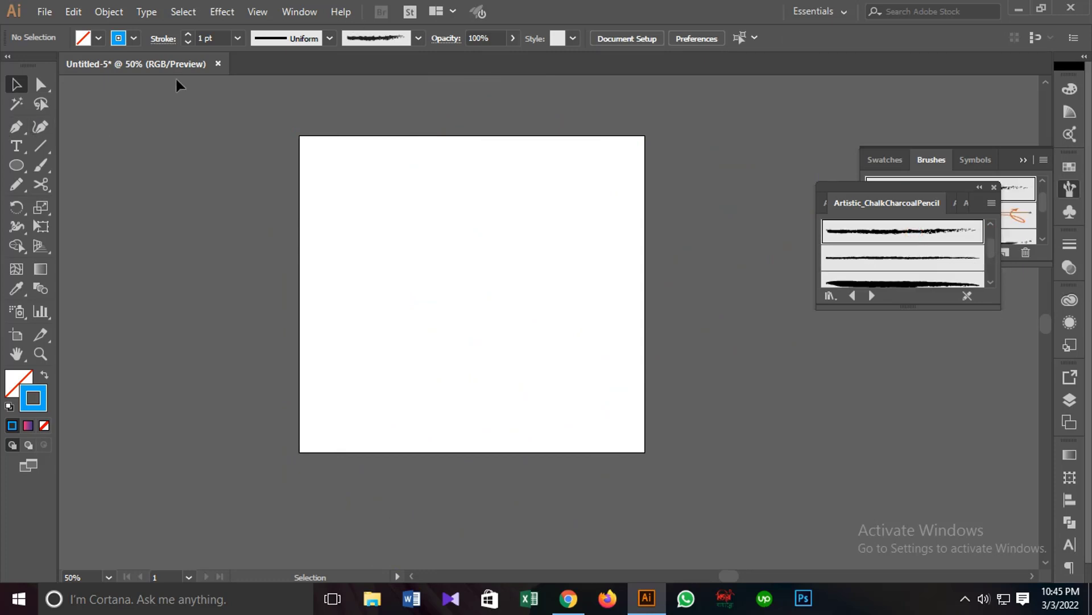
{"action": "left_click", "coordinate": [235, 38]}
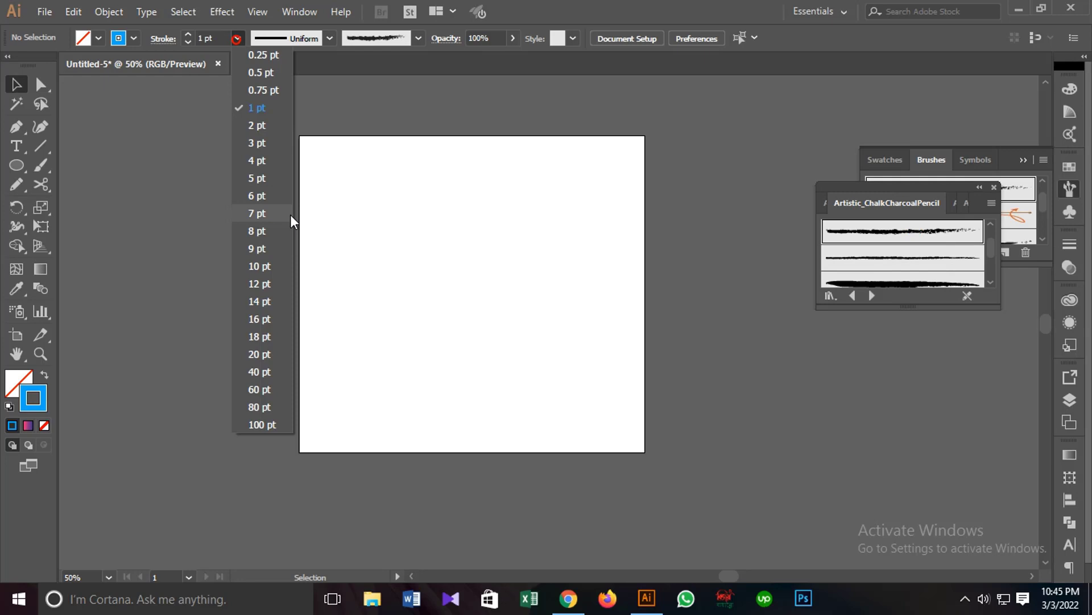
{"action": "left_click", "coordinate": [256, 265]}
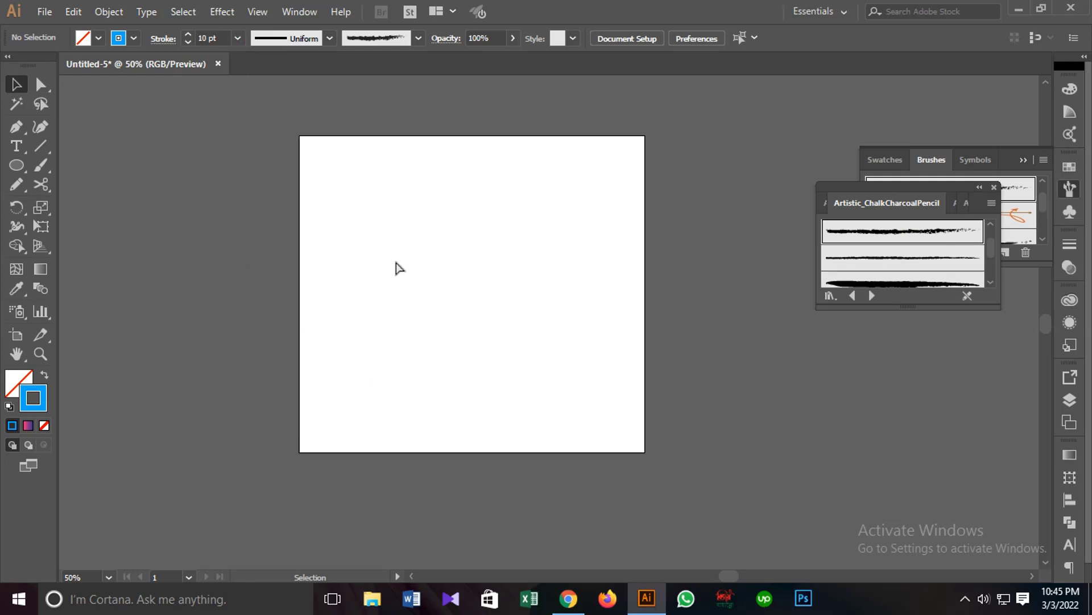
{"action": "key", "text": "ctrl+equal"}
{"action": "left_click", "coordinate": [41, 165]}
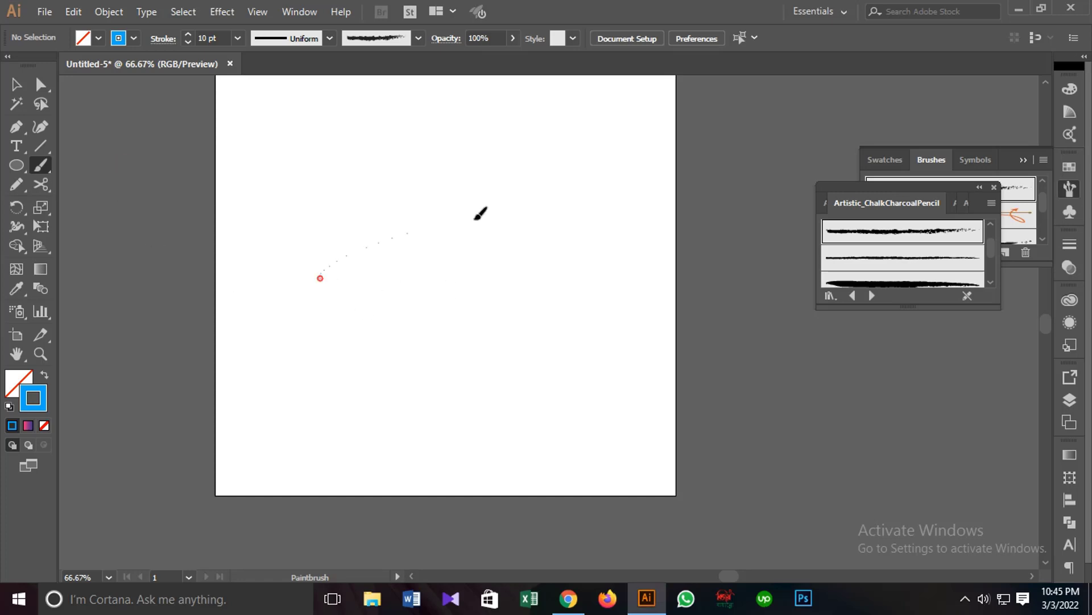
{"action": "left_click_drag", "start_coordinate": [477, 218], "coordinate": [524, 219]}
Set the light blue charcoal stroke's weight to 16 pt
{"action": "left_click", "coordinate": [237, 38]}
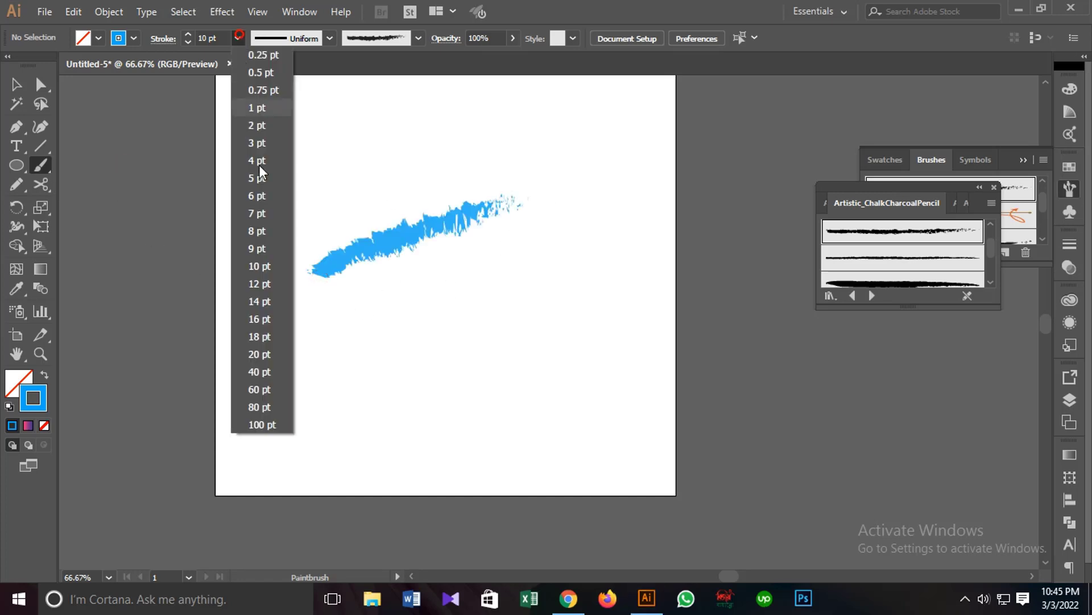
{"action": "left_click", "coordinate": [108, 127]}
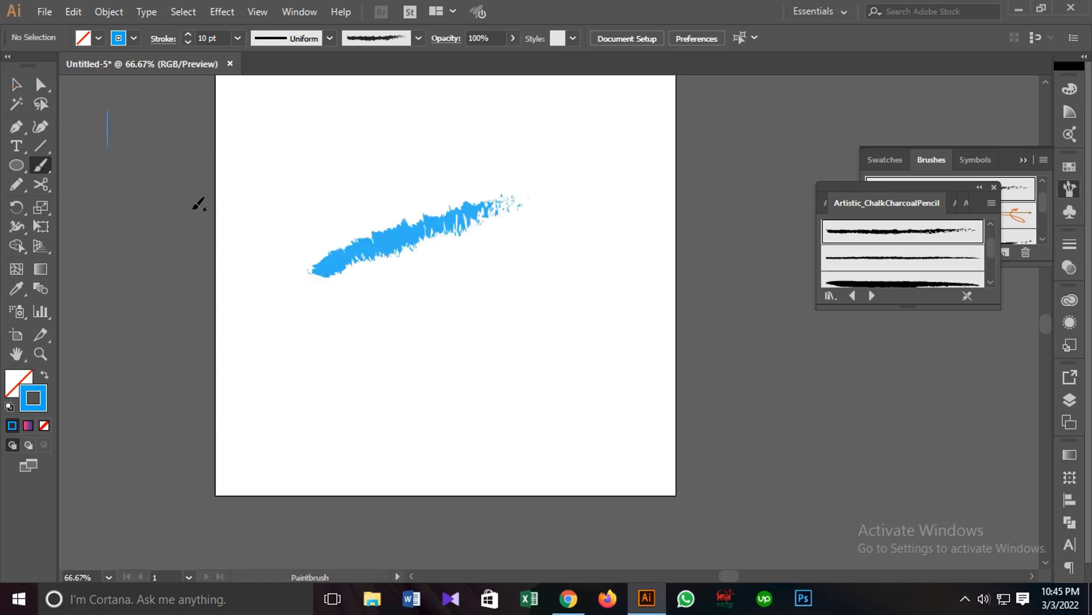
{"action": "left_click", "coordinate": [15, 84]}
{"action": "left_click", "coordinate": [378, 254]}
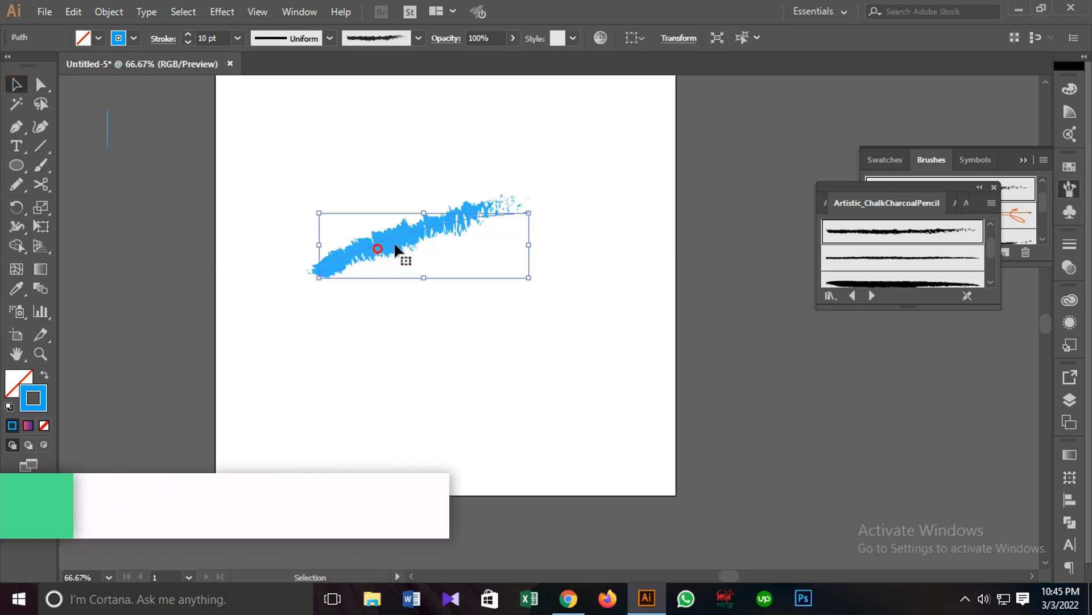
{"action": "left_click", "coordinate": [238, 37]}
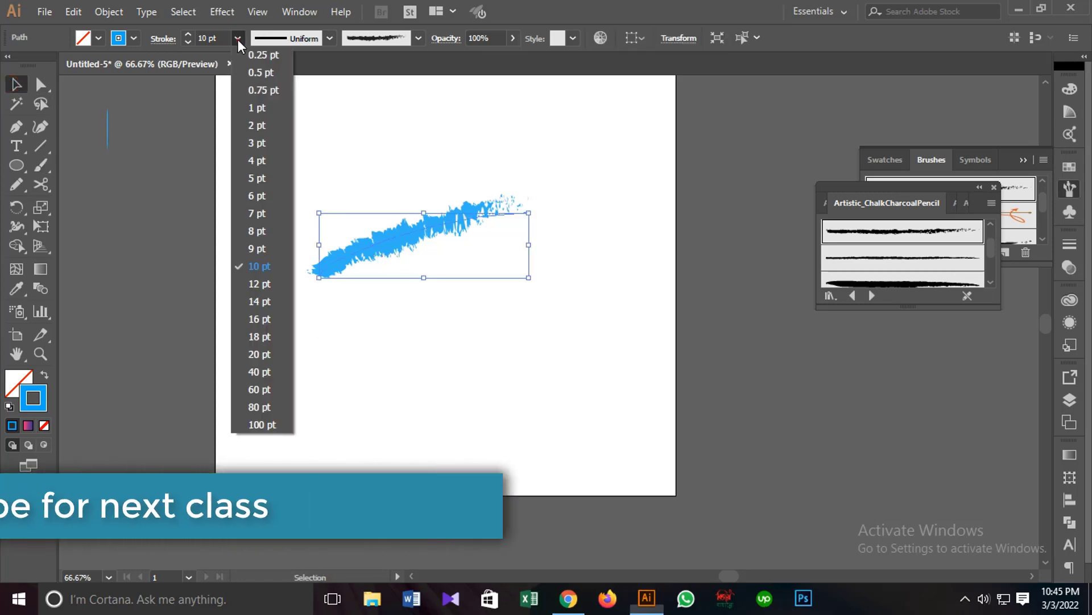
{"action": "left_click", "coordinate": [260, 319]}
{"action": "left_click", "coordinate": [242, 319]}
Paint two more light blue charcoal strokes at 16 pt, one overlapping above and one overlapping below the first stroke
{"action": "left_click", "coordinate": [39, 165]}
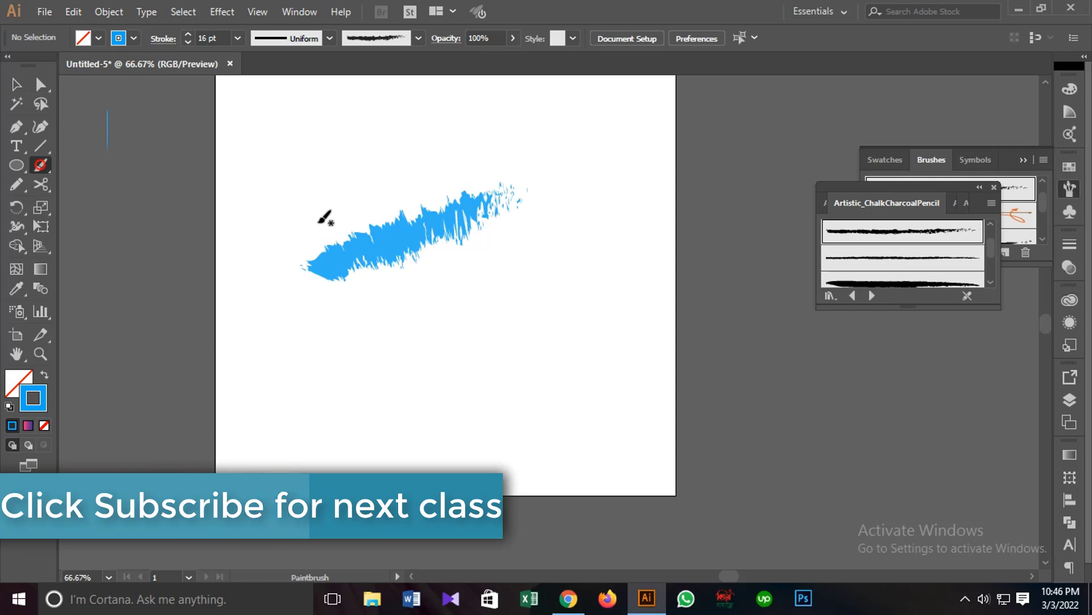
{"action": "mouse_move", "coordinate": [283, 214]}
{"action": "left_mouse_down"}
{"action": "mouse_move", "coordinate": [519, 202]}
{"action": "mouse_move", "coordinate": [516, 232]}
{"action": "left_mouse_up"}
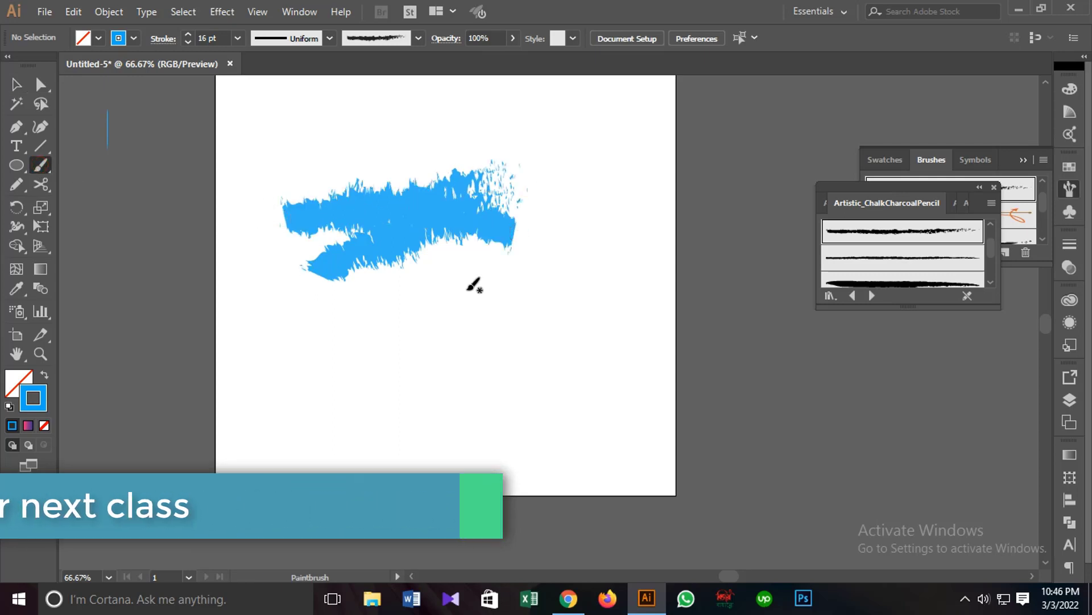
{"action": "mouse_move", "coordinate": [471, 276]}
{"action": "left_mouse_down"}
{"action": "mouse_move", "coordinate": [446, 269]}
{"action": "mouse_move", "coordinate": [252, 253]}
{"action": "left_mouse_up"}
Set the weight of all three overlapping light blue strokes to 40 pt
{"action": "left_click", "coordinate": [16, 84]}
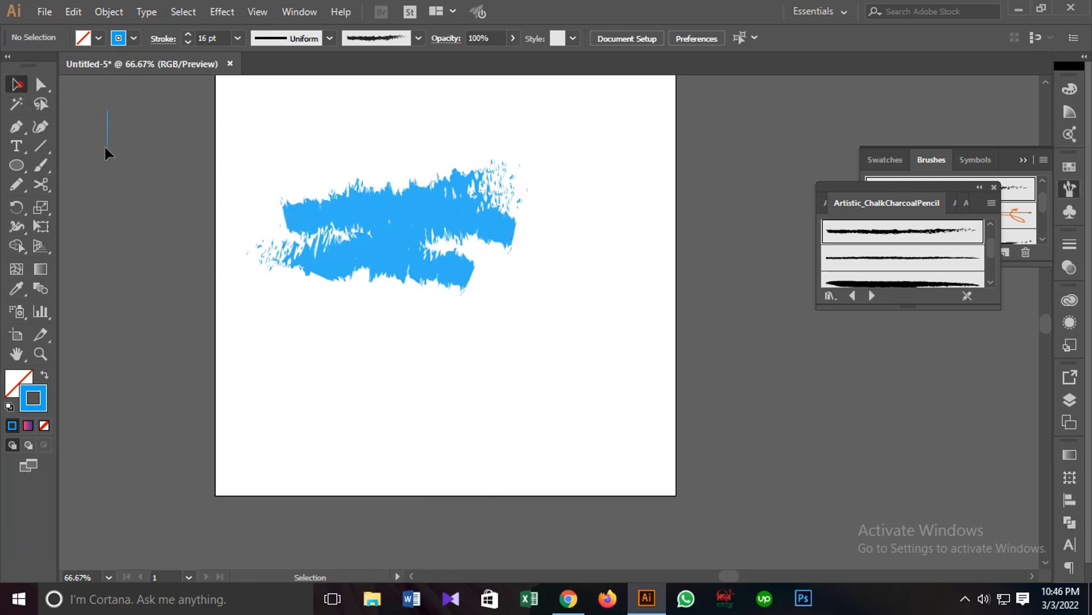
{"action": "left_click_drag", "start_coordinate": [260, 154], "coordinate": [494, 311]}
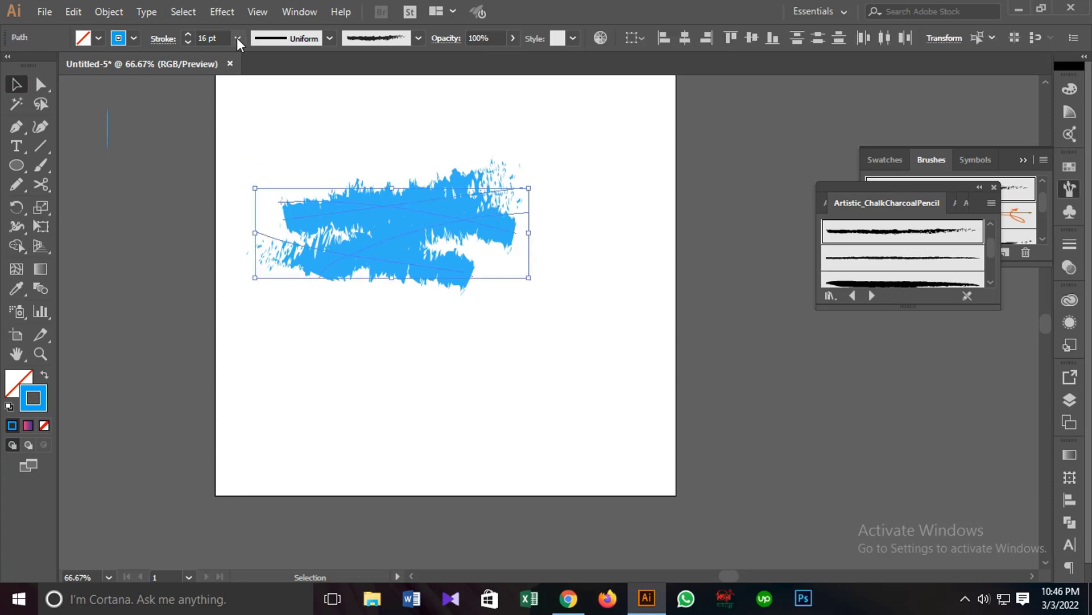
{"action": "left_click", "coordinate": [237, 38]}
{"action": "left_click", "coordinate": [259, 372]}
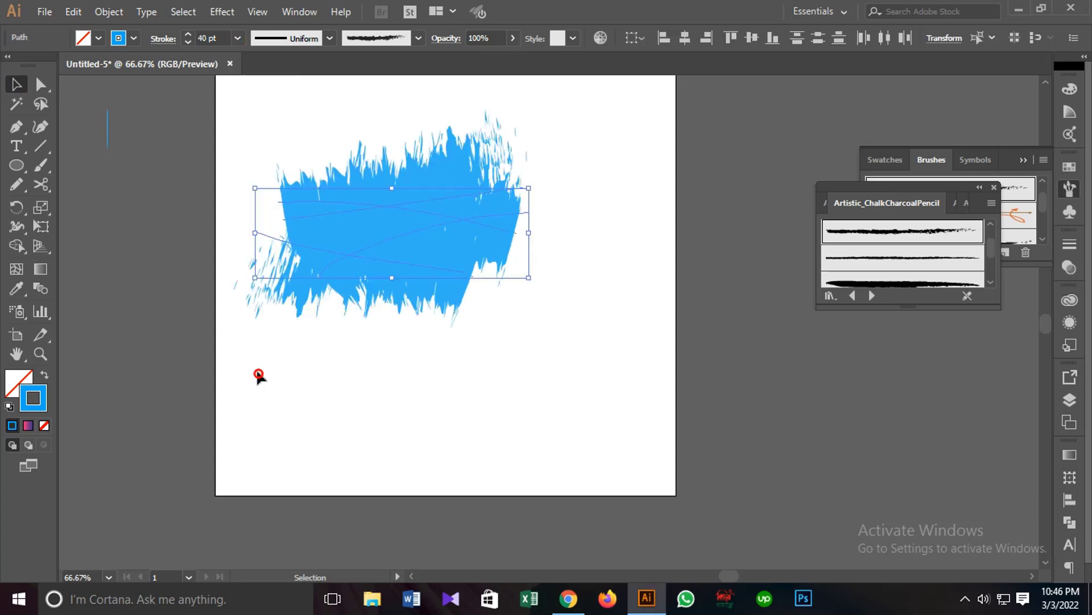
{"action": "left_click", "coordinate": [176, 346]}
Recolour the uppermost of the overlapping light blue charcoal strokes to red EF0F44
{"action": "left_click", "coordinate": [395, 192]}
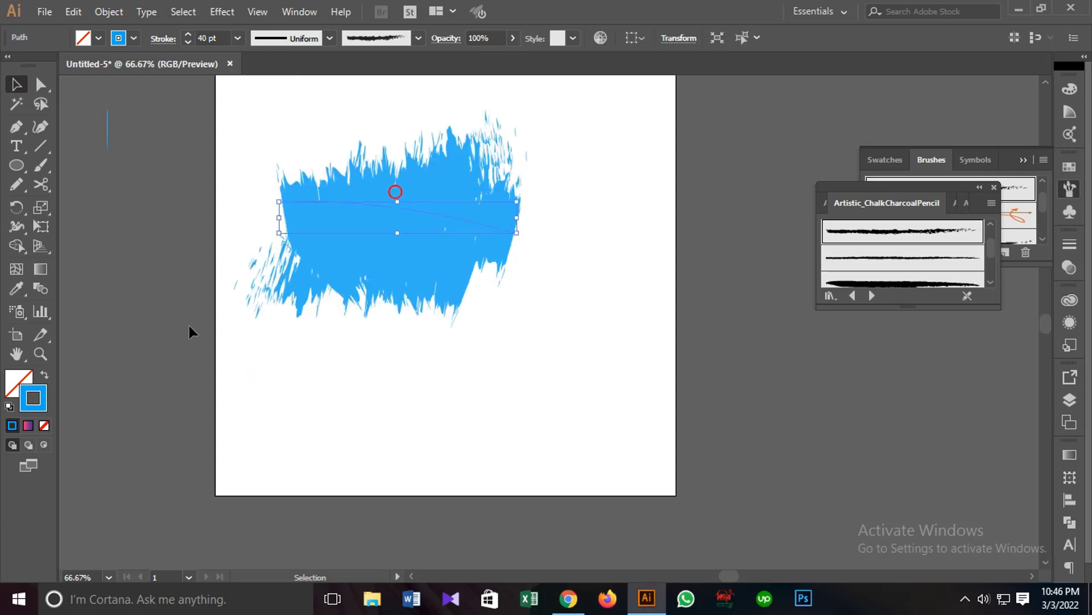
{"action": "double_click", "coordinate": [43, 397]}
{"action": "left_click", "coordinate": [864, 202]}
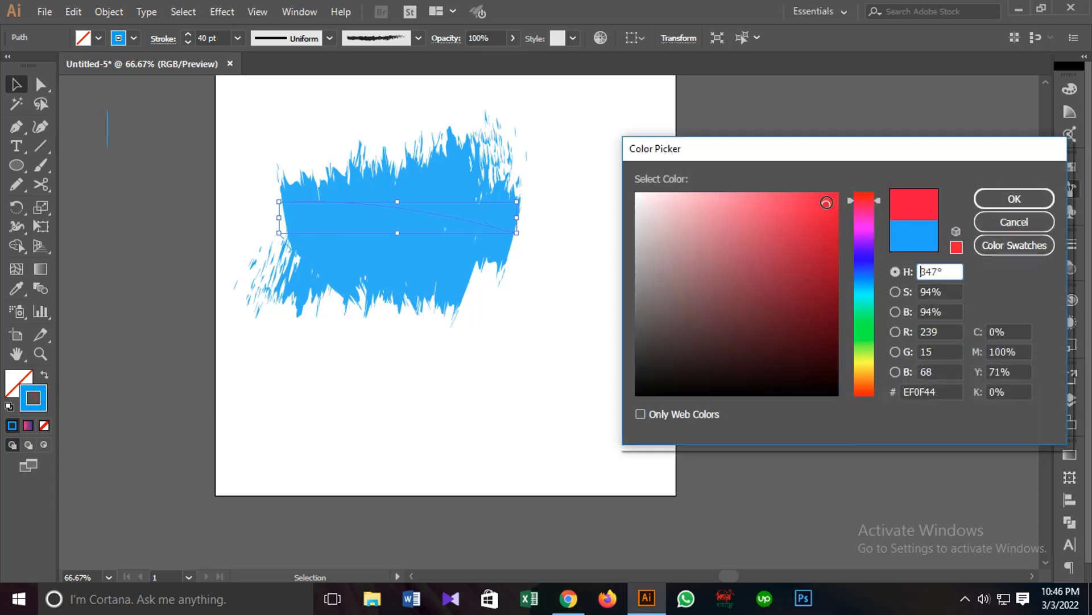
{"action": "left_click", "coordinate": [1003, 200]}
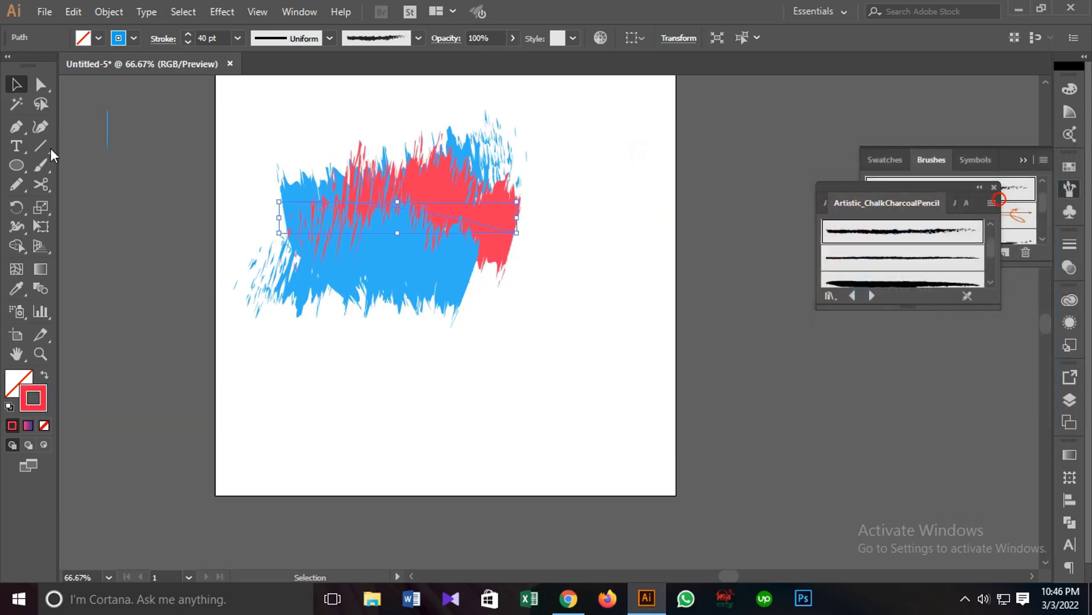
{"action": "left_click", "coordinate": [161, 191]}
Recolour the lowest overlapping charcoal stroke to orange EDA507
{"action": "left_click", "coordinate": [388, 265]}
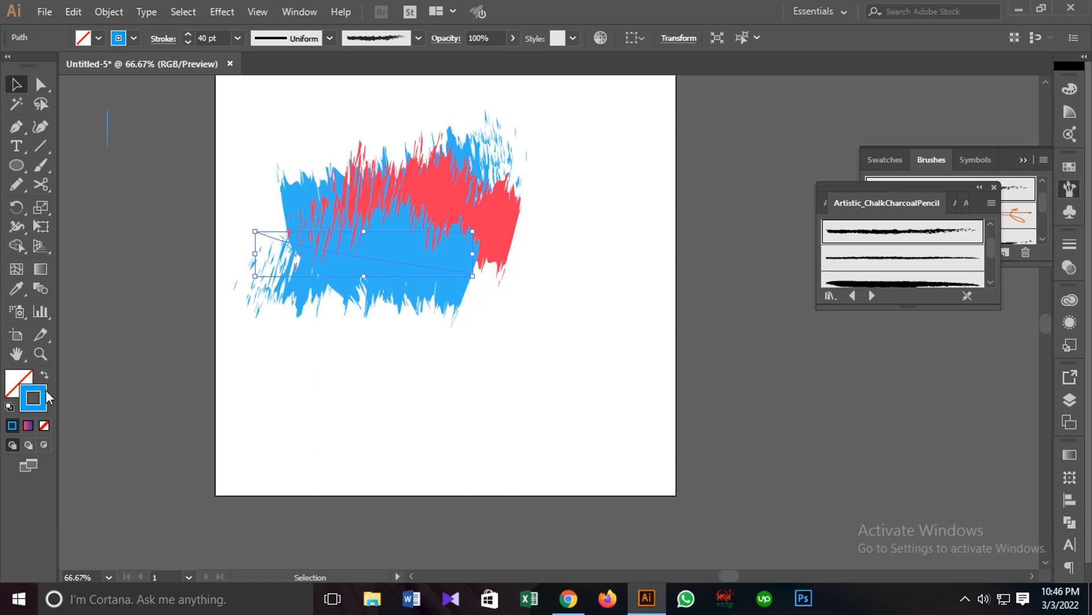
{"action": "double_click", "coordinate": [45, 391]}
{"action": "type", "text": "320"}
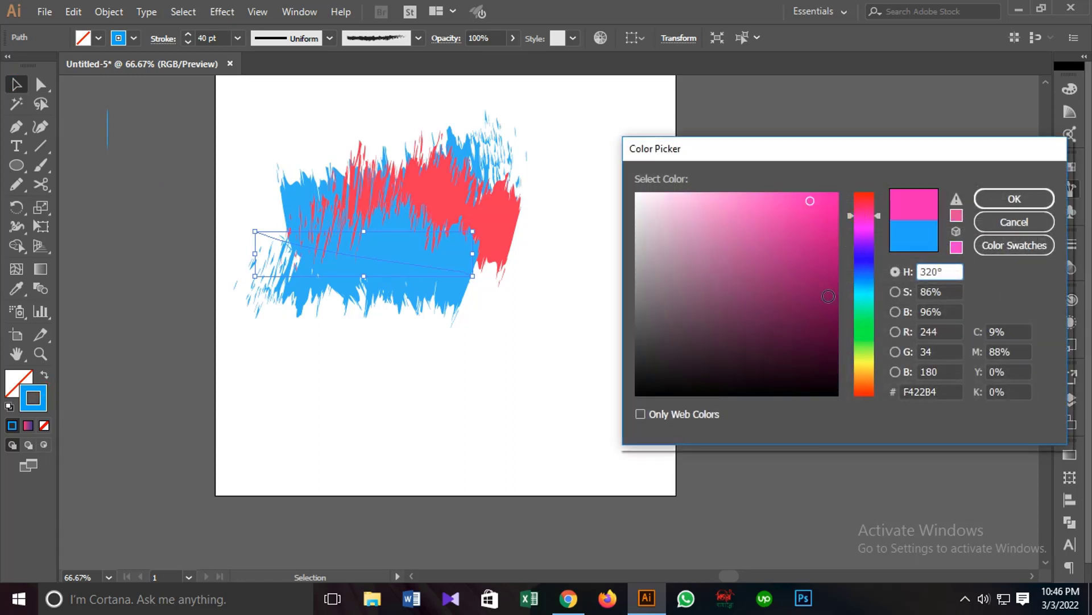
{"action": "left_click", "coordinate": [862, 373]}
{"action": "left_click", "coordinate": [834, 206]}
{"action": "left_click", "coordinate": [1015, 199]}
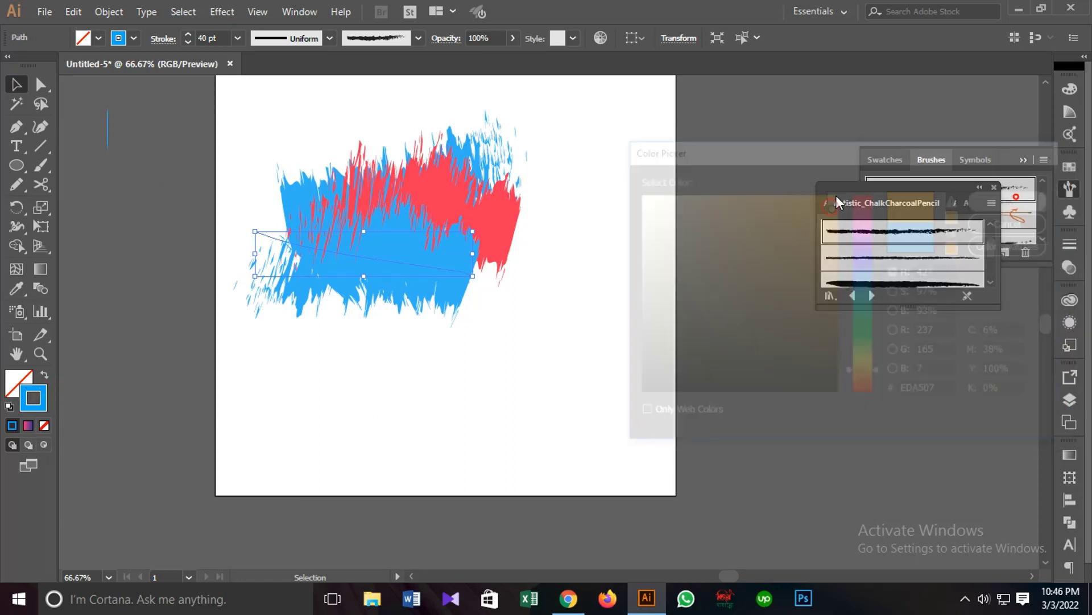
{"action": "left_click", "coordinate": [507, 325]}
Spread the overlapping strokes apart, with orange at the bottom, red in the middle and a light blue stroke towards the upper right
{"action": "left_click_drag", "start_coordinate": [432, 260], "coordinate": [519, 300]}
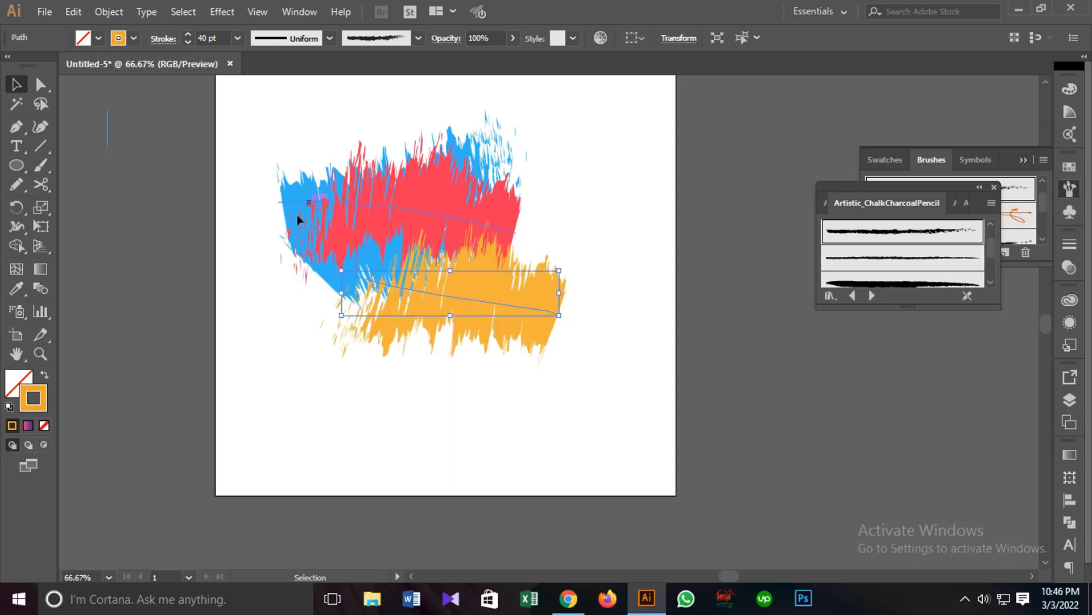
{"action": "mouse_move", "coordinate": [379, 242]}
{"action": "left_mouse_down"}
{"action": "mouse_move", "coordinate": [382, 255]}
{"action": "mouse_move", "coordinate": [362, 270]}
{"action": "left_mouse_up"}
{"action": "mouse_move", "coordinate": [470, 174]}
{"action": "left_mouse_down"}
{"action": "mouse_move", "coordinate": [526, 191]}
{"action": "mouse_move", "coordinate": [500, 190]}
{"action": "left_mouse_up"}
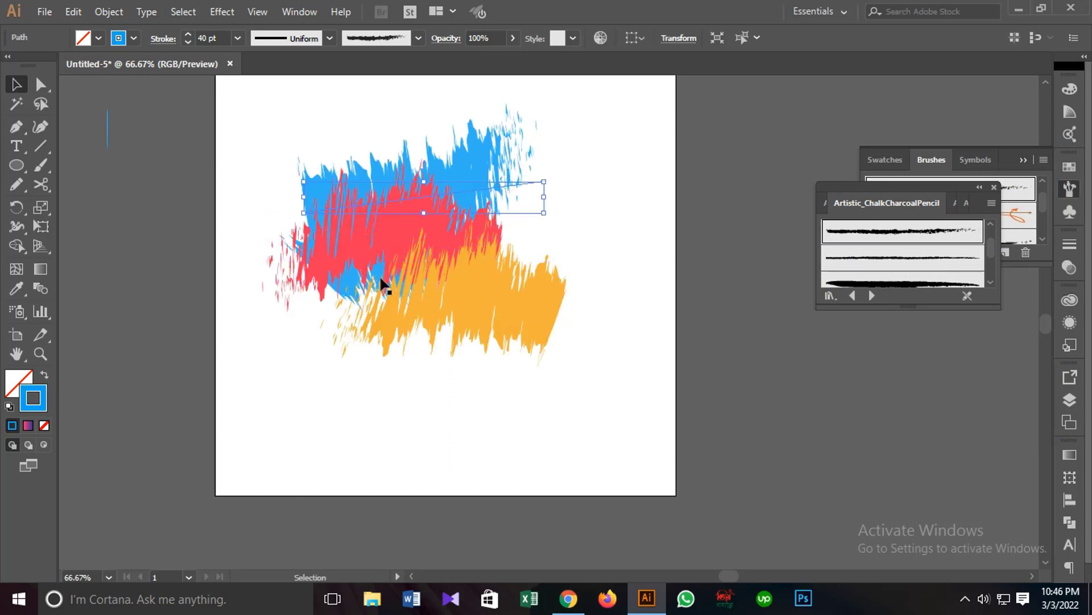
{"action": "left_click_drag", "start_coordinate": [383, 285], "coordinate": [370, 298]}
{"action": "left_click_drag", "start_coordinate": [483, 174], "coordinate": [544, 218]}
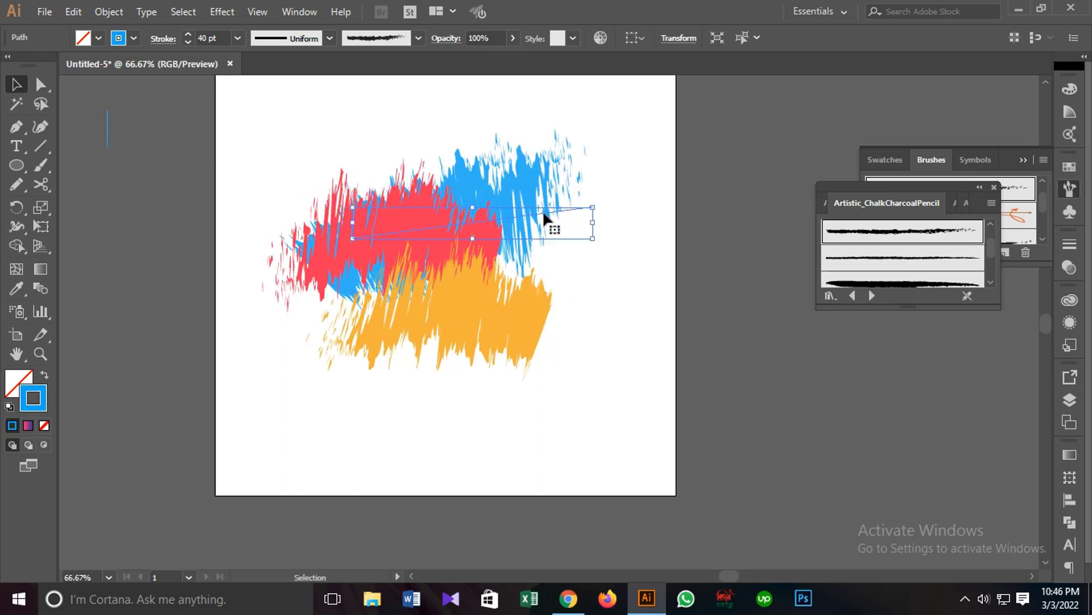
Recolour the light blue stroke at the upper right to a saturated violet-blue with hue 249°
{"action": "double_click", "coordinate": [44, 394]}
{"action": "left_click", "coordinate": [862, 257]}
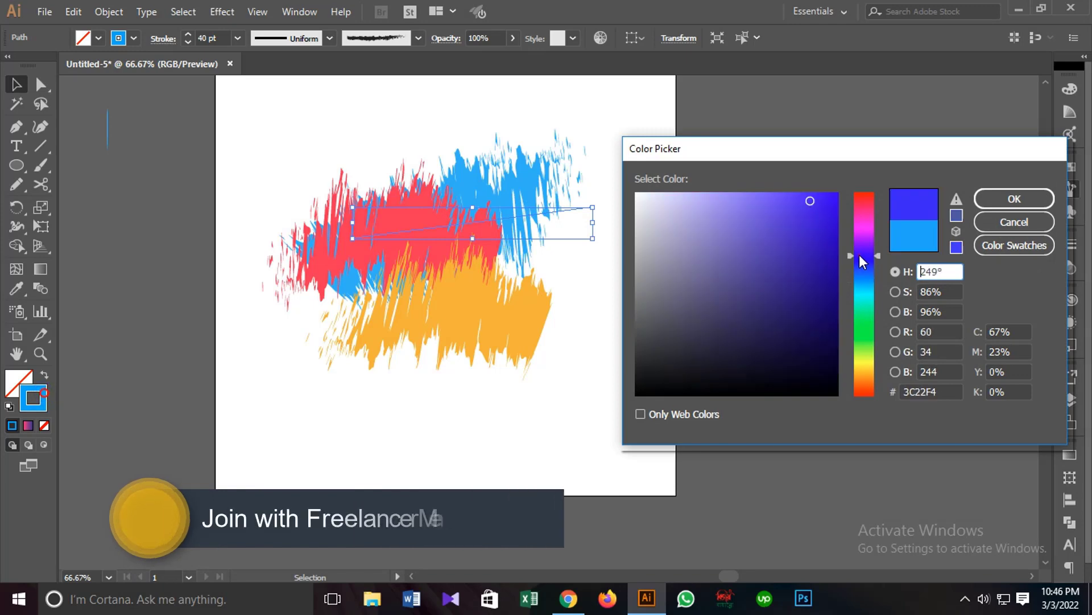
{"action": "left_click", "coordinate": [832, 206]}
{"action": "left_click", "coordinate": [1000, 204]}
{"action": "left_click", "coordinate": [626, 363]}
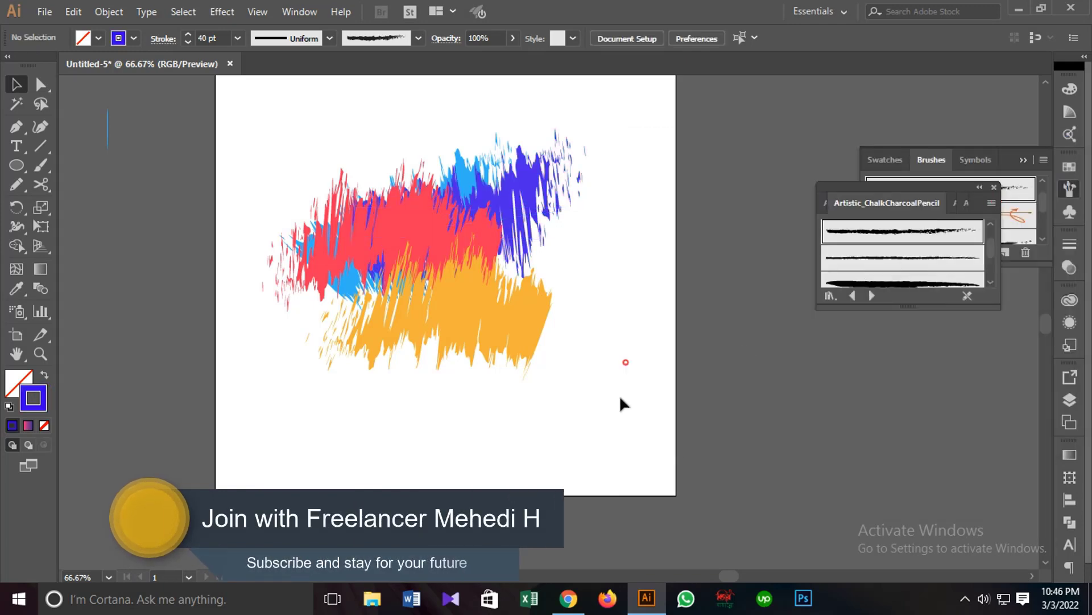
Shift the orange stroke to the lower left and the red stroke to the right so the colours fan out
{"action": "mouse_move", "coordinate": [427, 232]}
{"action": "left_mouse_down"}
{"action": "mouse_move", "coordinate": [422, 243]}
{"action": "mouse_move", "coordinate": [520, 261]}
{"action": "mouse_move", "coordinate": [446, 314]}
{"action": "mouse_move", "coordinate": [418, 314]}
{"action": "left_mouse_up"}
{"action": "mouse_move", "coordinate": [482, 250]}
{"action": "left_mouse_down"}
{"action": "mouse_move", "coordinate": [506, 244]}
{"action": "mouse_move", "coordinate": [530, 262]}
{"action": "left_mouse_up"}
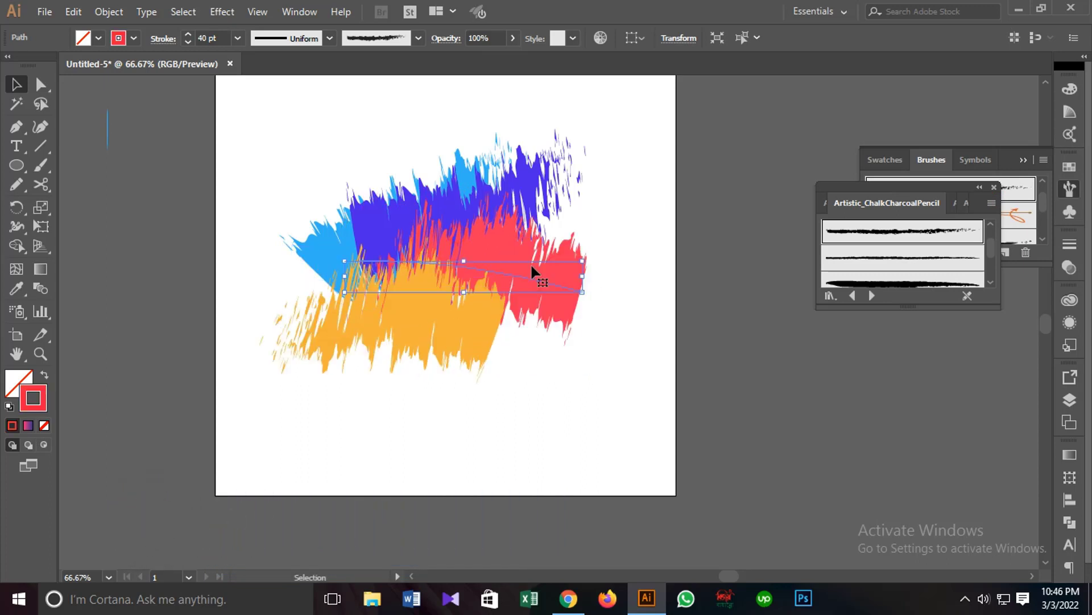
{"action": "left_click", "coordinate": [573, 359]}
Try to lock the overlapping coloured charcoal strokes
{"action": "mouse_move", "coordinate": [259, 147]}
{"action": "left_mouse_down"}
{"action": "mouse_move", "coordinate": [659, 361]}
{"action": "mouse_move", "coordinate": [676, 354]}
{"action": "left_mouse_up"}
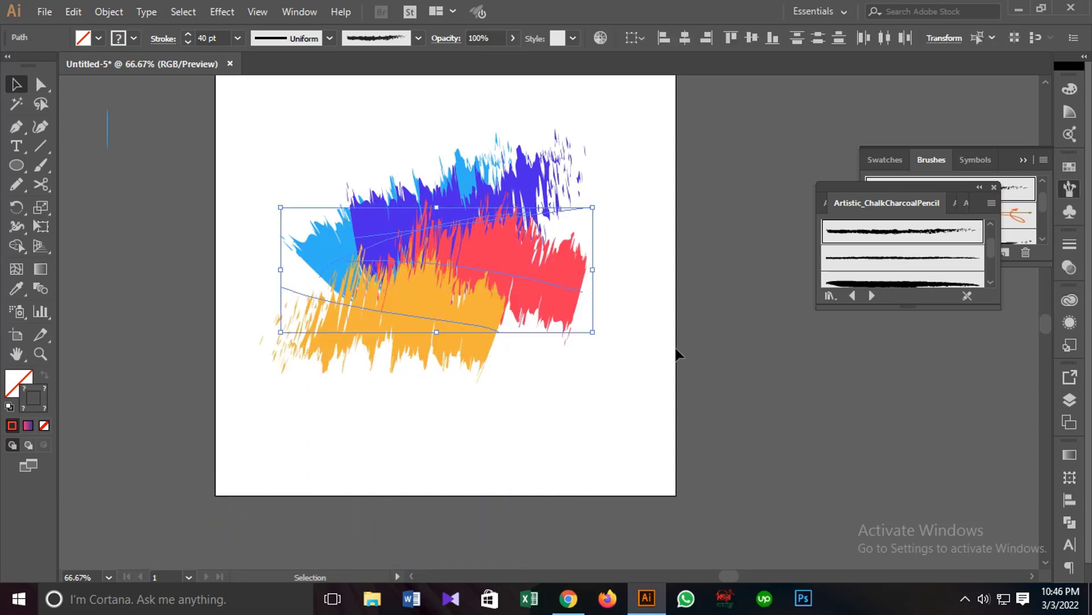
{"action": "scroll", "coordinate": [675, 350], "scroll_direction": "up", "scroll_amount": 2}
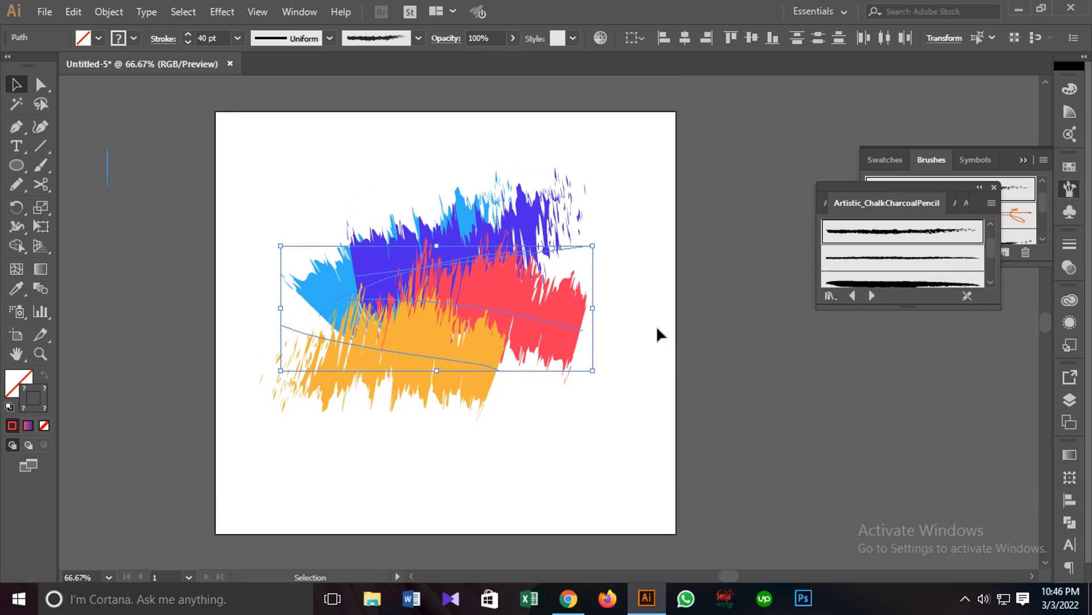
{"action": "left_click", "coordinate": [109, 11]}
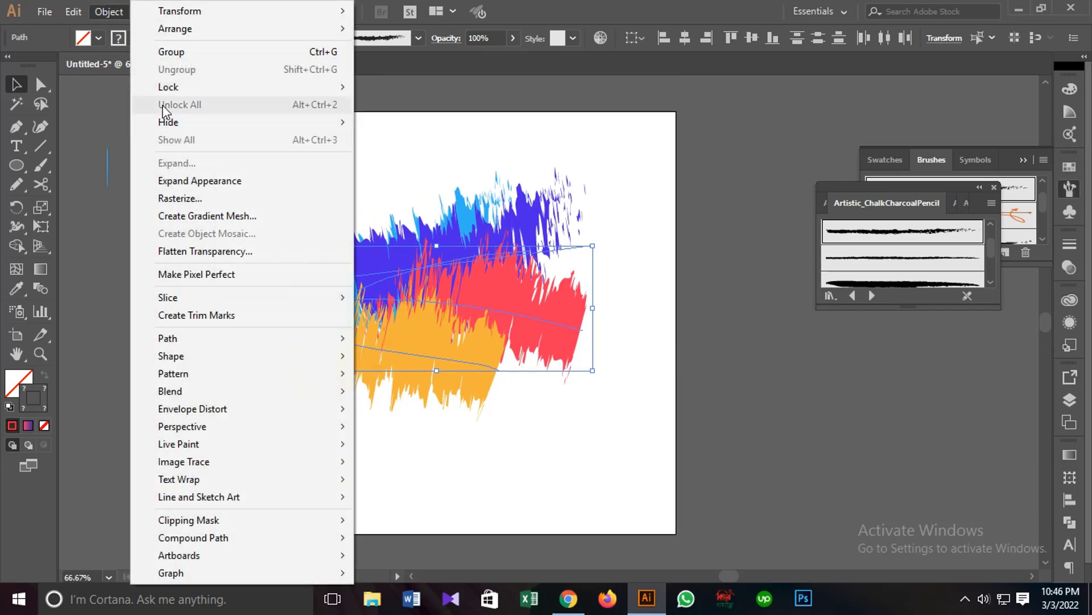
{"action": "mouse_move", "coordinate": [171, 87]}
{"action": "left_click", "coordinate": [448, 85]}
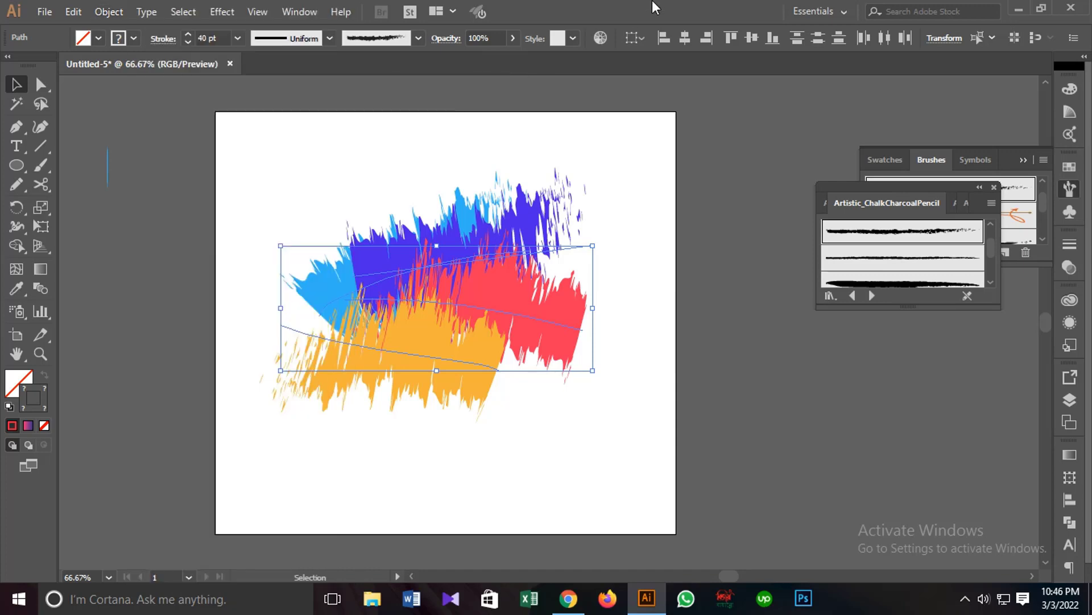
{"action": "key", "text": "a"}
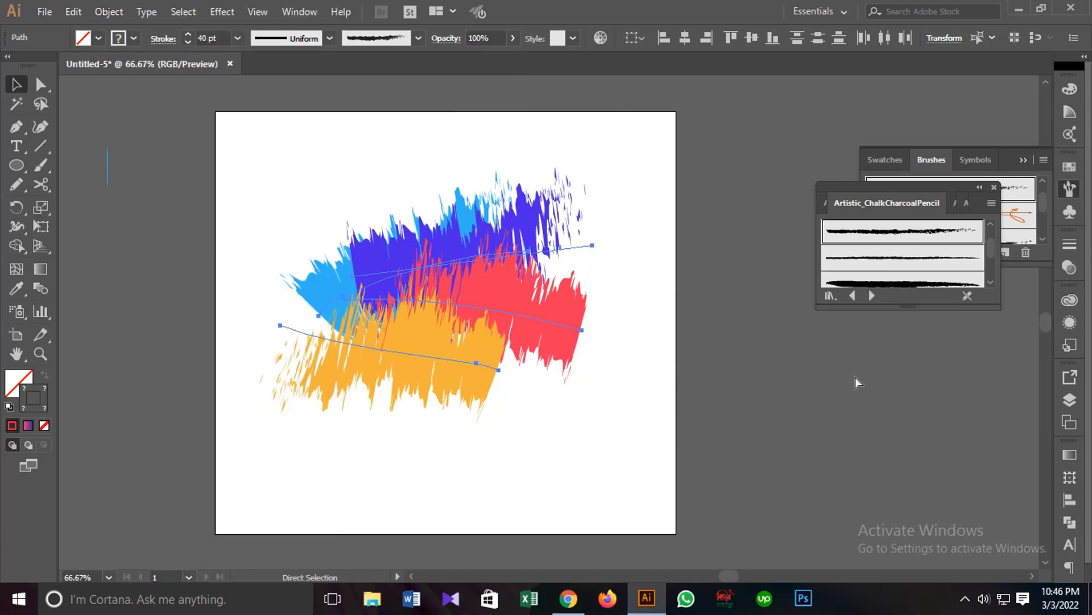
{"action": "key", "text": "v"}
{"action": "left_click", "coordinate": [850, 373]}
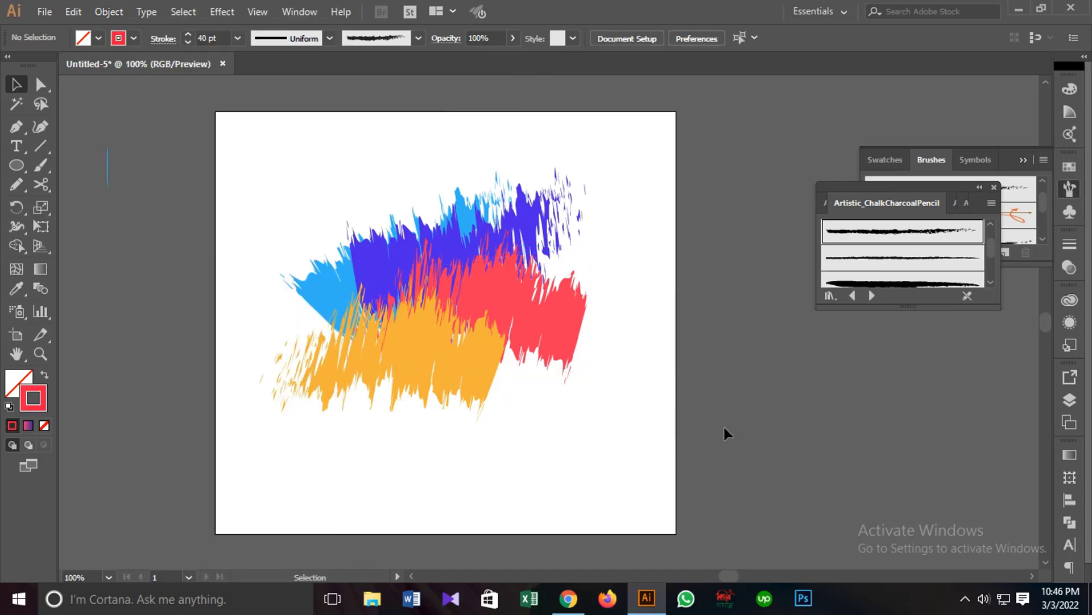
Add the text "design" over the middle of the coloured strokes and enlarge it to about 106 pt
{"action": "key", "text": "ctrl+1"}
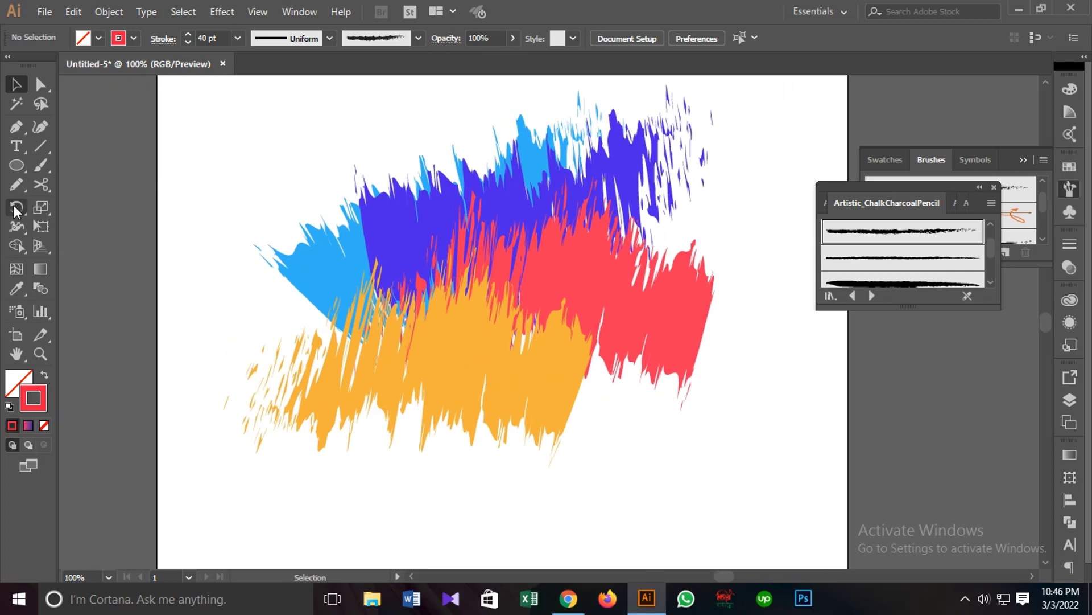
{"action": "left_click_drag", "start_coordinate": [19, 149], "coordinate": [67, 145]}
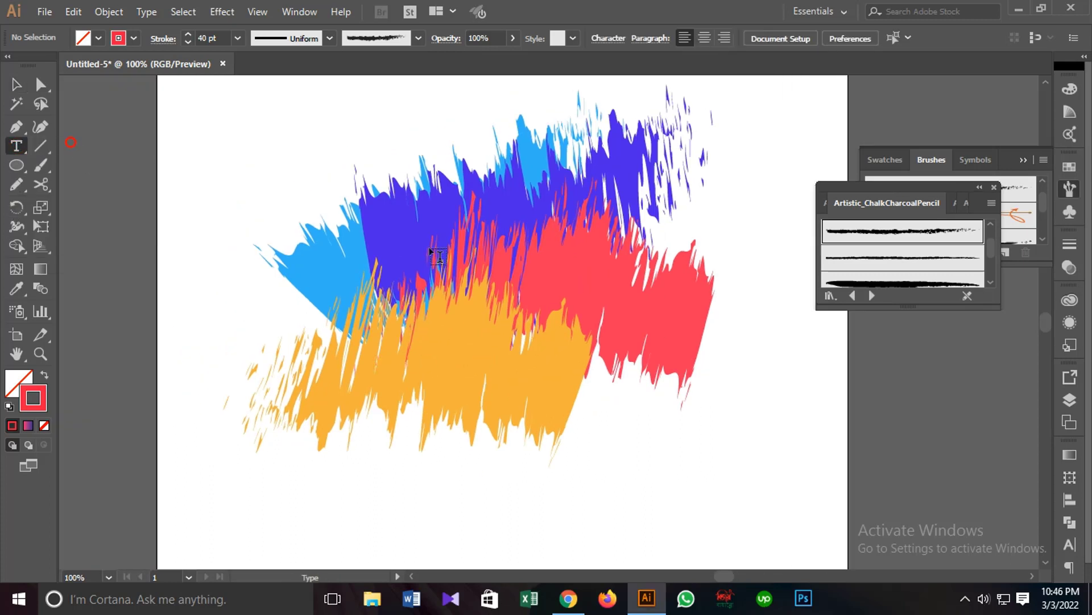
{"action": "left_click", "coordinate": [411, 264]}
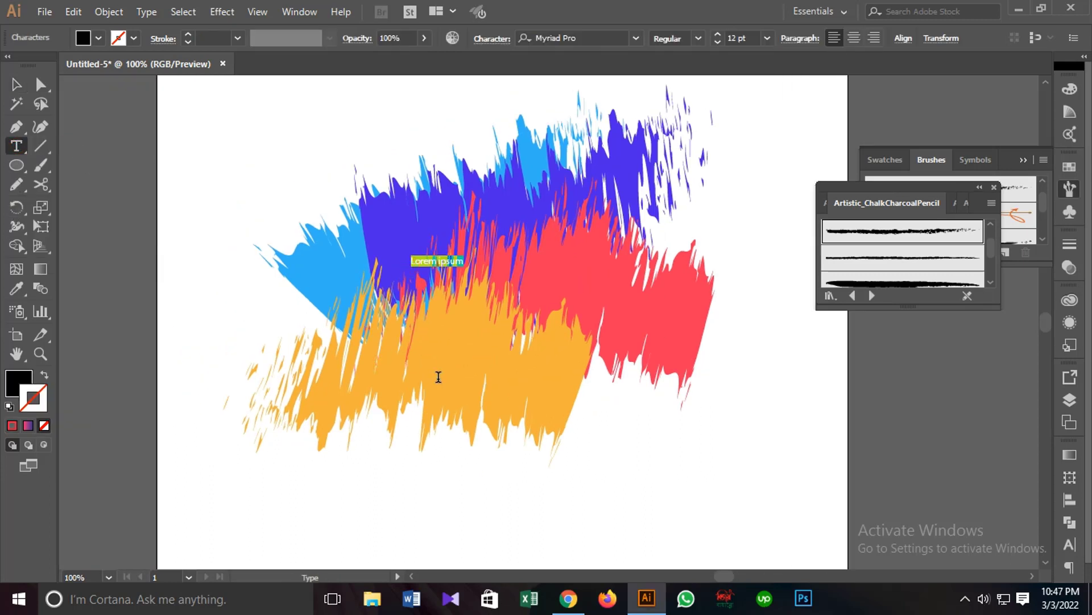
{"action": "type", "text": "design"}
{"action": "left_click", "coordinate": [25, 79]}
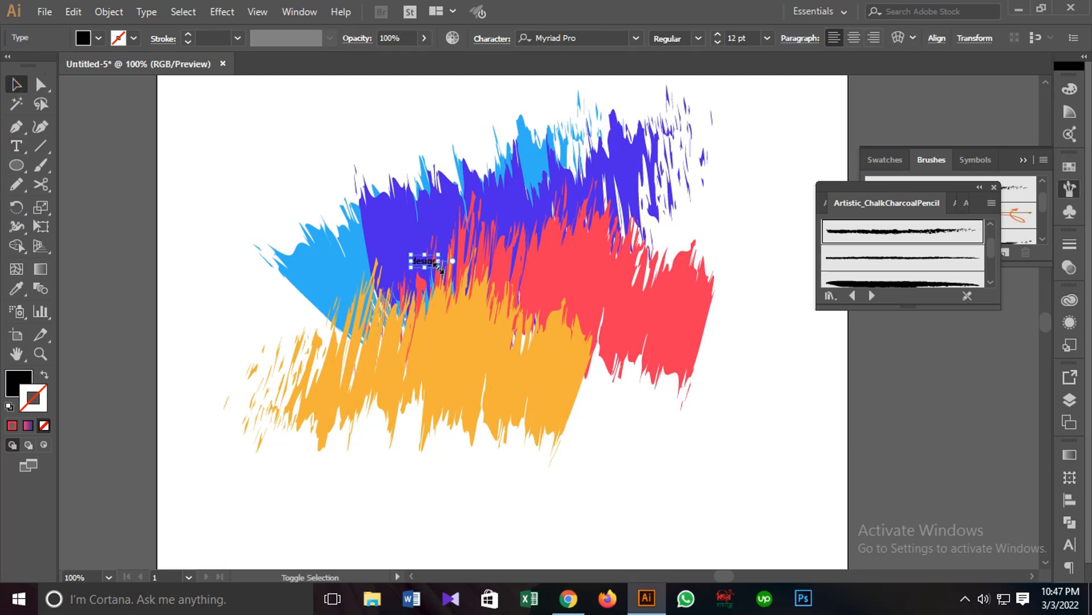
{"action": "left_click_drag", "start_coordinate": [439, 266], "coordinate": [589, 293]}
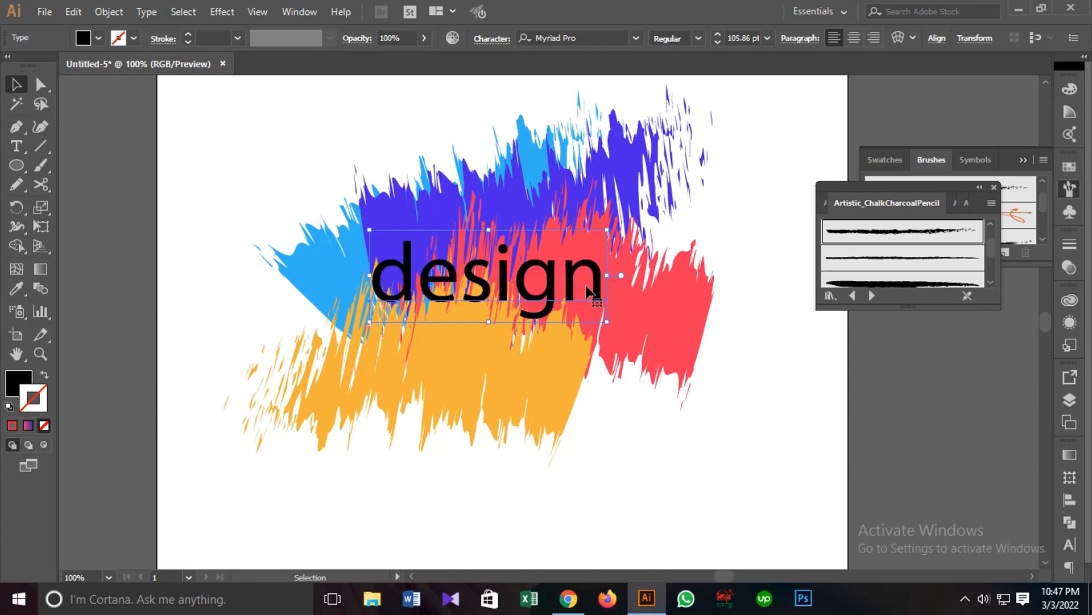
Fill the "design" text with near-white F7F8F9
{"action": "double_click", "coordinate": [16, 374]}
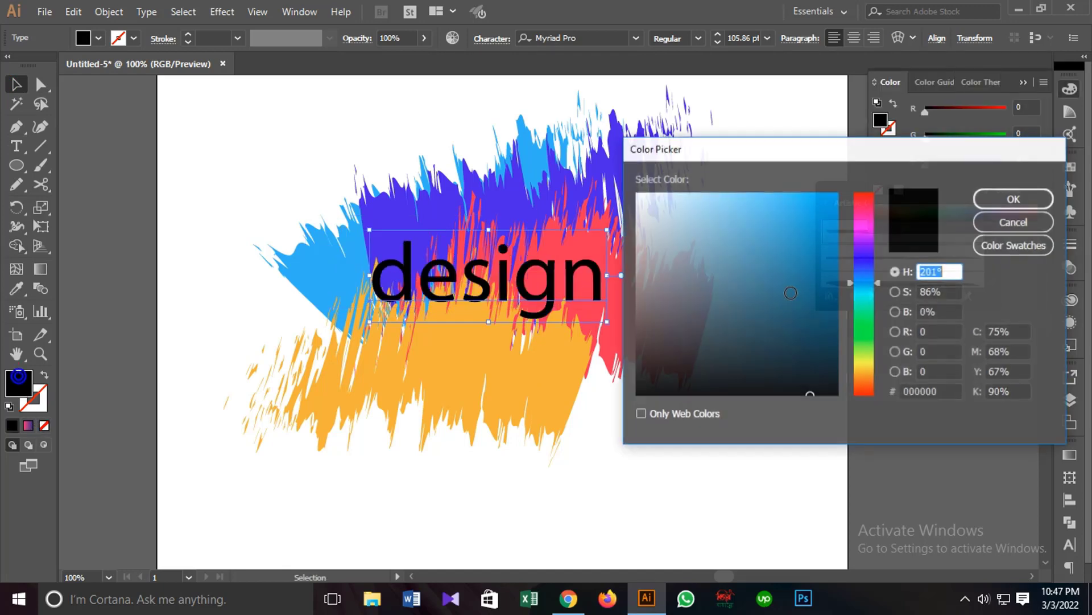
{"action": "left_click", "coordinate": [639, 196]}
{"action": "left_click", "coordinate": [1015, 198]}
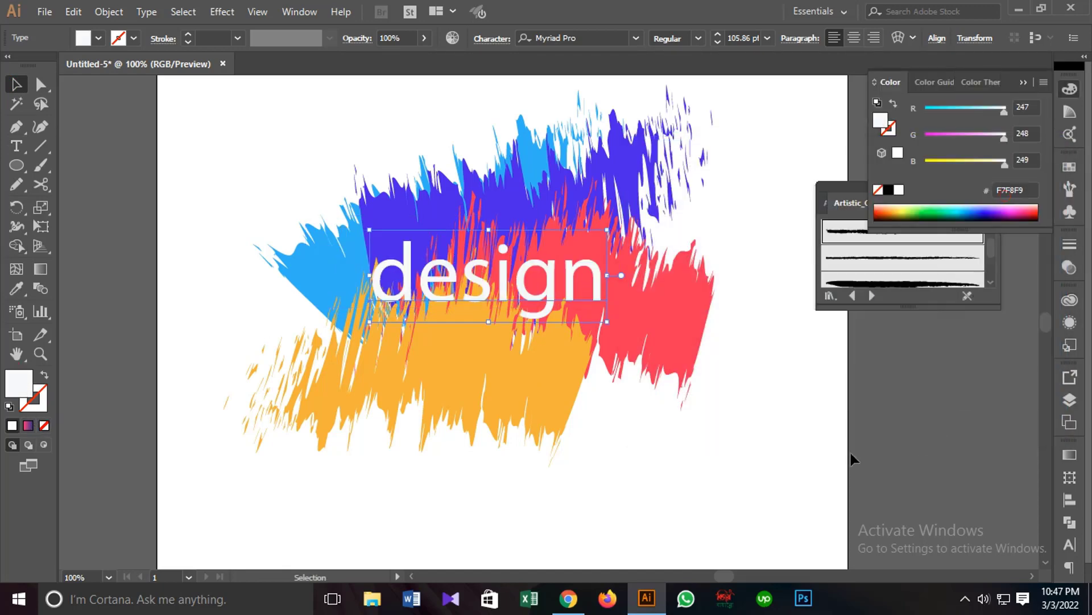
{"action": "left_click", "coordinate": [185, 211]}
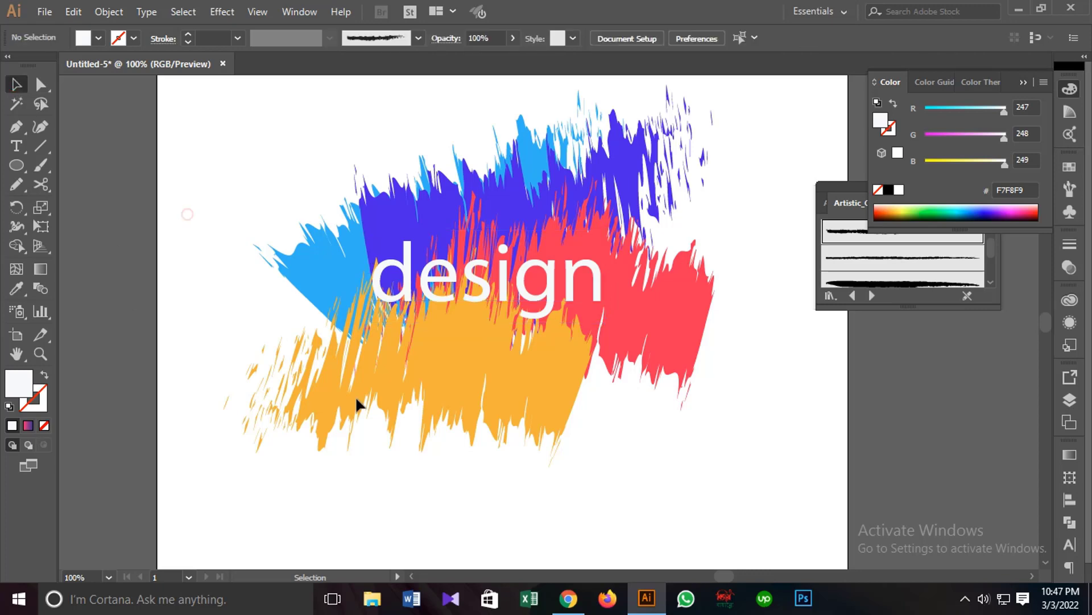
Delete the "design" text and all the coloured charcoal strokes from the artboard
{"action": "key", "text": "ctrl+minus"}
{"action": "key", "text": "ctrl+minus"}
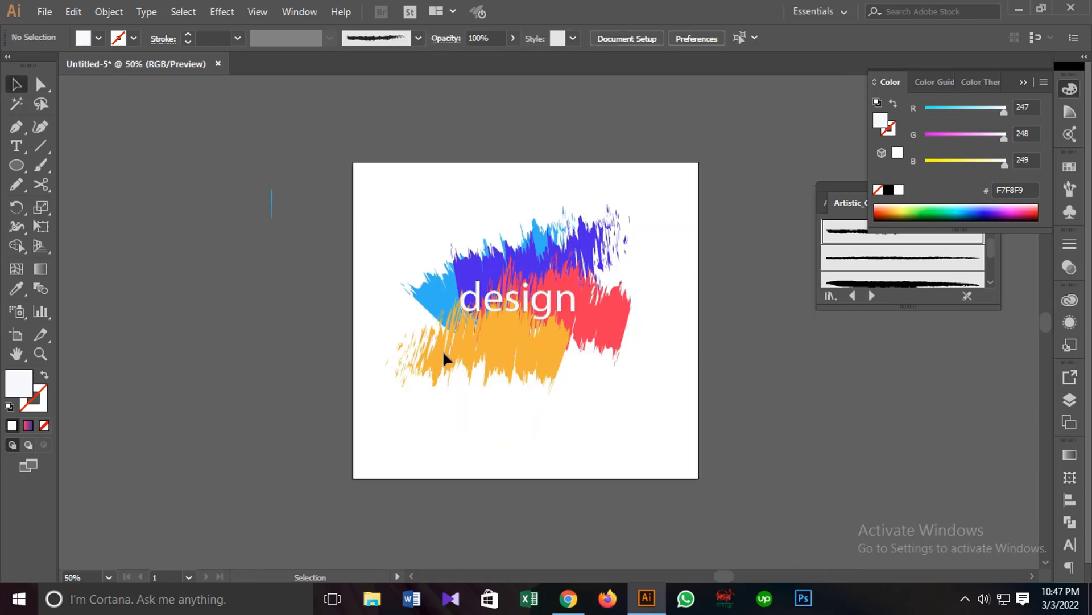
{"action": "key", "text": "ctrl+plus"}
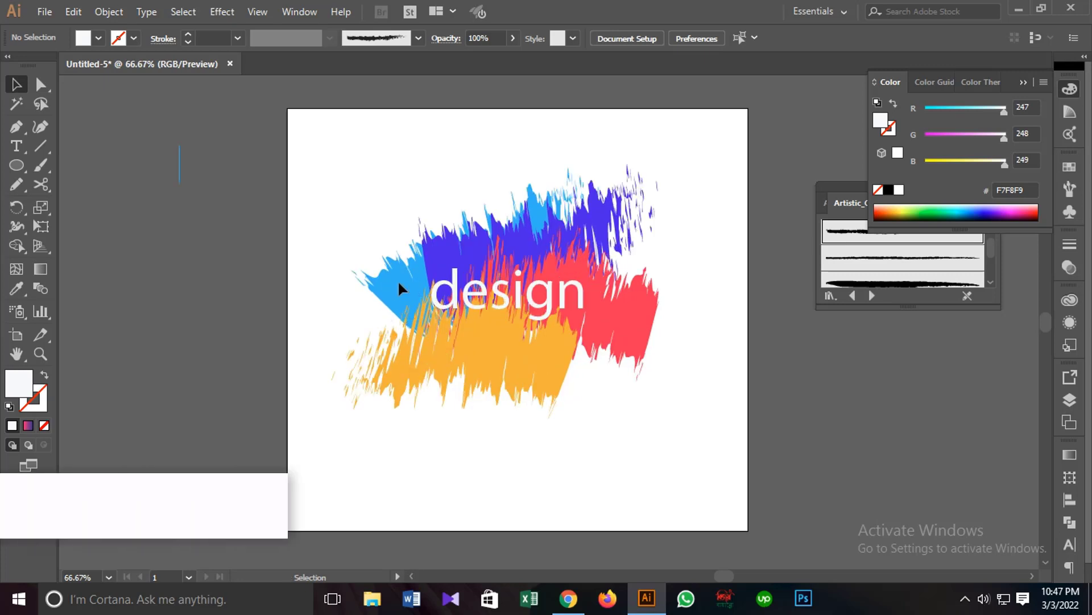
{"action": "left_click_drag", "start_coordinate": [305, 197], "coordinate": [772, 389]}
{"action": "left_click", "coordinate": [770, 389]}
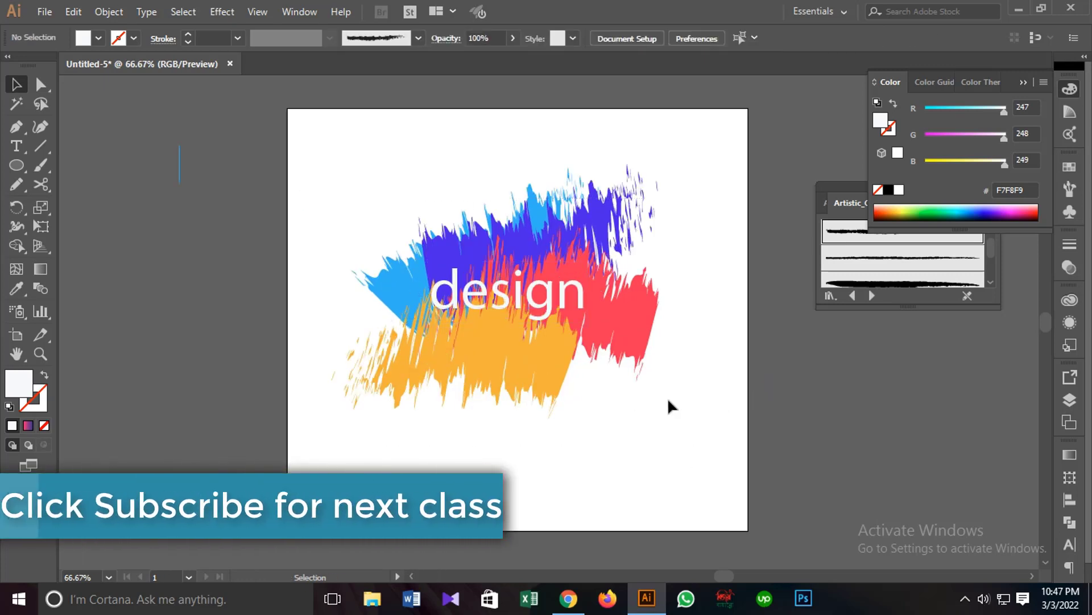
{"action": "key", "text": "ctrl+alt+2"}
{"action": "left_click", "coordinate": [310, 364]}
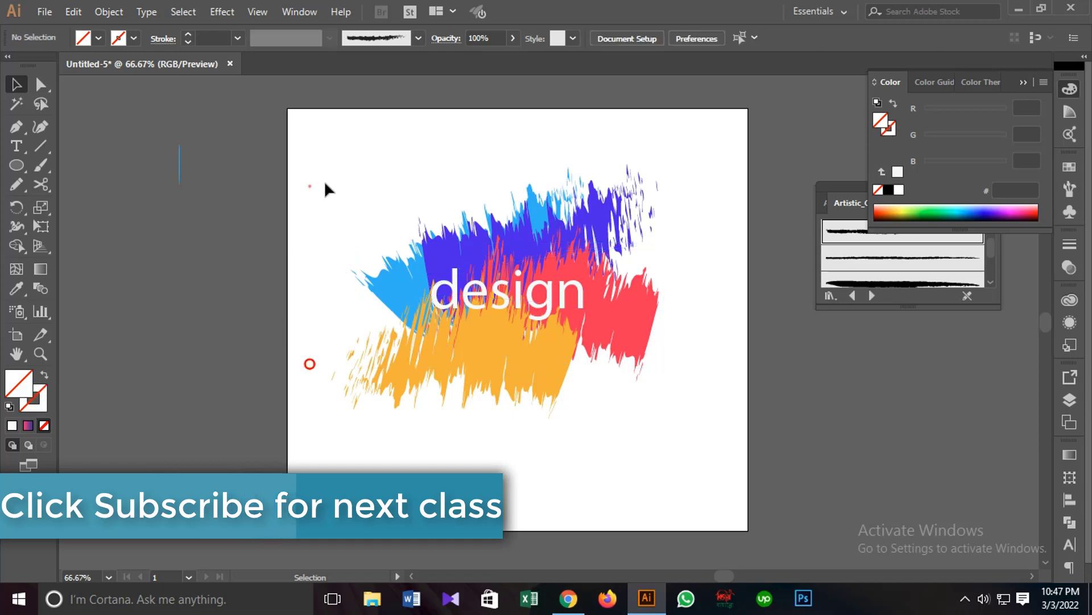
{"action": "left_click_drag", "start_coordinate": [311, 185], "coordinate": [626, 379]}
{"action": "key", "text": "Delete"}
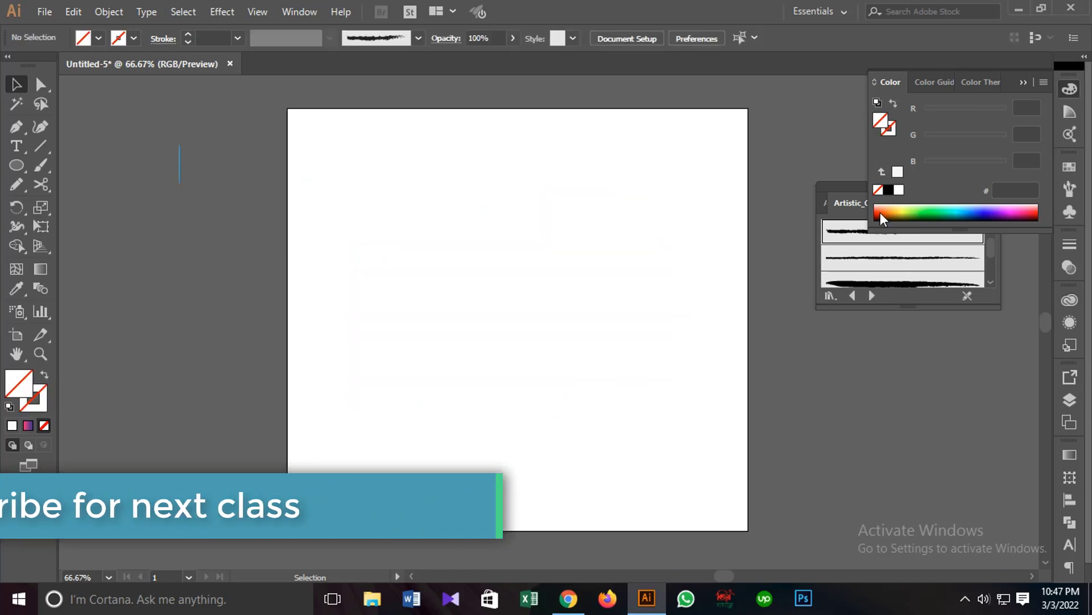
Close the Artistic_ChalkCharcoalPencil brush library
{"action": "left_click", "coordinate": [851, 183]}
{"action": "left_click", "coordinate": [992, 203]}
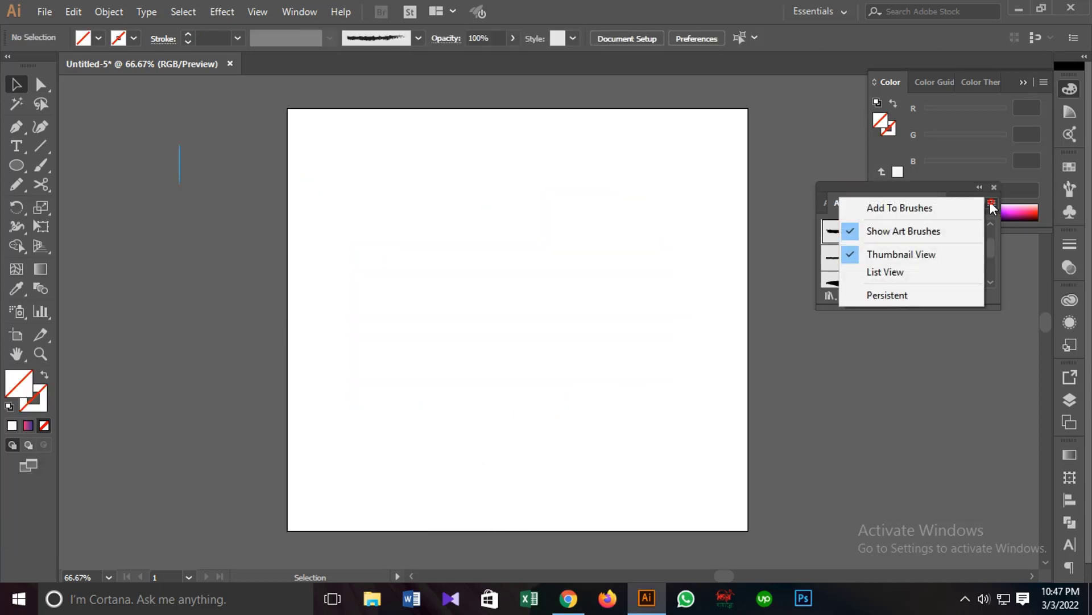
{"action": "left_click", "coordinate": [953, 211]}
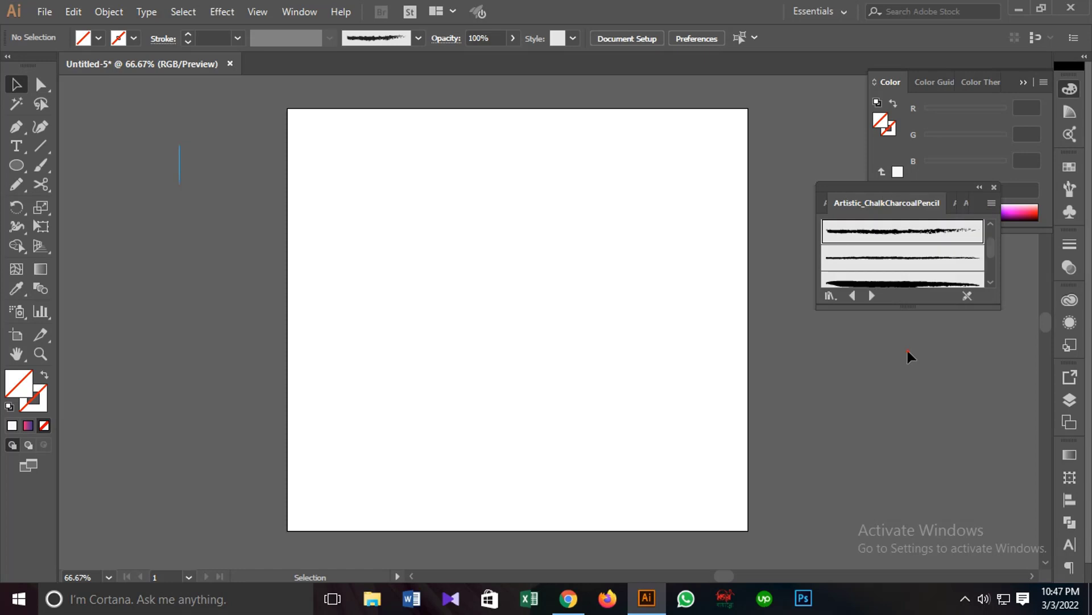
{"action": "left_click", "coordinate": [995, 186]}
Open the Artistic_Watercolor brush library
{"action": "left_click", "coordinate": [1070, 188]}
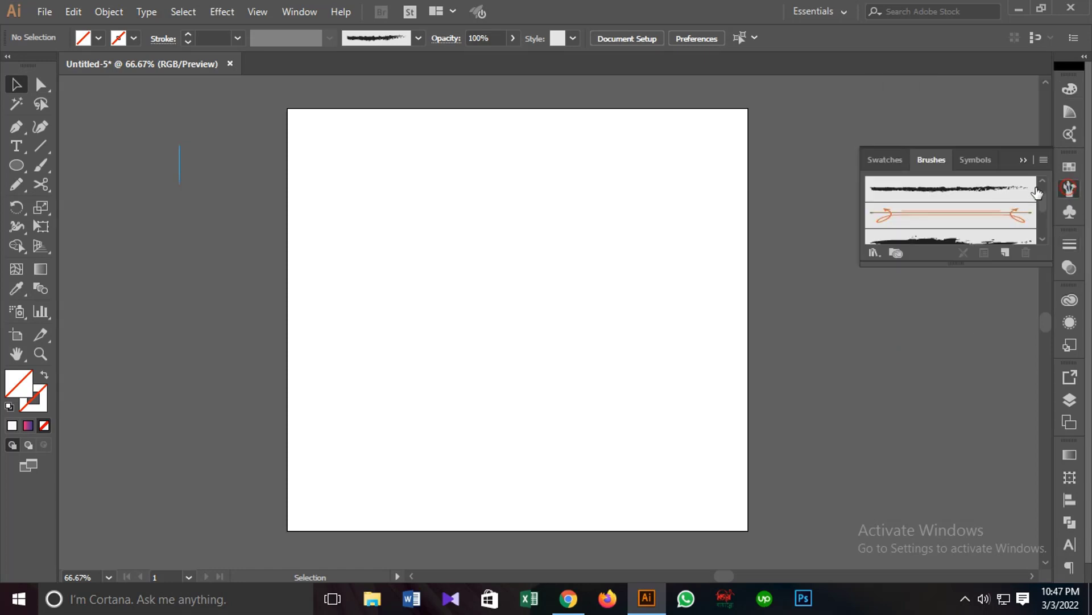
{"action": "left_click", "coordinate": [1042, 160]}
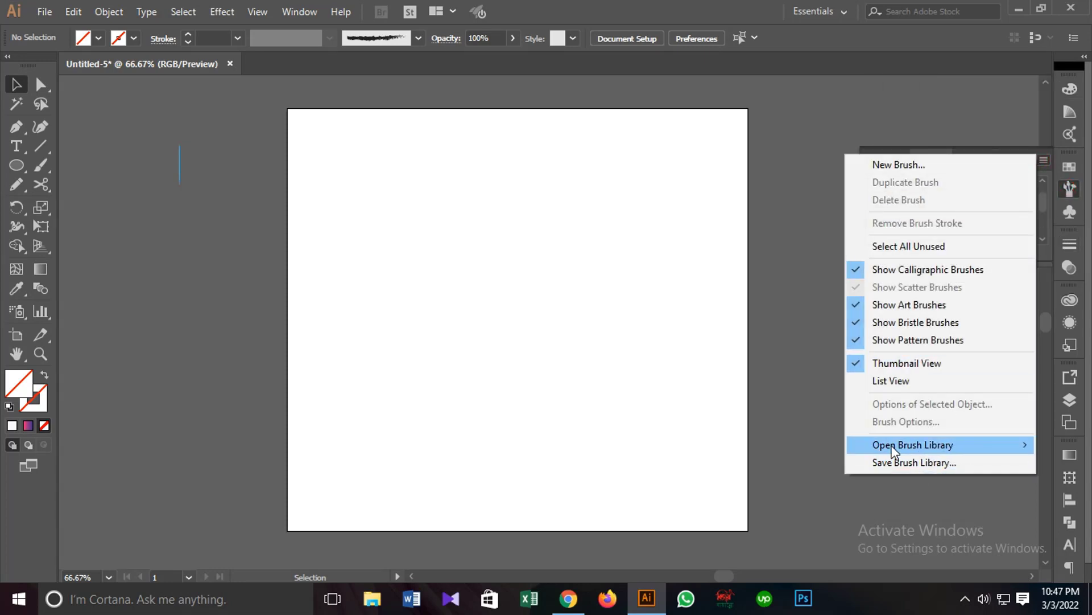
{"action": "mouse_move", "coordinate": [890, 444]}
{"action": "mouse_move", "coordinate": [734, 302]}
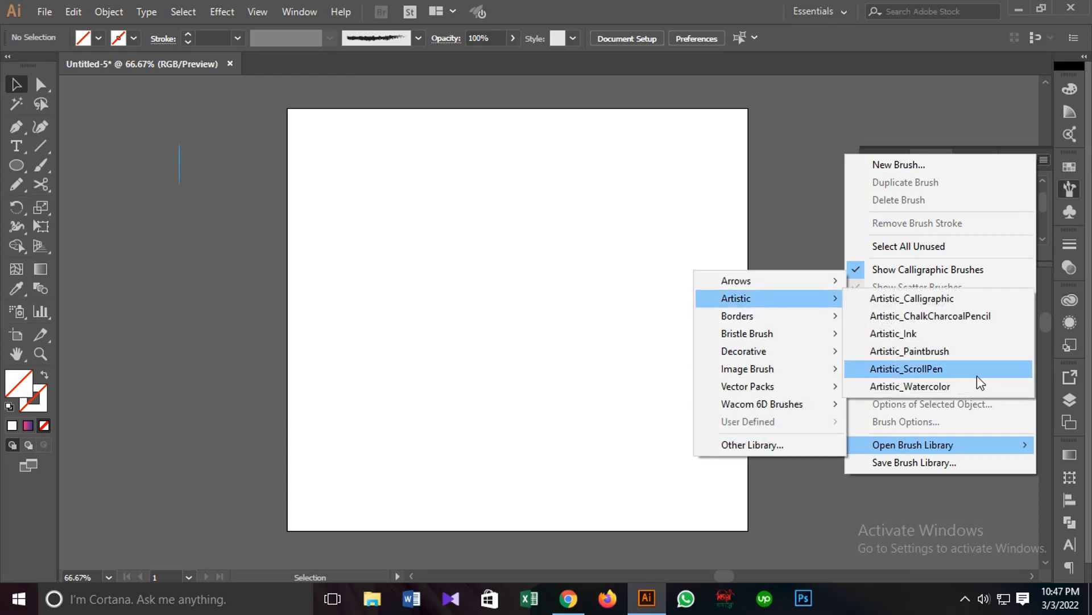
{"action": "left_click", "coordinate": [923, 386]}
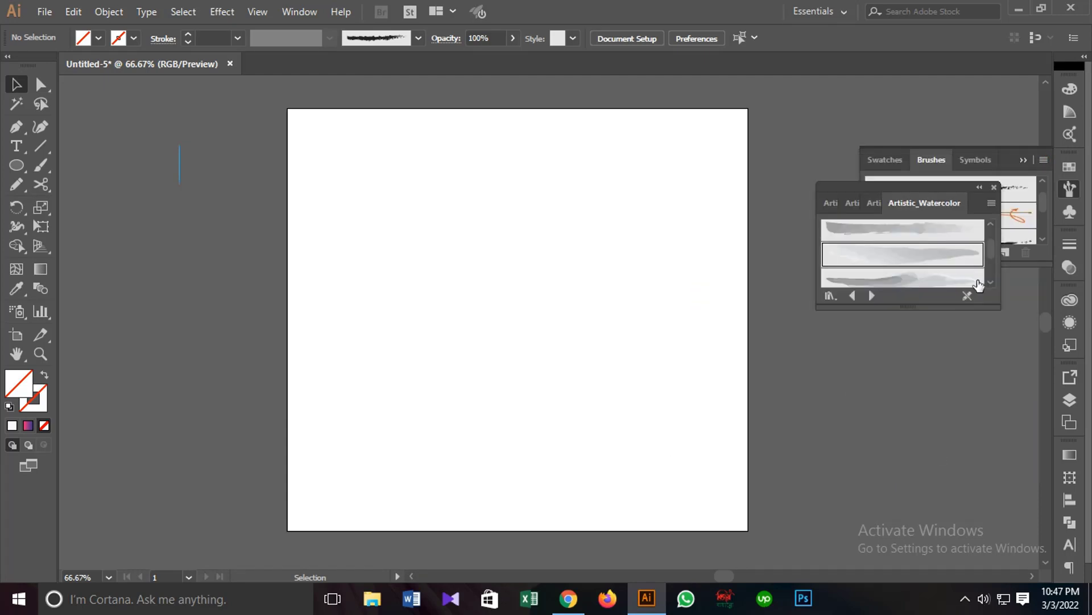
Choose the broad, pale watercolor wash brush near the start of the Artistic_Watercolor library
{"action": "left_click_drag", "start_coordinate": [940, 191], "coordinate": [951, 185]}
{"action": "mouse_move", "coordinate": [1001, 237]}
{"action": "left_mouse_down"}
{"action": "mouse_move", "coordinate": [999, 264]}
{"action": "mouse_move", "coordinate": [1002, 235]}
{"action": "left_mouse_up"}
{"action": "left_click", "coordinate": [907, 275]}
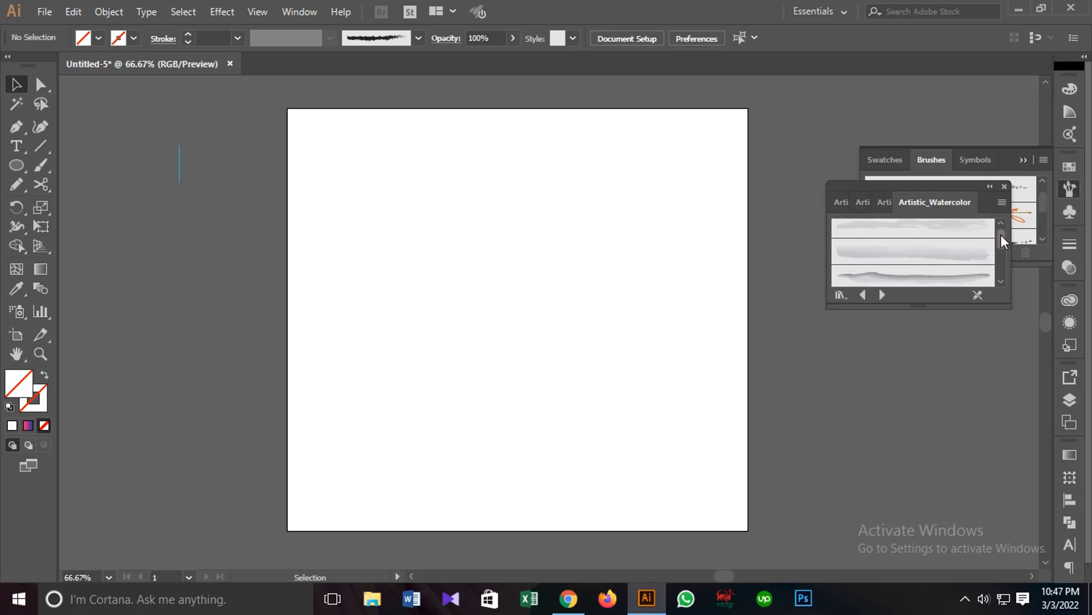
{"action": "left_click", "coordinate": [929, 252]}
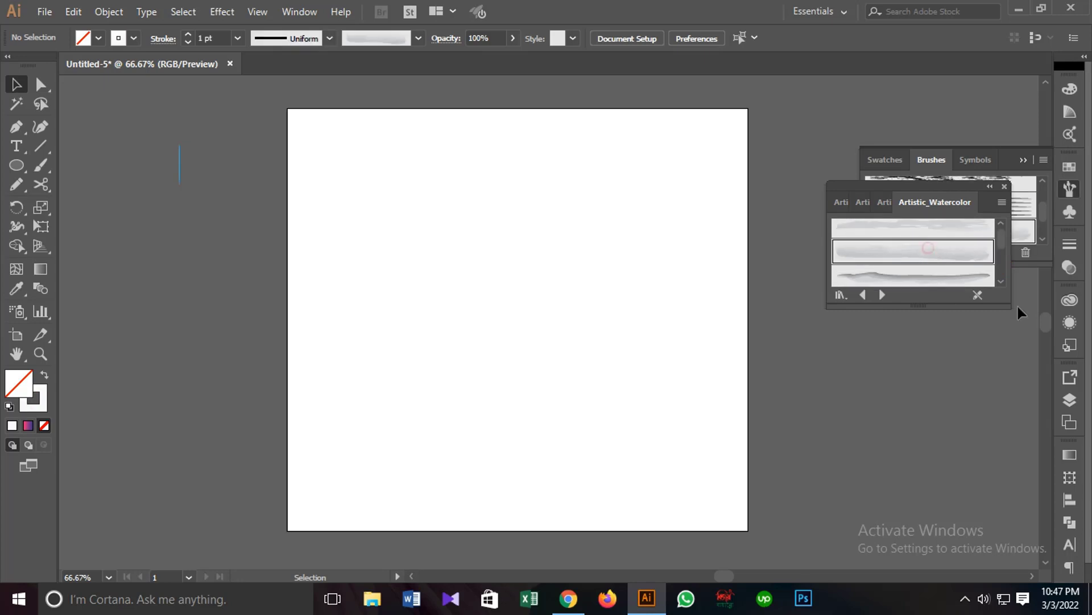
Set the stroke color to blue 0A39E5 and paint one long rising watercolor stroke across the upper artboard
{"action": "double_click", "coordinate": [43, 391]}
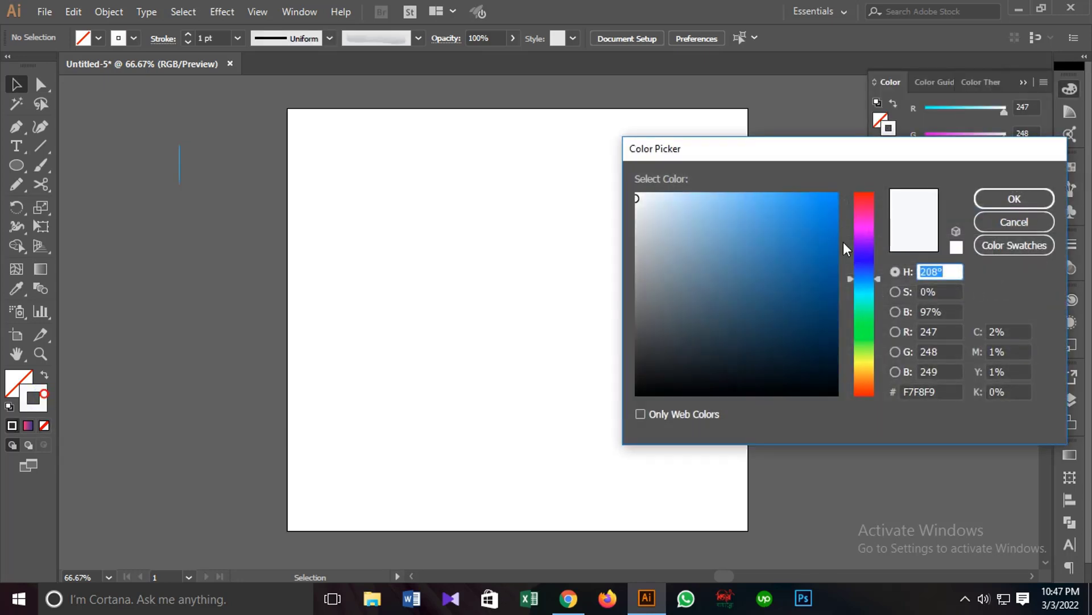
{"action": "left_click", "coordinate": [863, 268]}
{"action": "left_click", "coordinate": [831, 213]}
{"action": "left_click", "coordinate": [999, 205]}
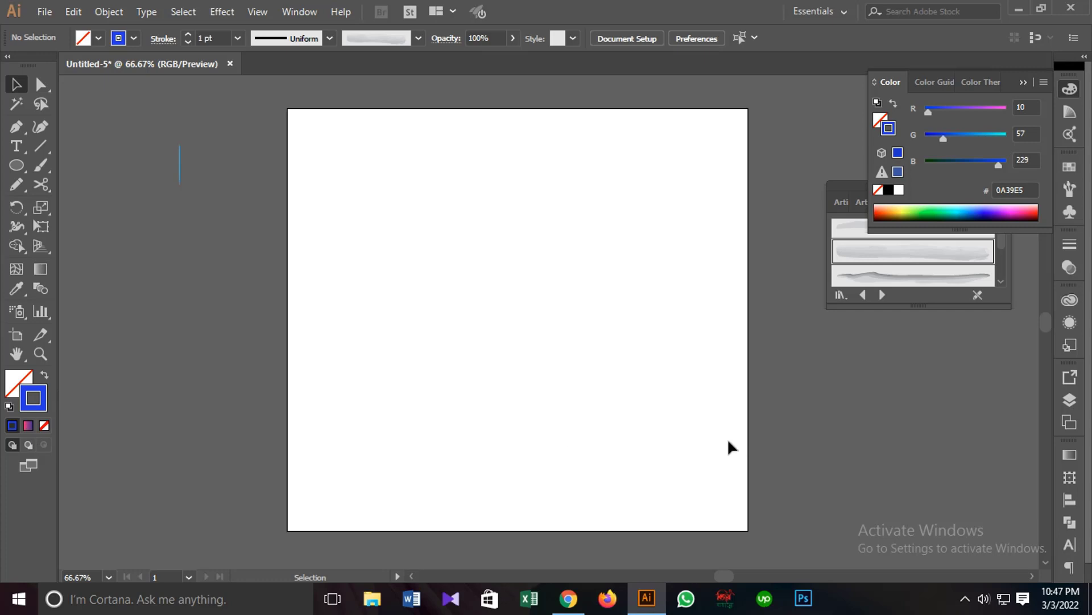
{"action": "left_click", "coordinate": [40, 162]}
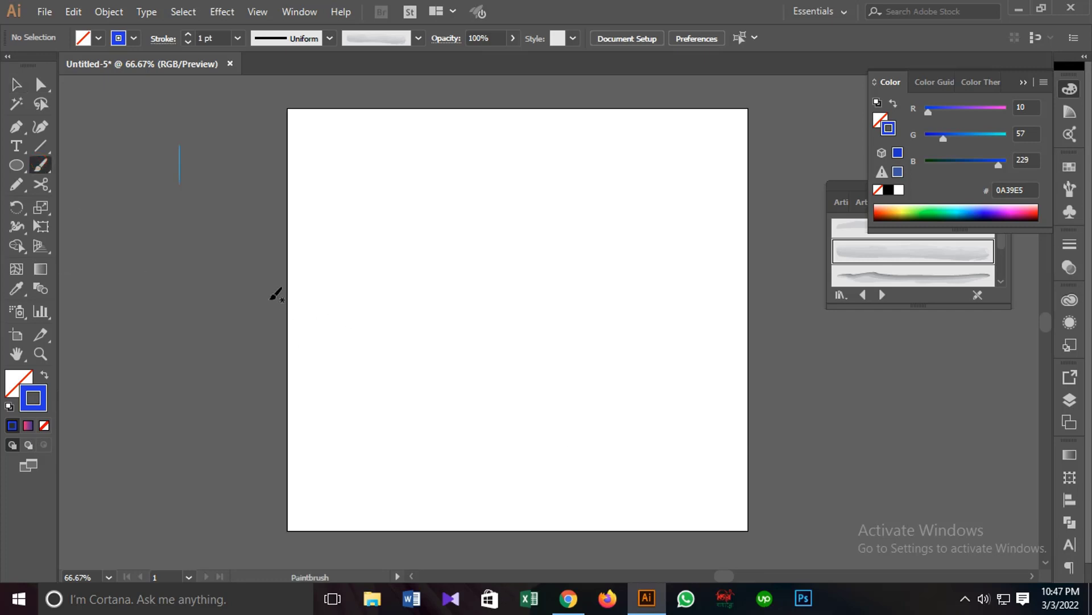
{"action": "left_click_drag", "start_coordinate": [626, 218], "coordinate": [654, 211]}
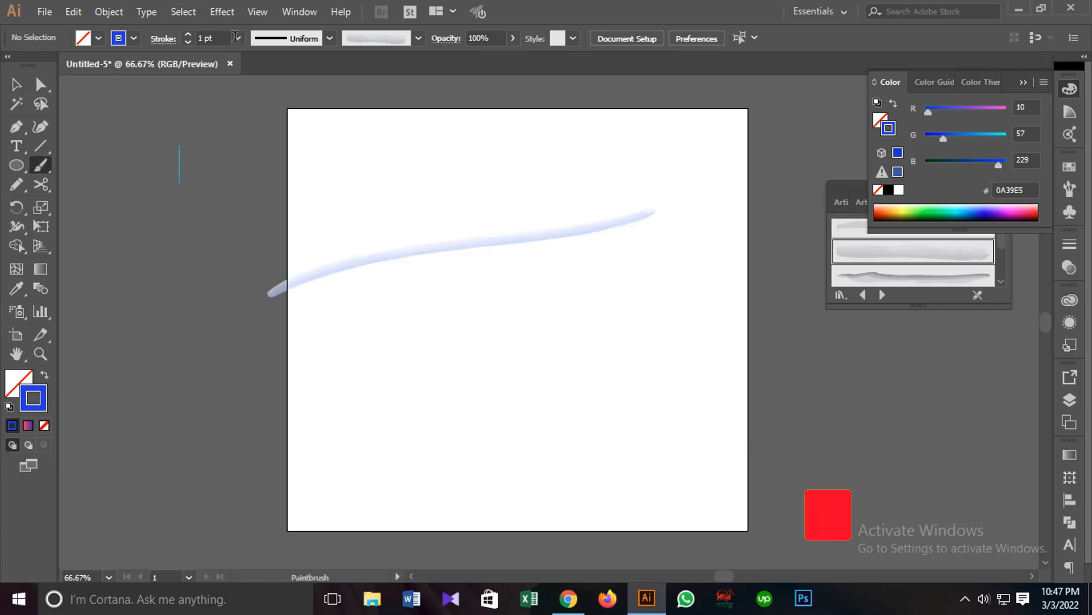
Set the blue watercolor stroke's weight to 20 pt and move it horizontally onto the artboard
{"action": "left_click", "coordinate": [237, 37]}
{"action": "left_click", "coordinate": [13, 83]}
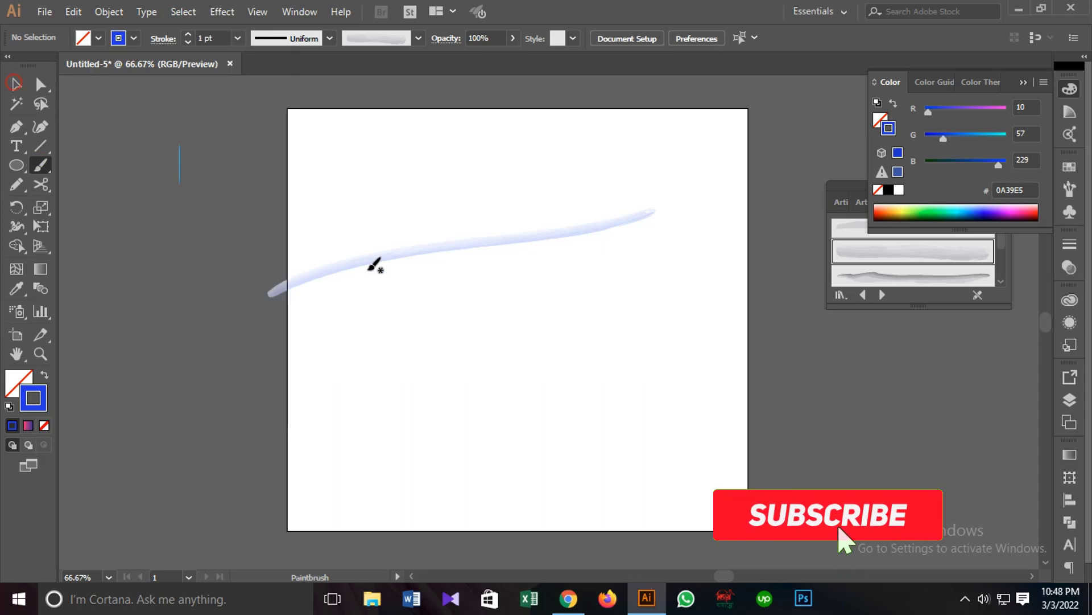
{"action": "left_click", "coordinate": [390, 255]}
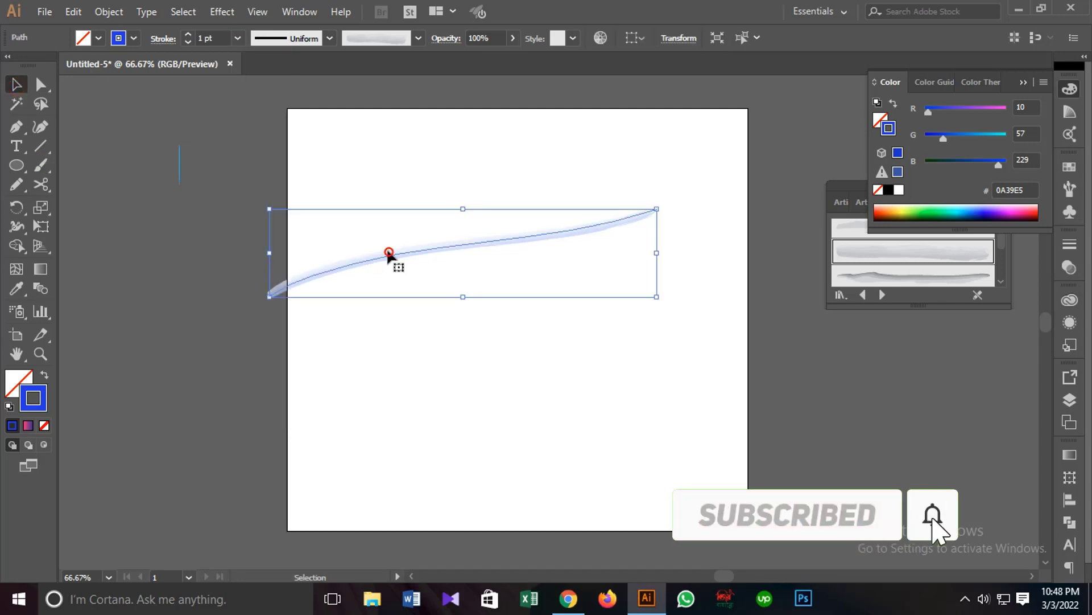
{"action": "left_click", "coordinate": [238, 37]}
{"action": "left_click", "coordinate": [254, 354]}
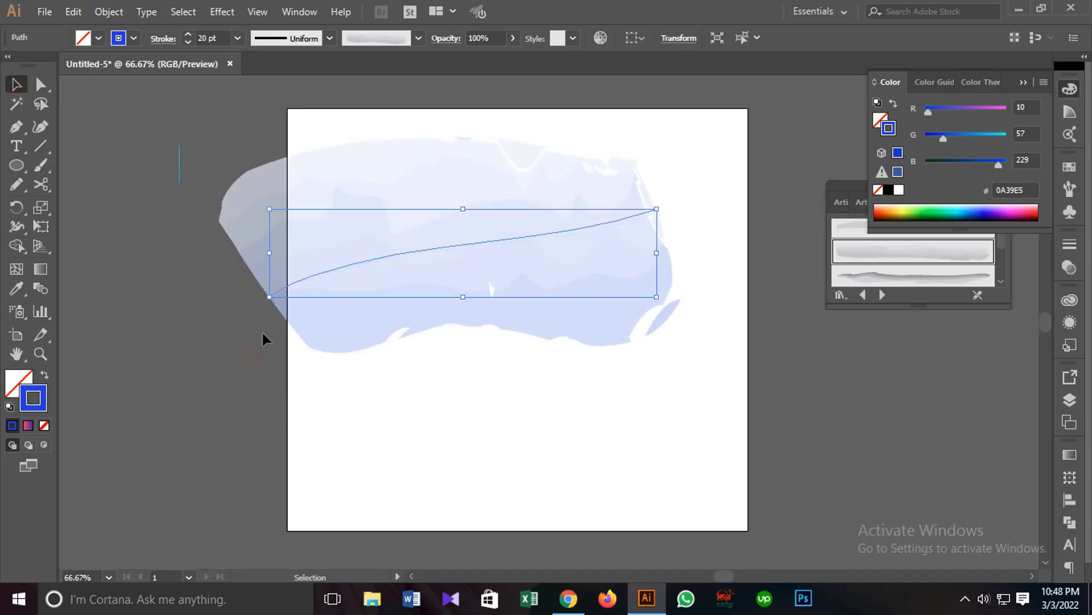
{"action": "left_click_drag", "start_coordinate": [452, 194], "coordinate": [532, 194]}
{"action": "left_click", "coordinate": [471, 418]}
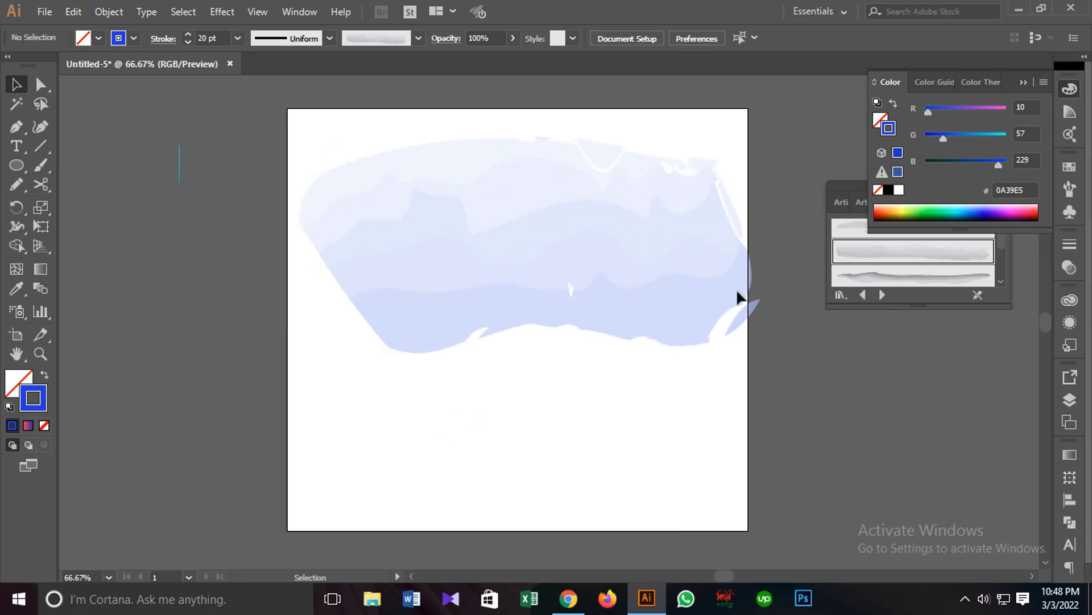
Change the stroke color to pinkish red EF2568
{"action": "double_click", "coordinate": [35, 396]}
{"action": "left_click", "coordinate": [872, 202]}
{"action": "left_click", "coordinate": [809, 203]}
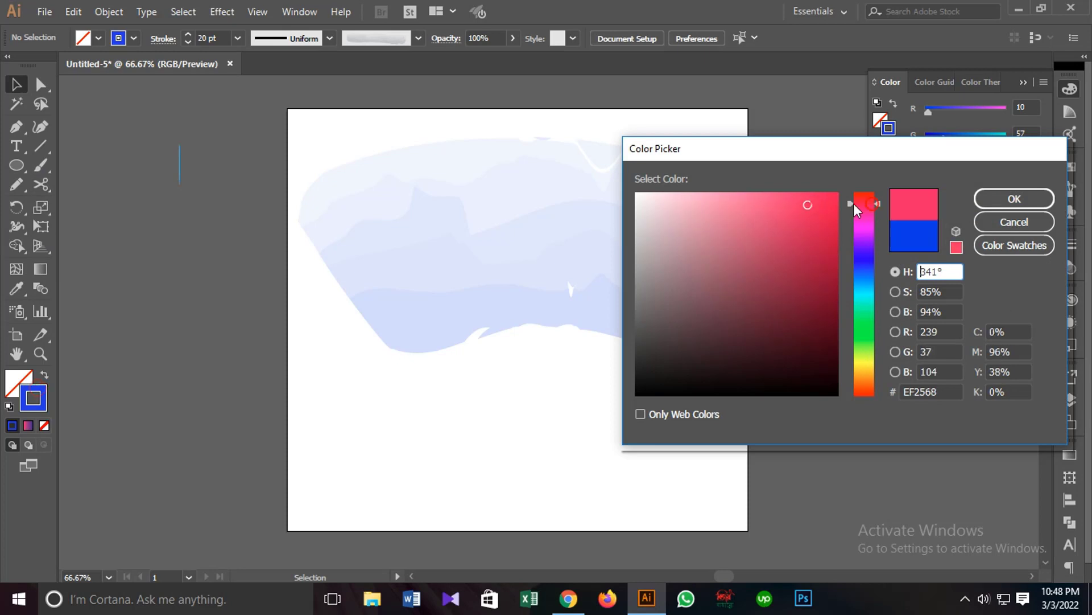
{"action": "left_click", "coordinate": [1015, 199]}
Paint three overlapping strokes across the middle and lower artboard using the watercolor brush with the dark upper edge
{"action": "left_click", "coordinate": [920, 271]}
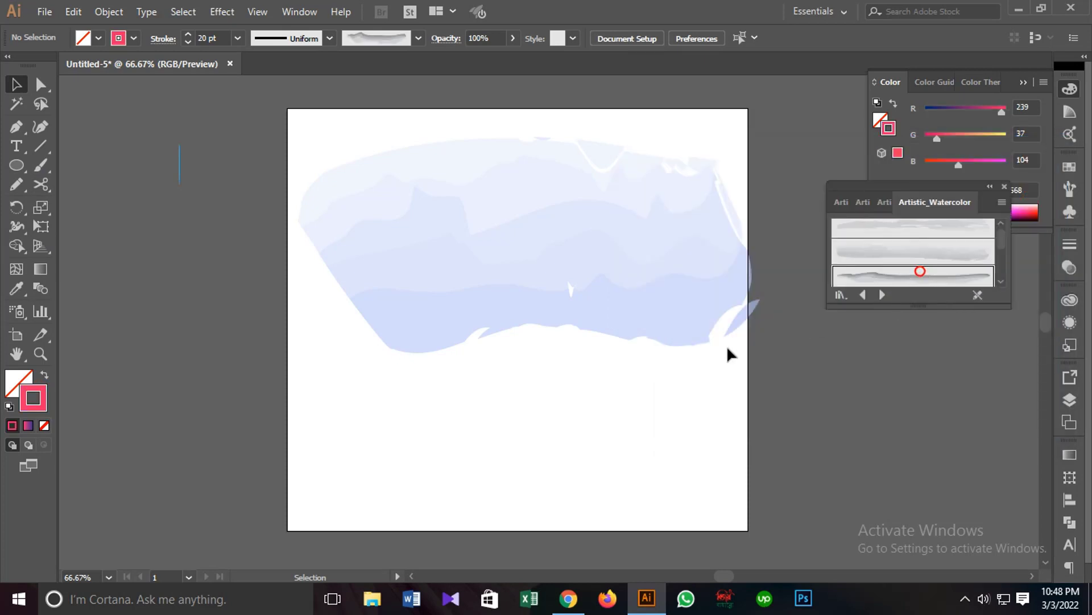
{"action": "left_click", "coordinate": [41, 164]}
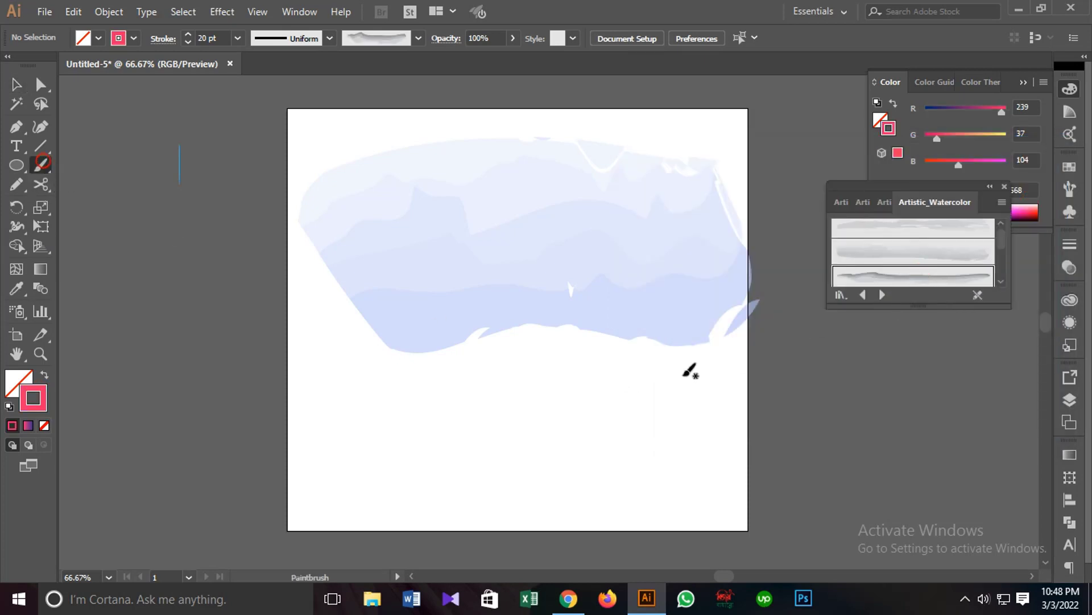
{"action": "left_click_drag", "start_coordinate": [728, 372], "coordinate": [283, 273]}
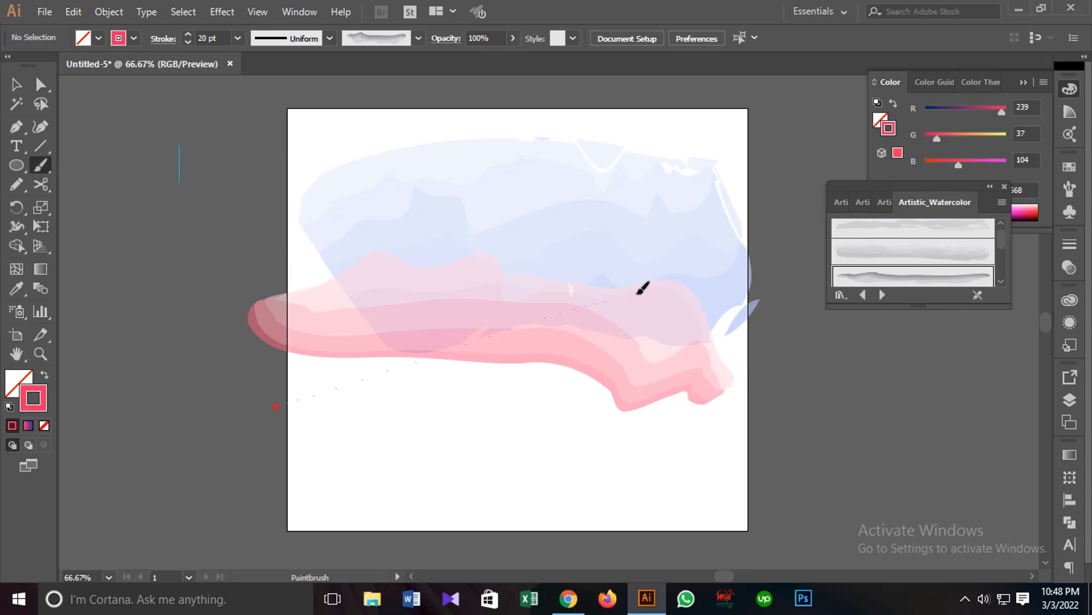
{"action": "left_click_drag", "start_coordinate": [643, 287], "coordinate": [644, 287]}
{"action": "left_click_drag", "start_coordinate": [471, 454], "coordinate": [470, 454]}
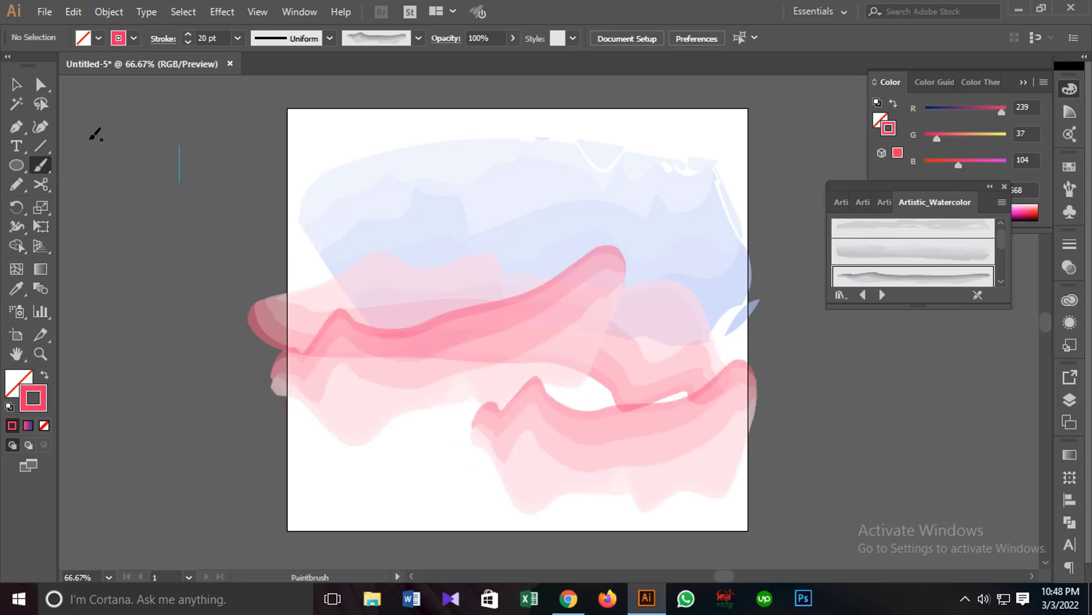
Delete all the blue and pink watercolor strokes and close the Artistic_Watercolor brush library
{"action": "left_click", "coordinate": [16, 84]}
{"action": "mouse_move", "coordinate": [122, 146]}
{"action": "left_mouse_down"}
{"action": "mouse_move", "coordinate": [643, 415]}
{"action": "mouse_move", "coordinate": [651, 441]}
{"action": "left_mouse_up"}
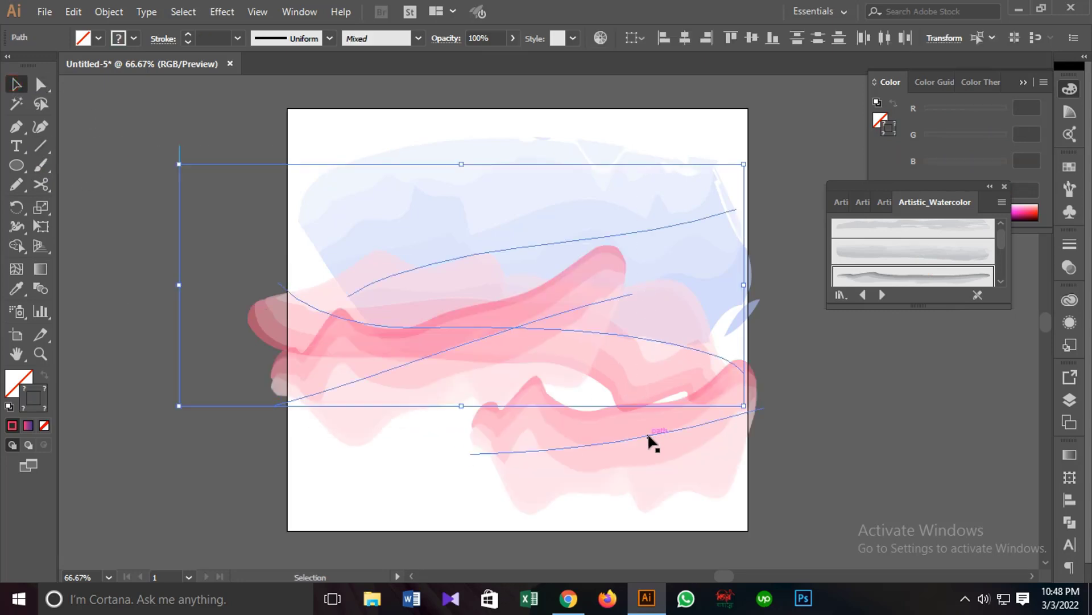
{"action": "key", "text": "Delete"}
{"action": "left_click_drag", "start_coordinate": [465, 340], "coordinate": [790, 509]}
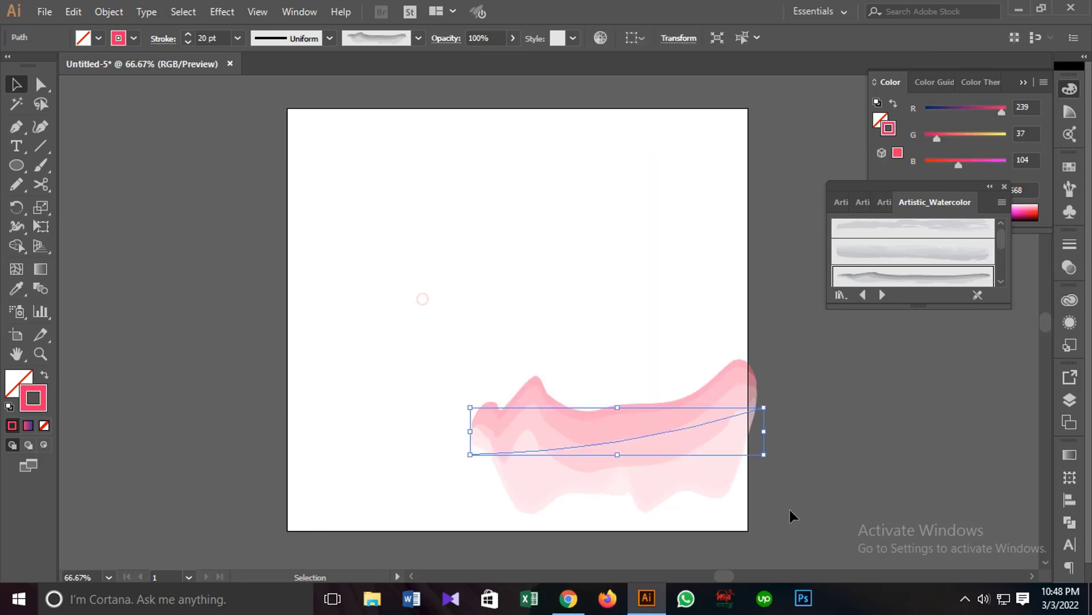
{"action": "key", "text": "Delete"}
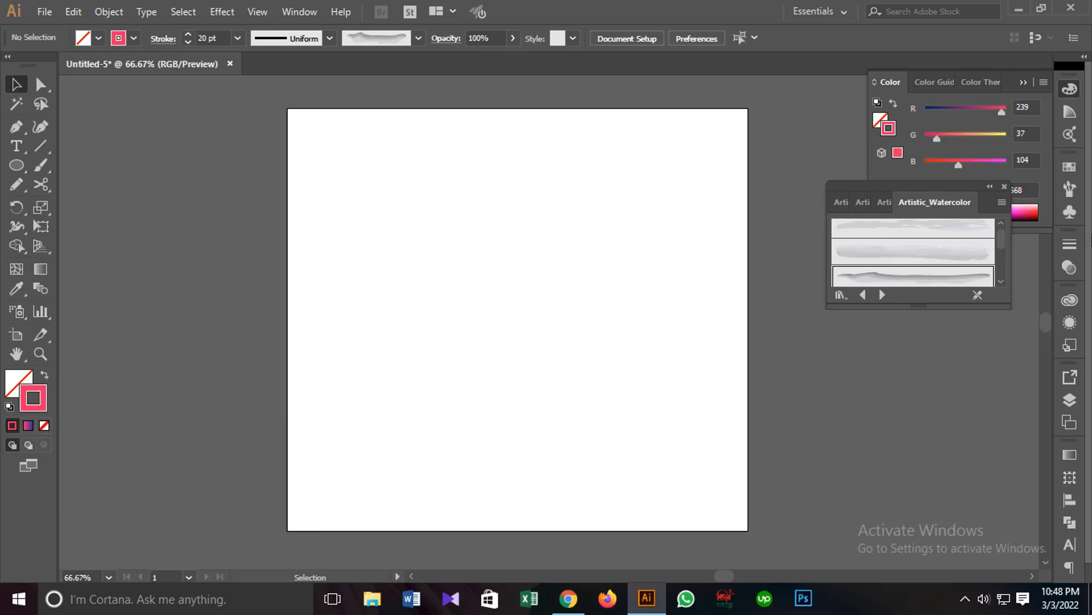
{"action": "left_click", "coordinate": [1005, 186]}
Examine the dialog for saving the document's brushes as a library, and close it without saving
{"action": "left_click", "coordinate": [1070, 211]}
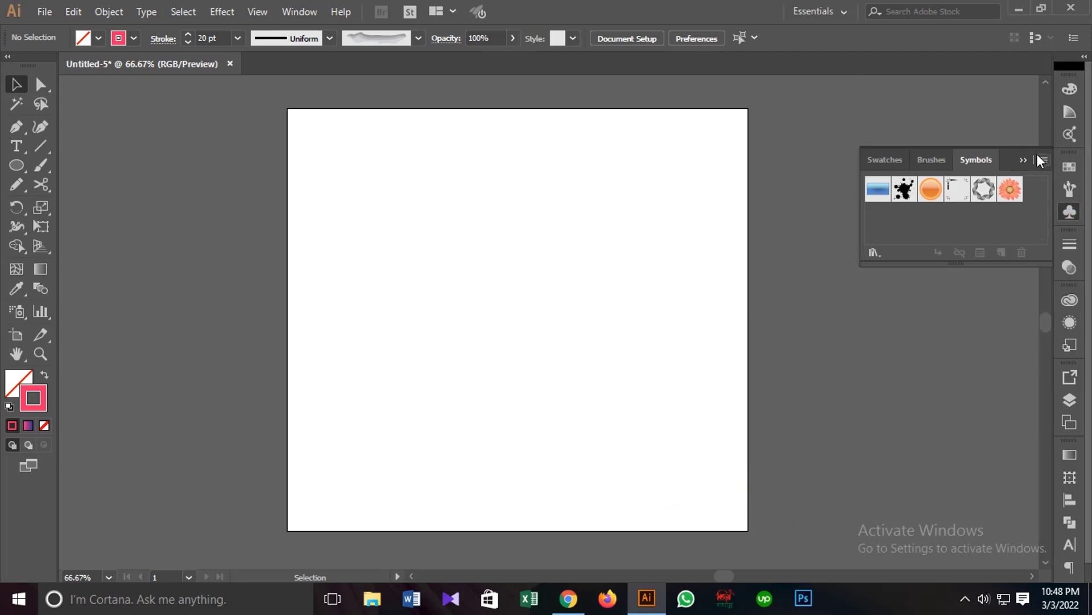
{"action": "left_click", "coordinate": [1025, 159]}
{"action": "left_click", "coordinate": [1068, 189]}
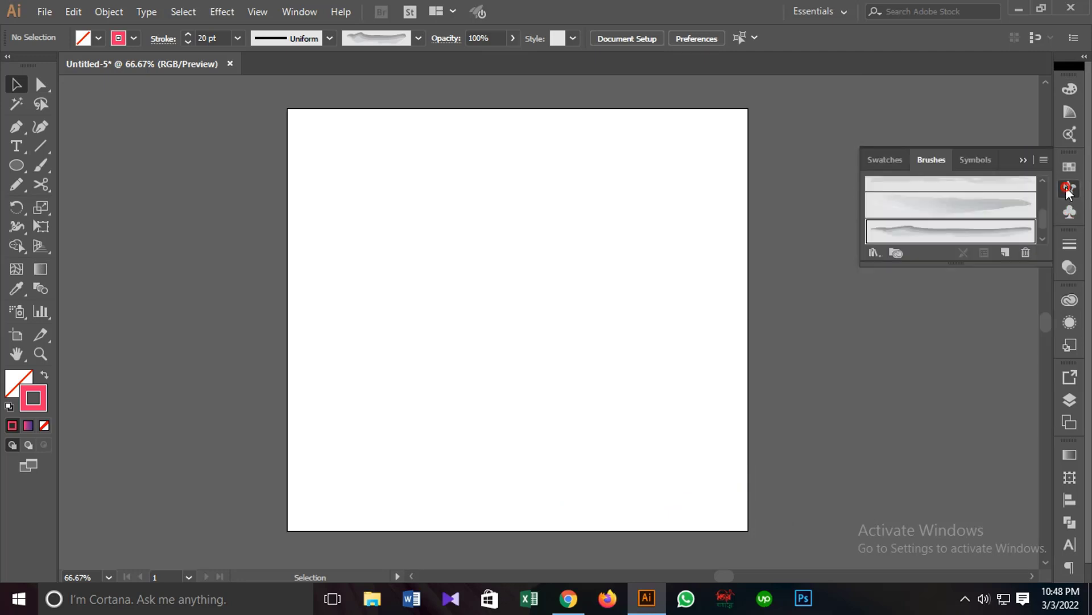
{"action": "left_click", "coordinate": [1043, 159]}
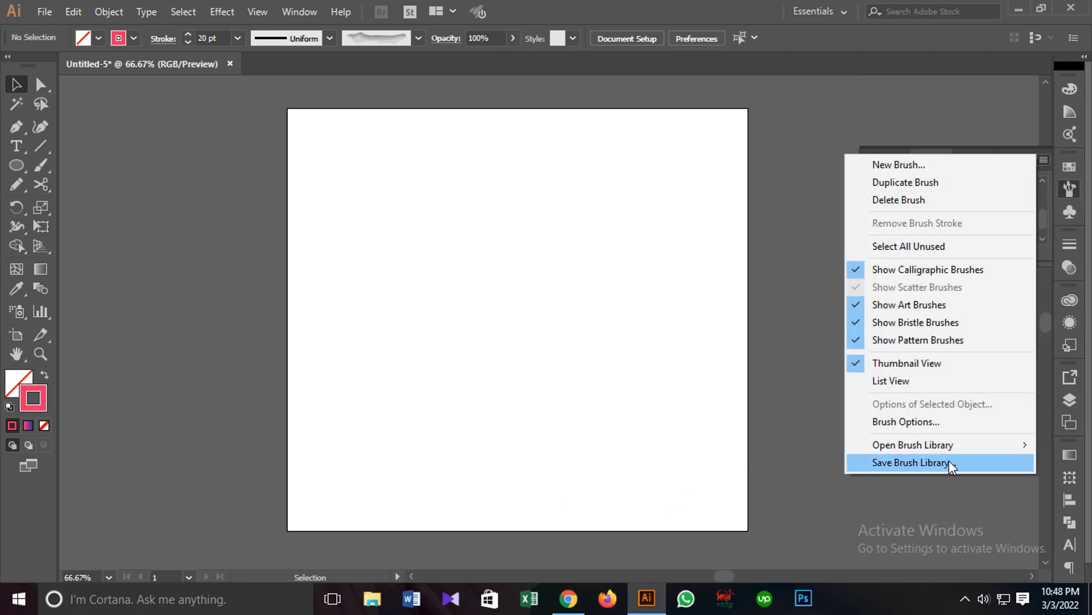
{"action": "left_click", "coordinate": [949, 462]}
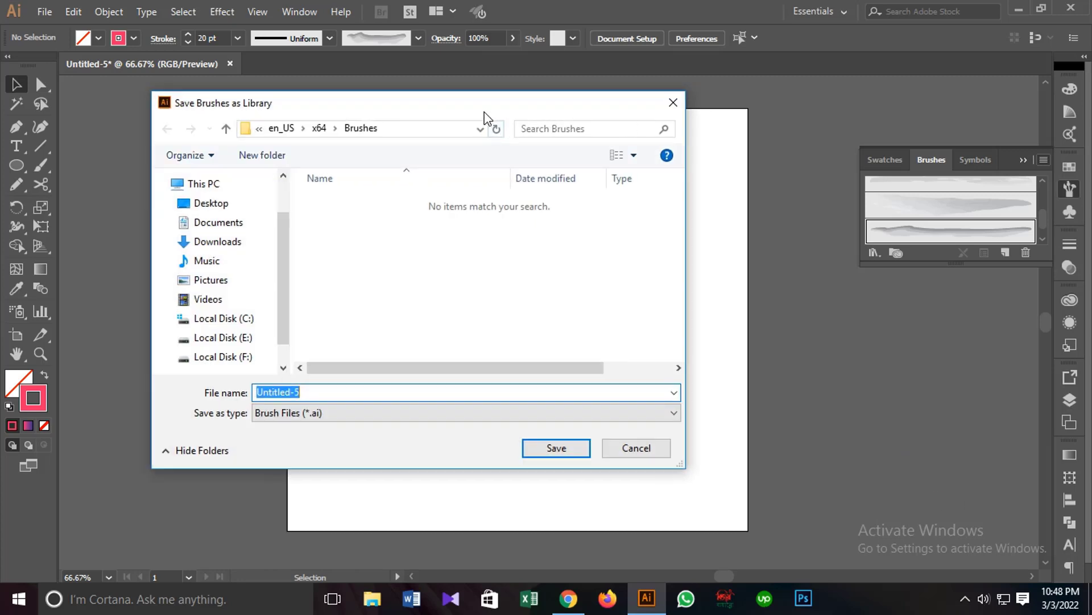
{"action": "mouse_move", "coordinate": [484, 112]}
{"action": "left_mouse_down"}
{"action": "mouse_move", "coordinate": [609, 114]}
{"action": "mouse_move", "coordinate": [574, 106]}
{"action": "left_mouse_up"}
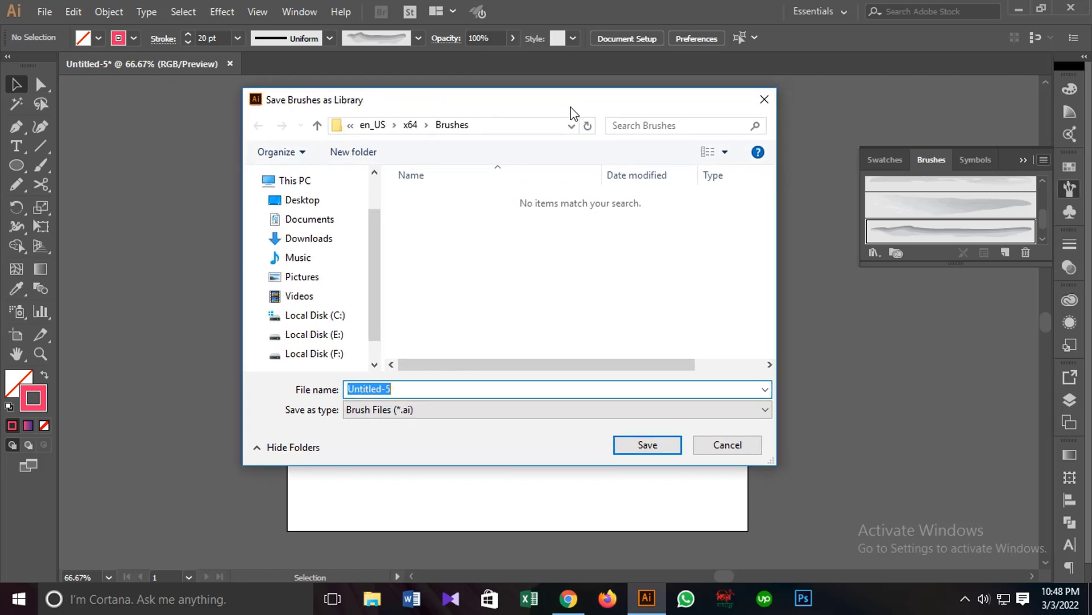
{"action": "scroll", "coordinate": [380, 231], "scroll_direction": "up", "scroll_amount": 1}
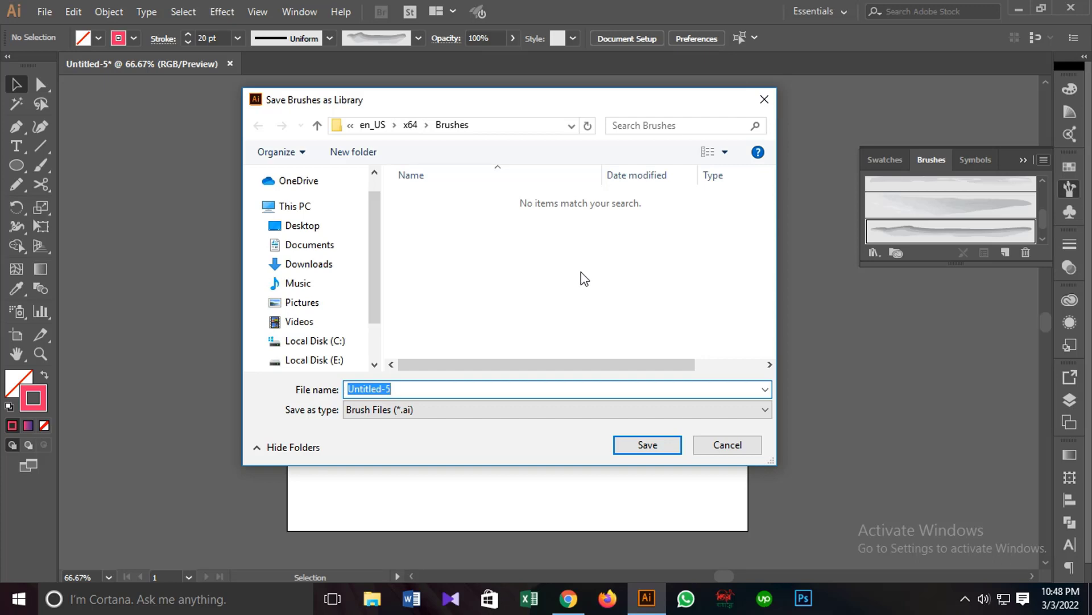
{"action": "left_click", "coordinate": [763, 99]}
Draw a closed pointed leaf outline about 1.03 by 1.93 in with the Pen tool in the artboard's upper middle
{"action": "key", "text": "ctrl+1"}
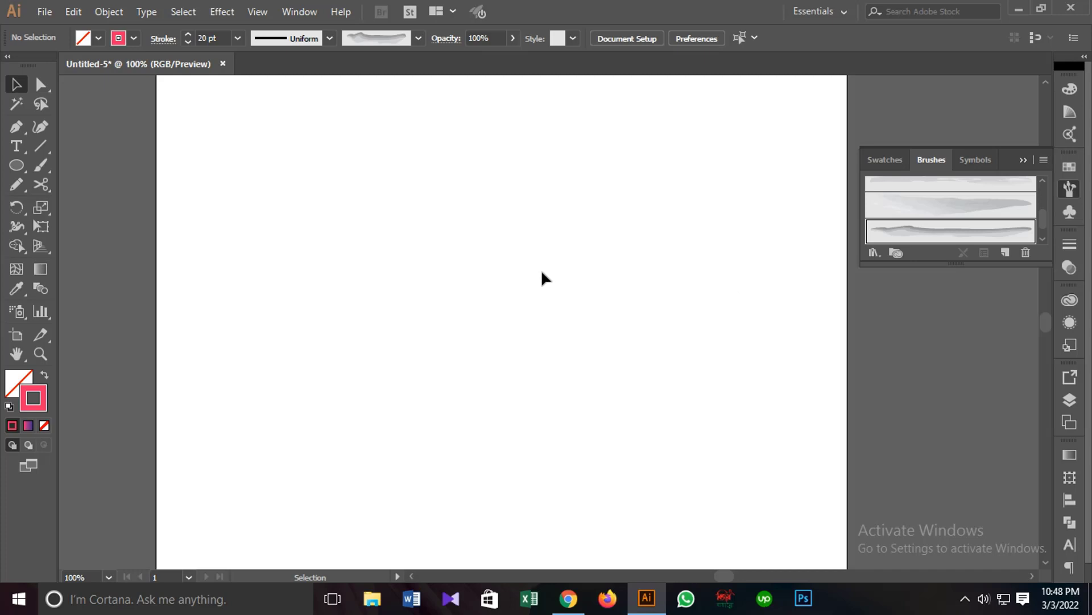
{"action": "key", "text": "ctrl+minus"}
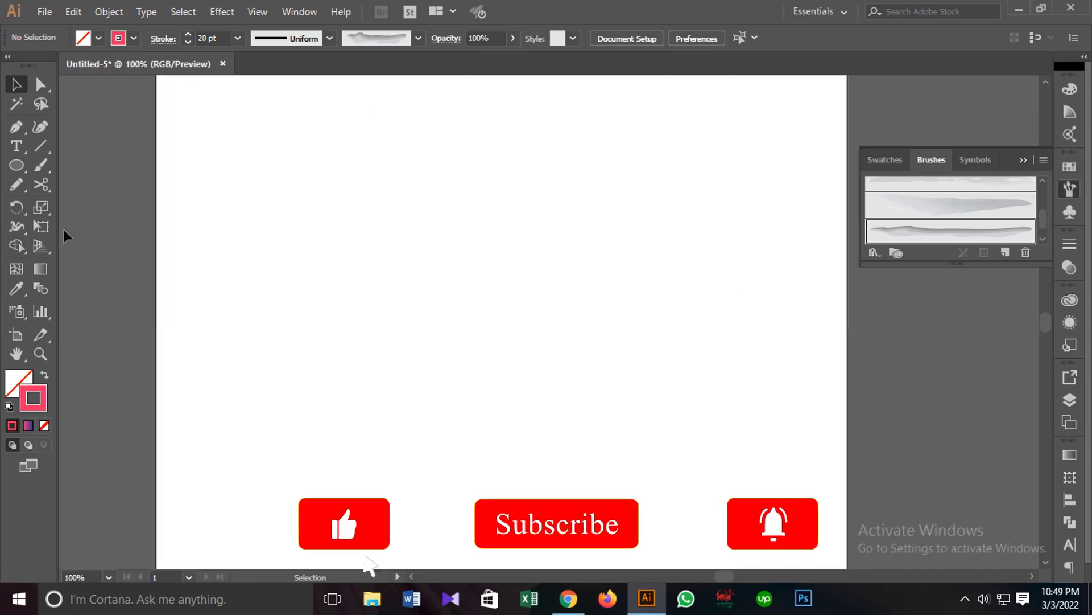
{"action": "left_click", "coordinate": [16, 166]}
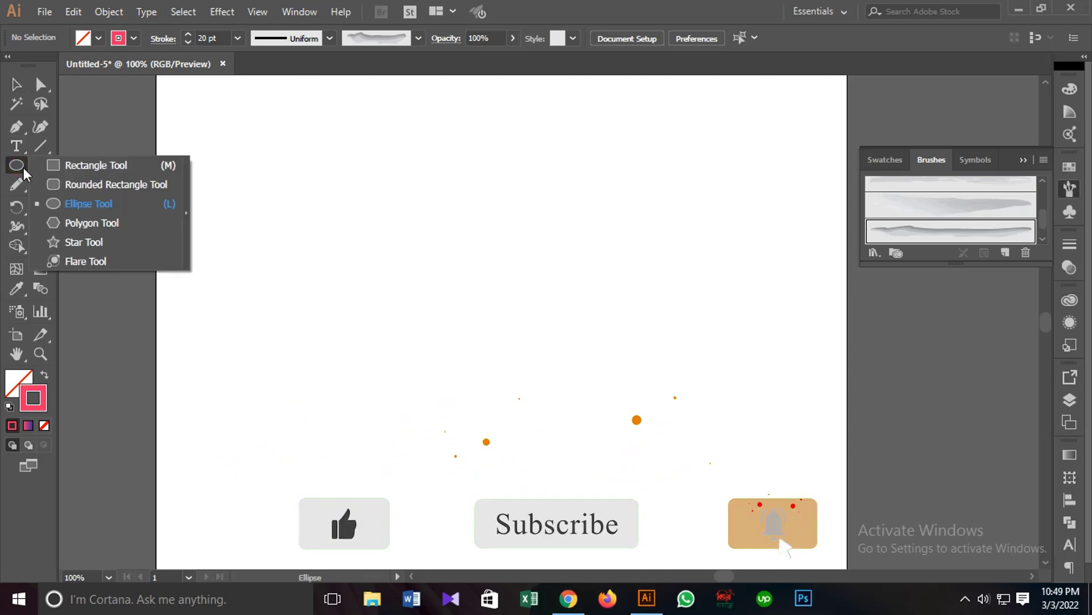
{"action": "left_click", "coordinate": [14, 125]}
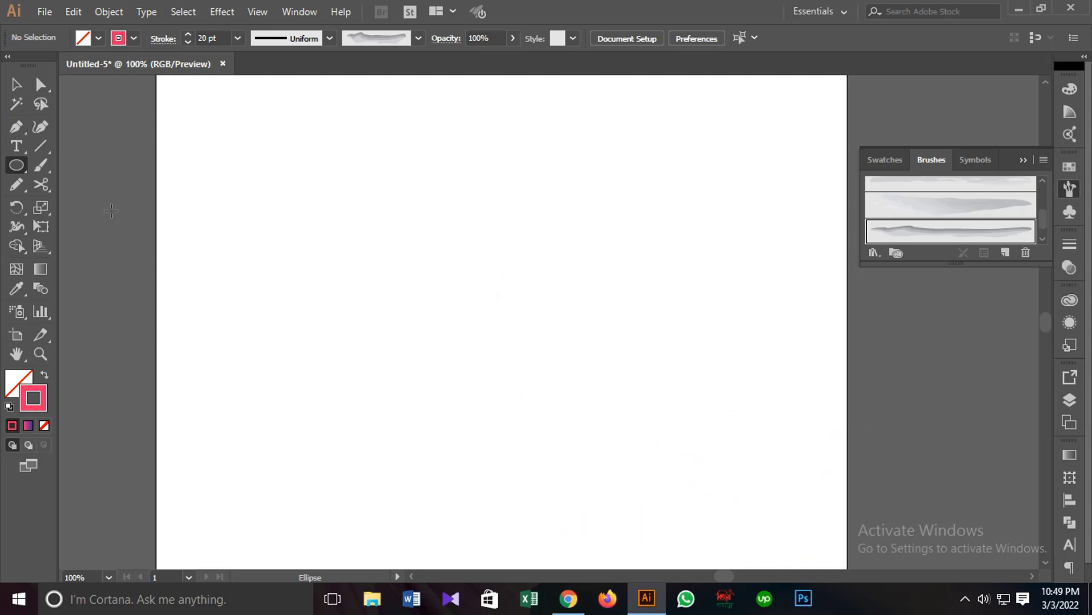
{"action": "left_click_drag", "start_coordinate": [18, 128], "coordinate": [89, 128]}
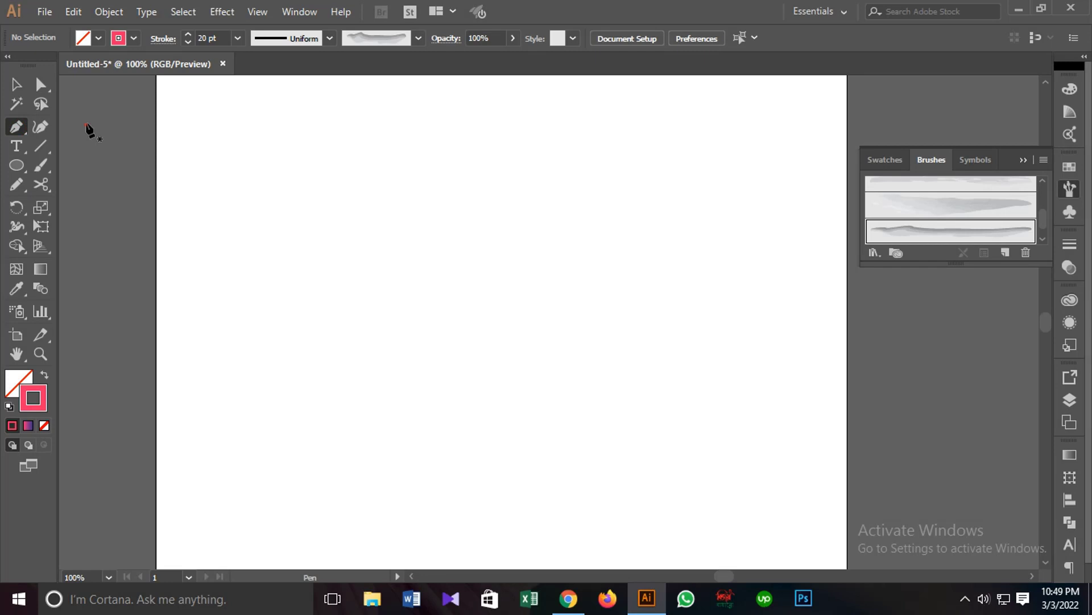
{"action": "left_click", "coordinate": [475, 143]}
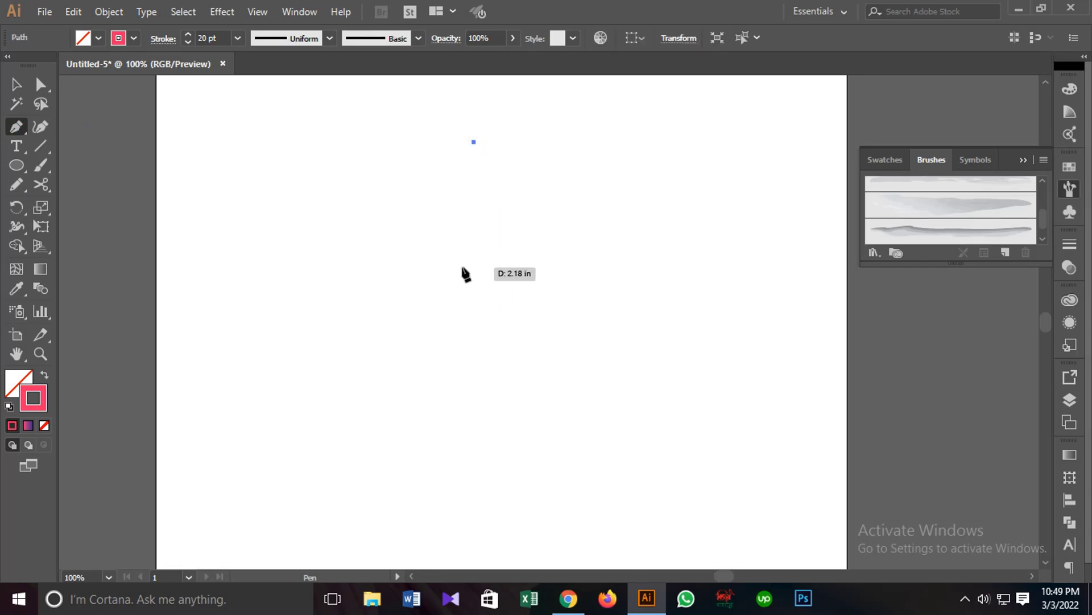
{"action": "left_click_drag", "start_coordinate": [475, 253], "coordinate": [541, 295]}
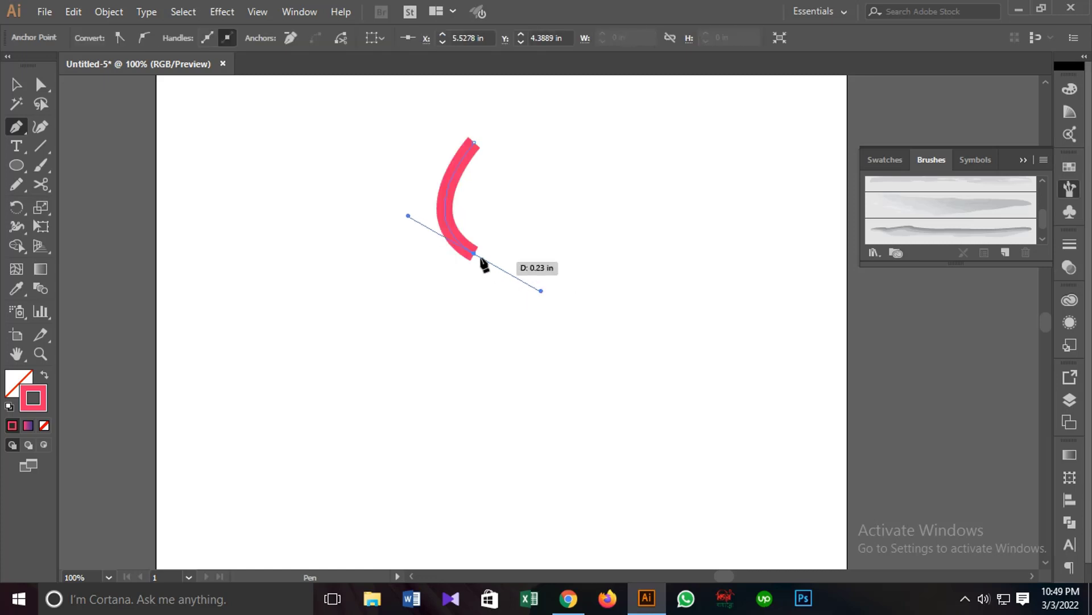
{"action": "left_click", "coordinate": [476, 255]}
{"action": "mouse_move", "coordinate": [472, 147]}
{"action": "left_mouse_down"}
{"action": "mouse_move", "coordinate": [439, 91]}
{"action": "mouse_move", "coordinate": [413, 102]}
{"action": "mouse_move", "coordinate": [408, 177]}
{"action": "left_mouse_up"}
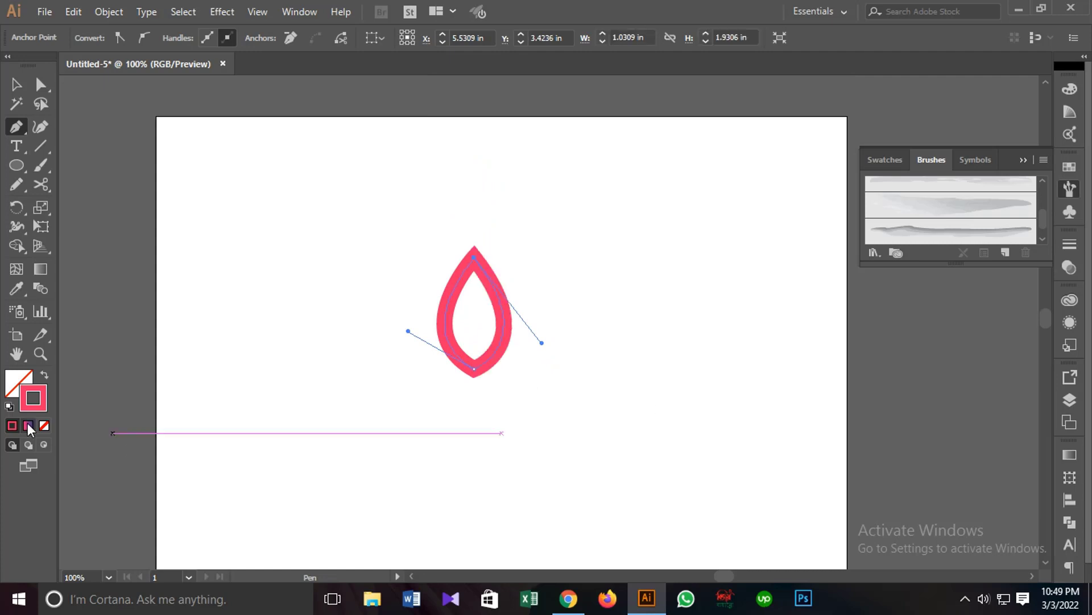
Swap the leaf's stroke and fill so only the fill is colored, and set the fill to bright green 08F423
{"action": "left_click", "coordinate": [46, 377]}
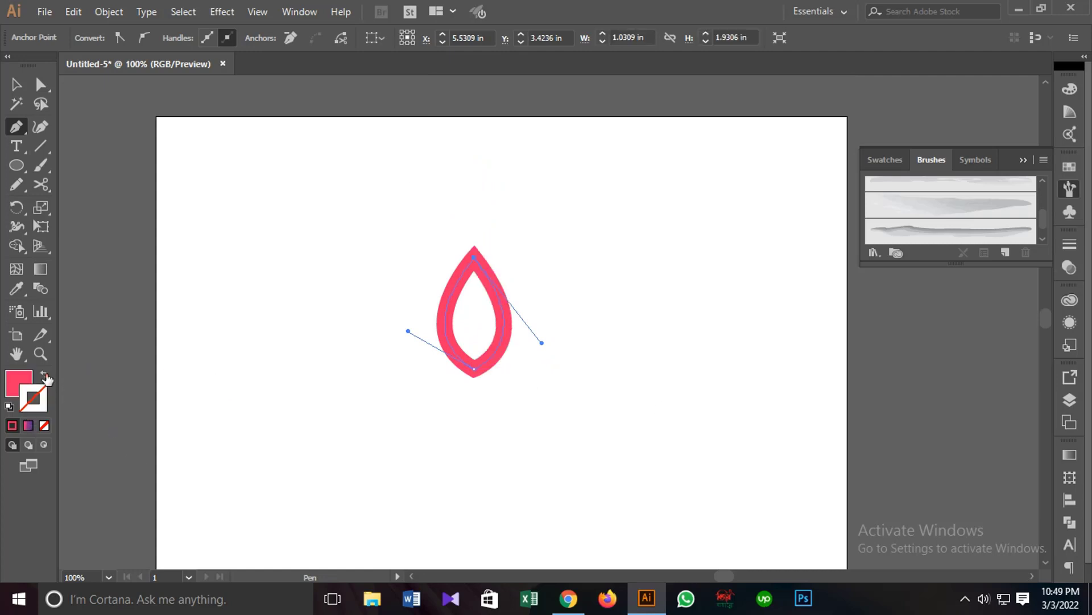
{"action": "double_click", "coordinate": [18, 384]}
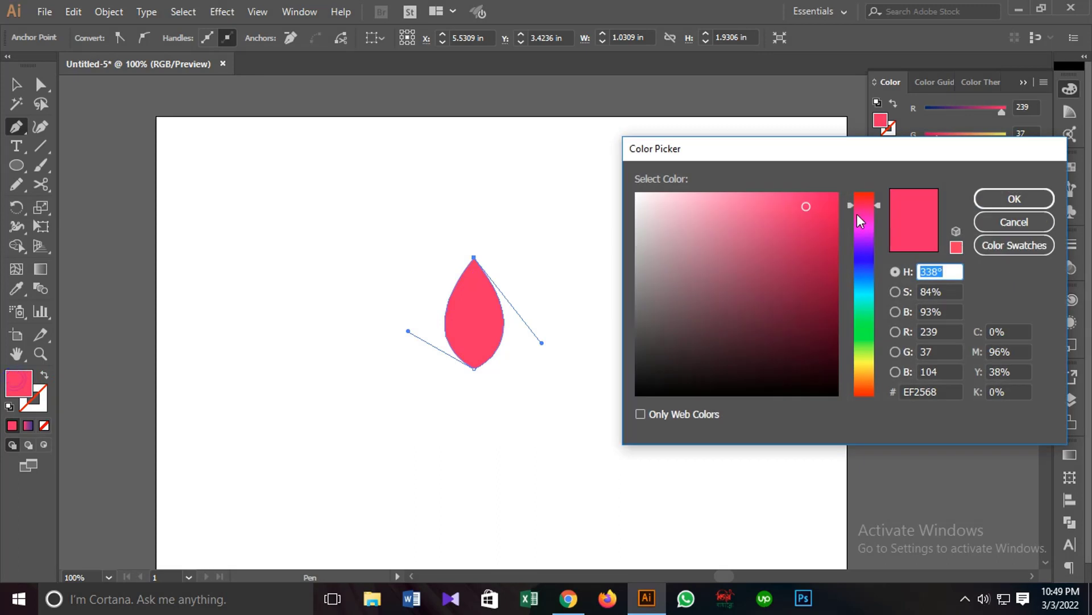
{"action": "left_click", "coordinate": [864, 309]}
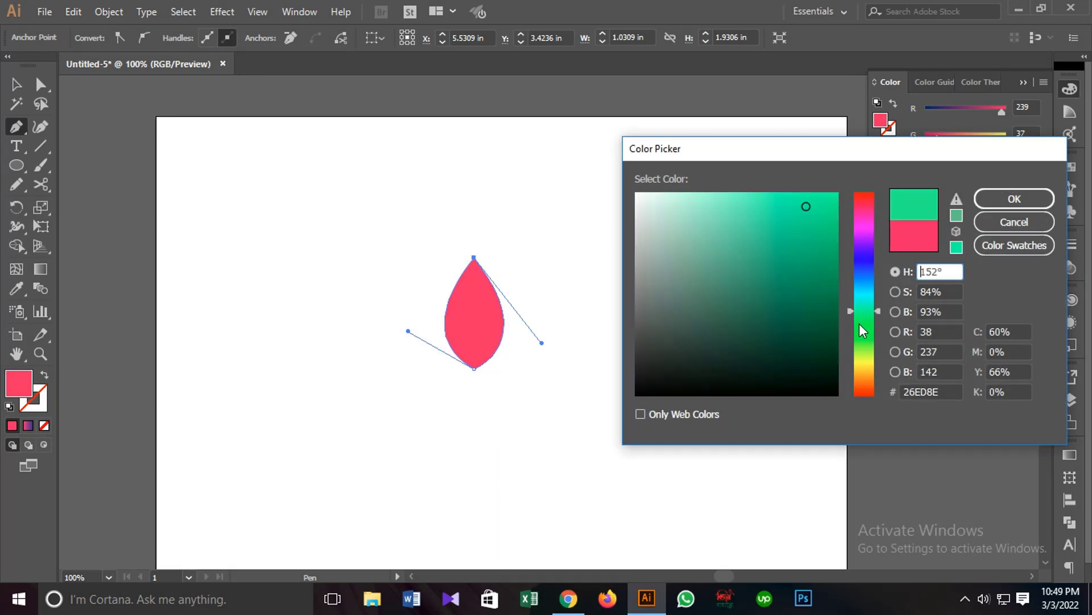
{"action": "left_click", "coordinate": [854, 323]}
{"action": "left_click", "coordinate": [833, 200]}
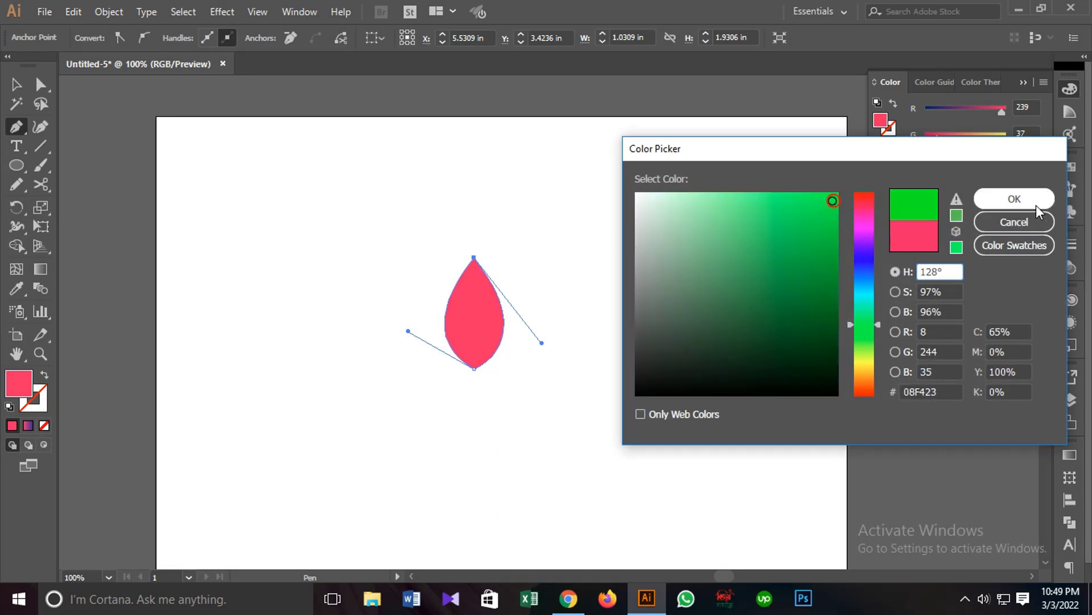
{"action": "left_click", "coordinate": [1014, 199]}
Move the green leaf to the upper left area of the artboard and make it slightly narrower
{"action": "left_click", "coordinate": [16, 84]}
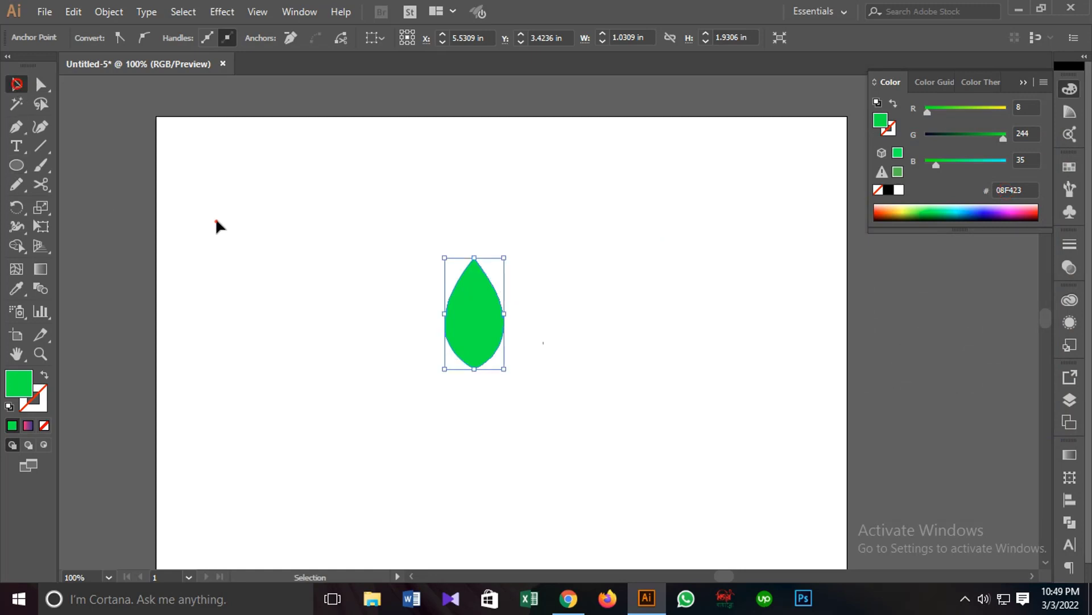
{"action": "left_click_drag", "start_coordinate": [480, 346], "coordinate": [322, 250]}
{"action": "left_click", "coordinate": [378, 263]}
{"action": "left_click", "coordinate": [301, 263]}
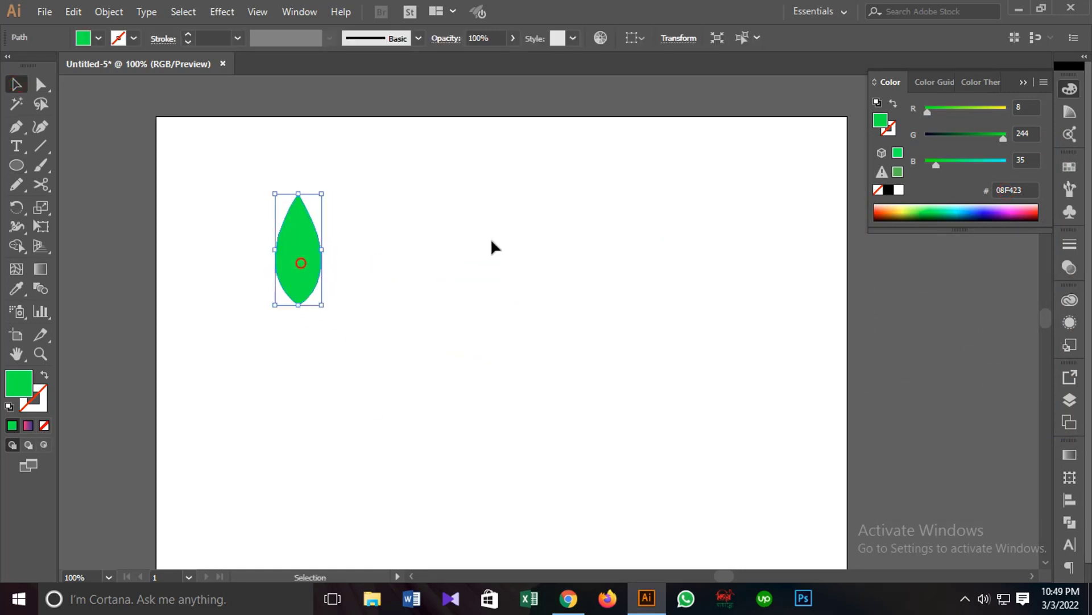
{"action": "left_click", "coordinate": [335, 187]}
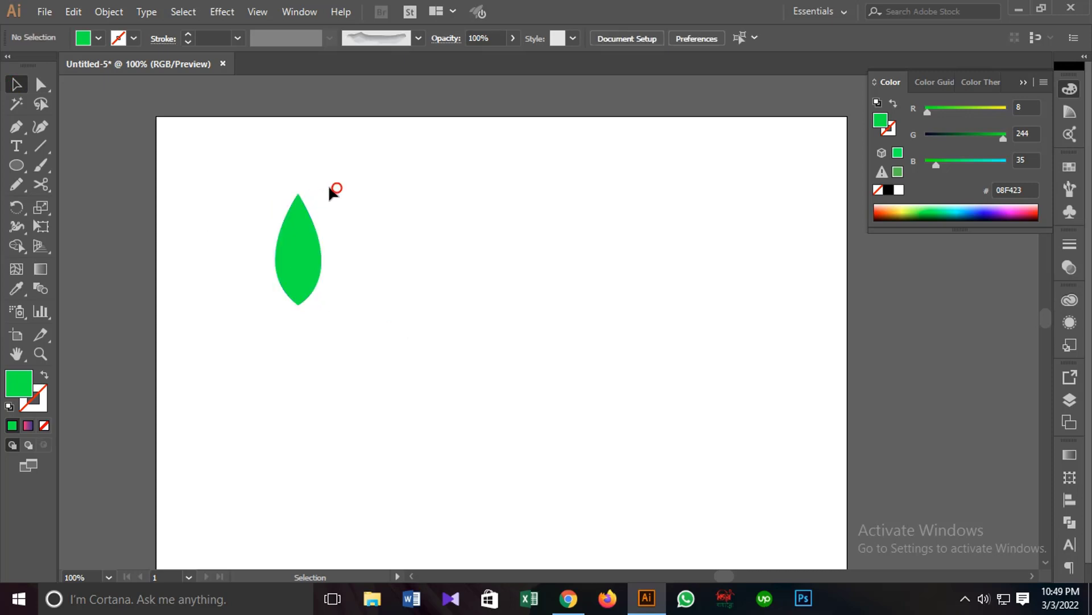
Rotate the green leaf clockwise so its tip leans toward the upper right
{"action": "left_click", "coordinate": [298, 222]}
{"action": "left_click_drag", "start_coordinate": [330, 187], "coordinate": [360, 214]}
{"action": "left_click", "coordinate": [353, 308]}
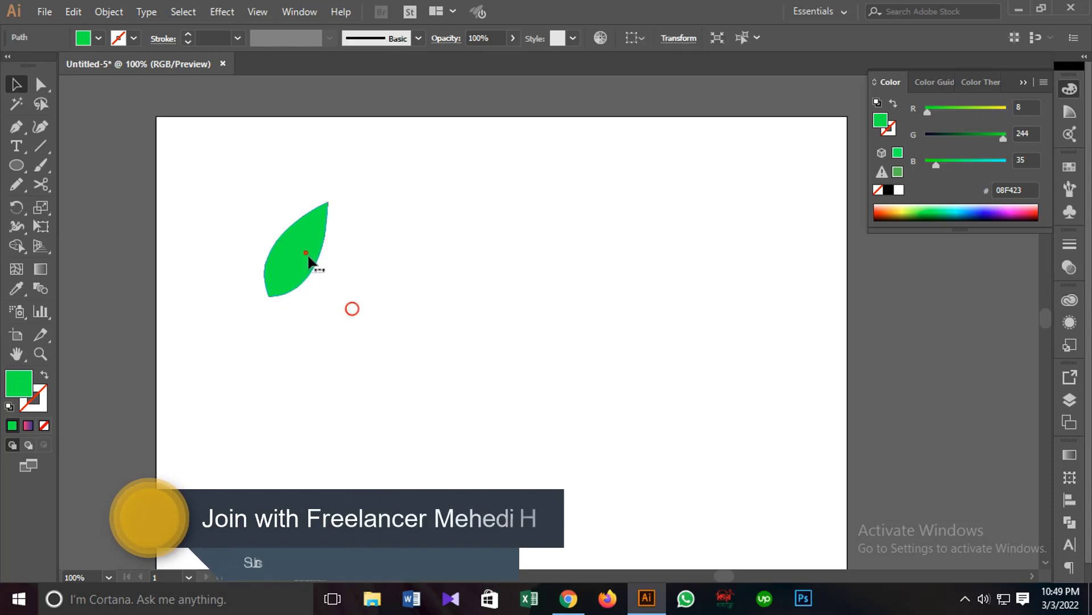
Duplicate the tilted leaf straight across to the artboard's right side and scale the copy to about half size
{"action": "left_click_drag", "start_coordinate": [297, 256], "coordinate": [723, 305]}
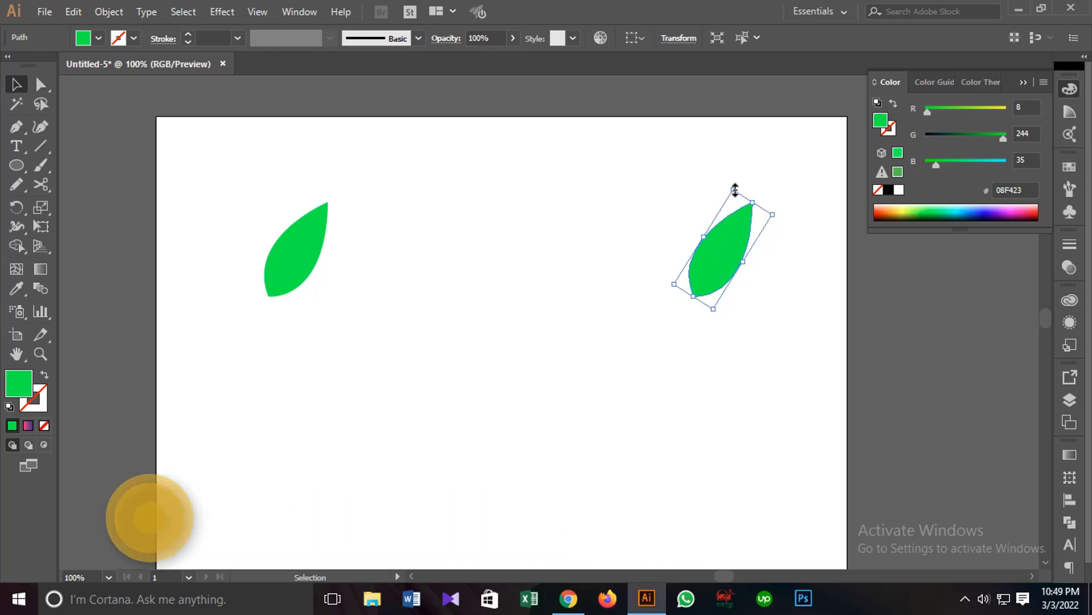
{"action": "left_click_drag", "start_coordinate": [732, 188], "coordinate": [728, 221]}
{"action": "left_click", "coordinate": [573, 268]}
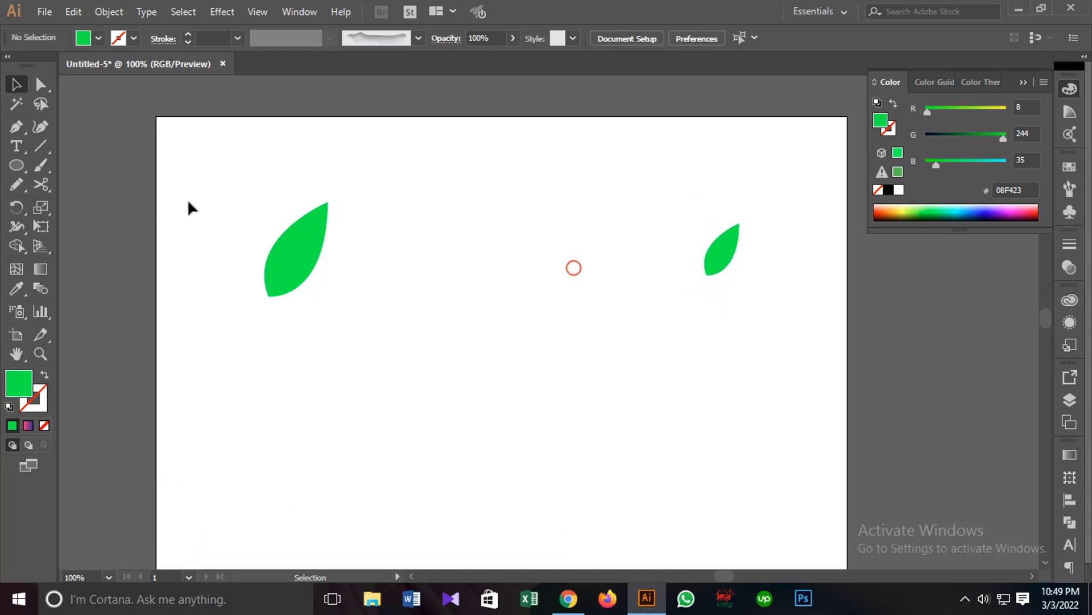
Scale both leaves down together toward their common center and align their bottom edges
{"action": "left_click_drag", "start_coordinate": [205, 194], "coordinate": [822, 297]}
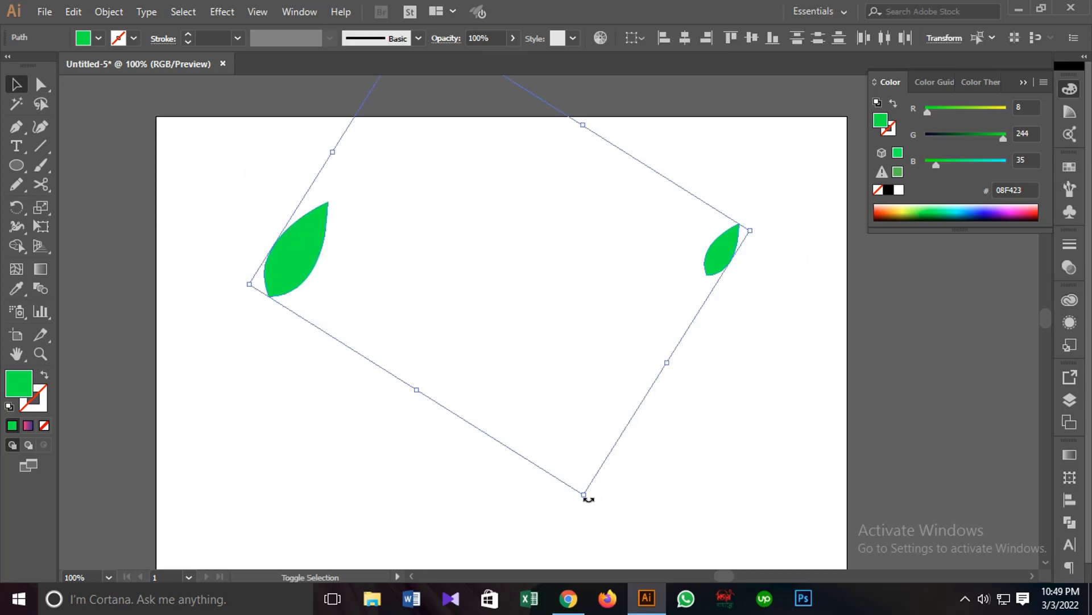
{"action": "left_click_drag", "start_coordinate": [583, 495], "coordinate": [566, 436]}
{"action": "left_click", "coordinate": [399, 440]}
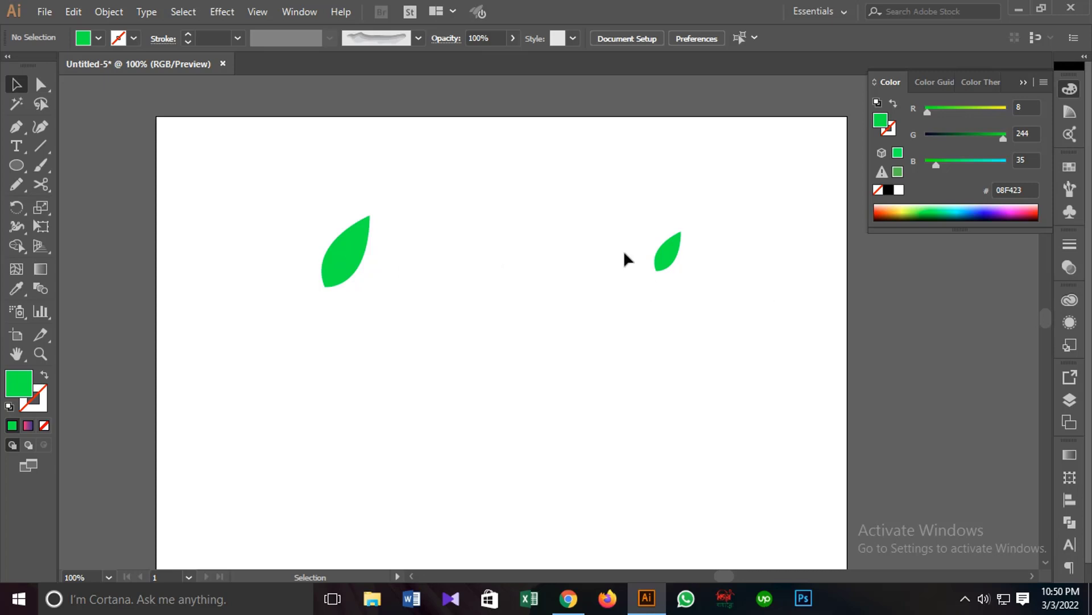
{"action": "left_click_drag", "start_coordinate": [229, 174], "coordinate": [802, 257]}
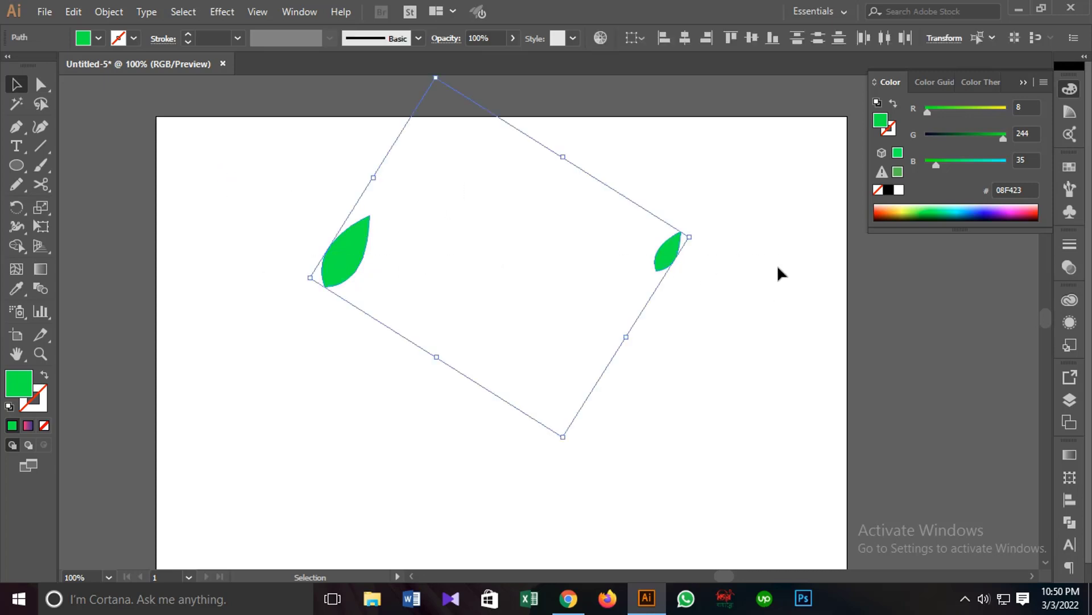
{"action": "left_click", "coordinate": [773, 37]}
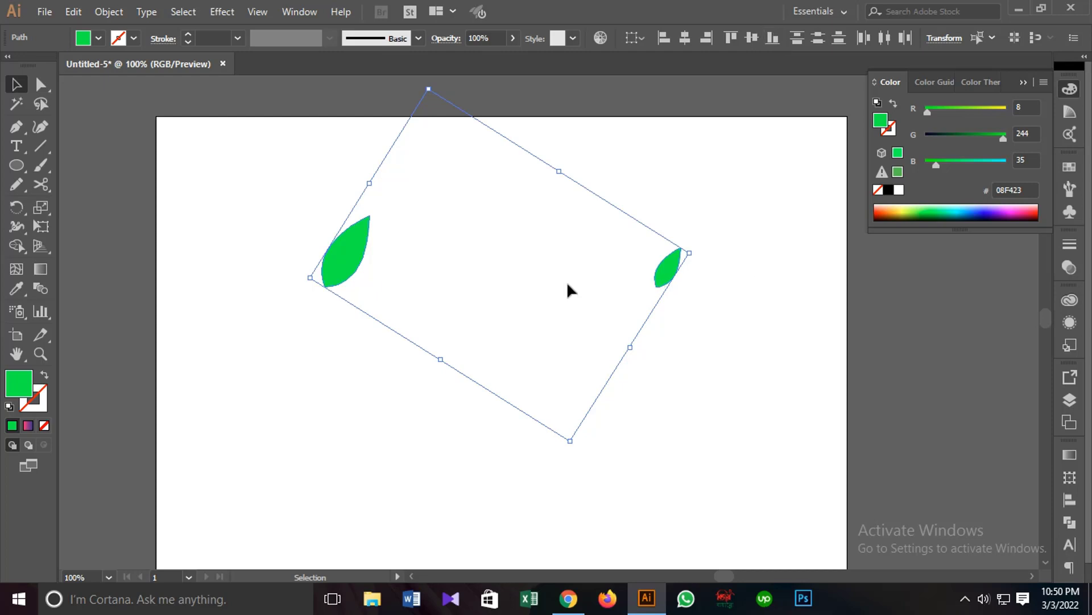
{"action": "left_click", "coordinate": [300, 354]}
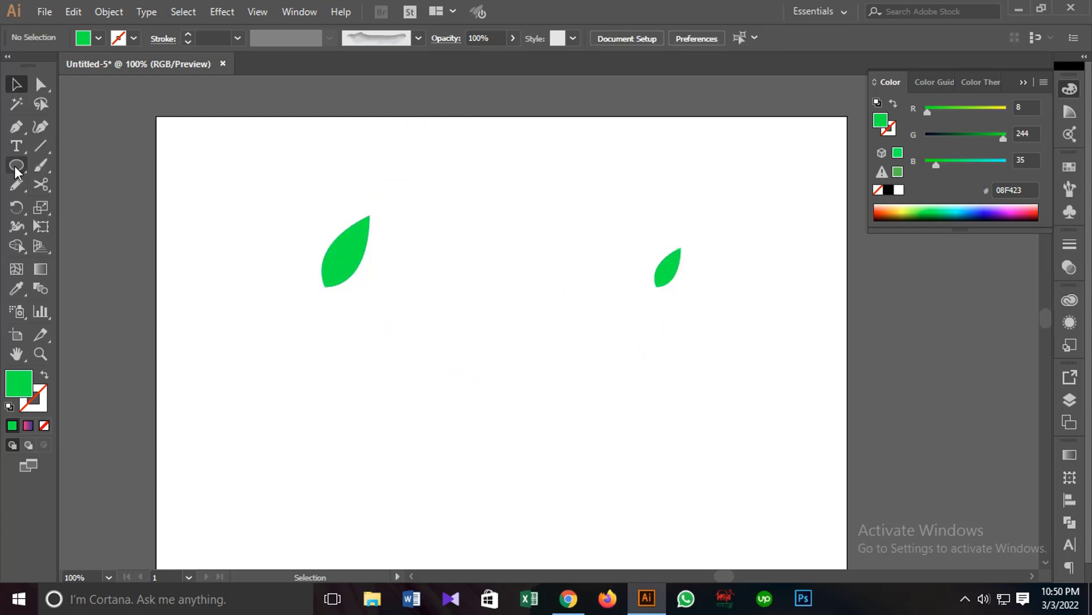
{"action": "left_click_drag", "start_coordinate": [17, 171], "coordinate": [39, 146]}
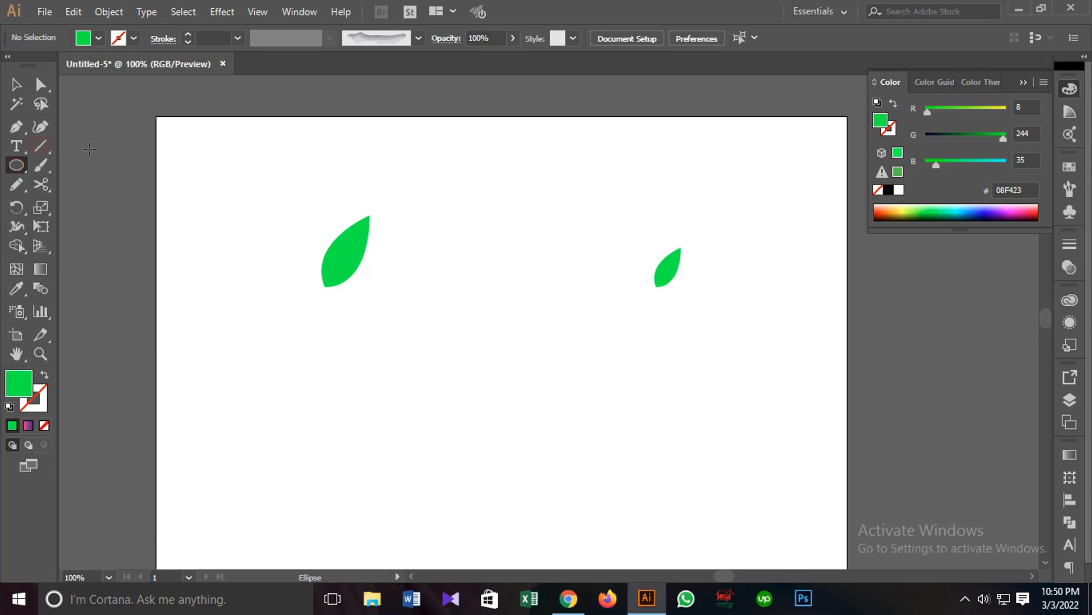
{"action": "left_click_drag", "start_coordinate": [305, 310], "coordinate": [656, 307]}
{"action": "key", "text": "ctrl+z"}
{"action": "key", "text": "ctrl+z"}
{"action": "key", "text": "ctrl+z"}
Draw a nearly horizontal line segment just below the two leaves, spanning from one to the other, with an 8 pt stroke
{"action": "left_click", "coordinate": [38, 142]}
{"action": "left_click_drag", "start_coordinate": [308, 309], "coordinate": [662, 307]}
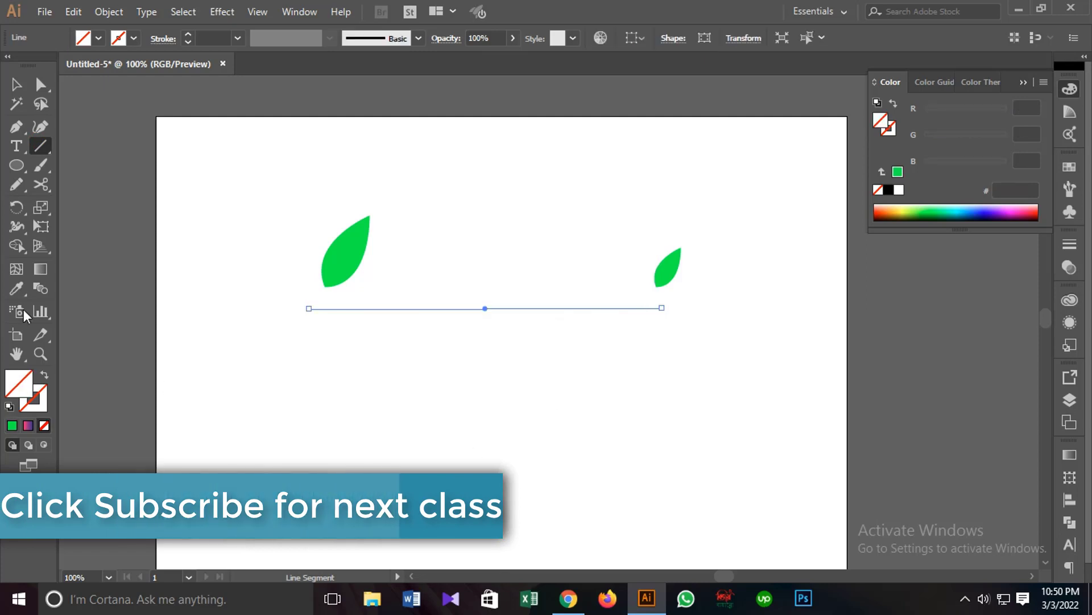
{"action": "left_click", "coordinate": [238, 38]}
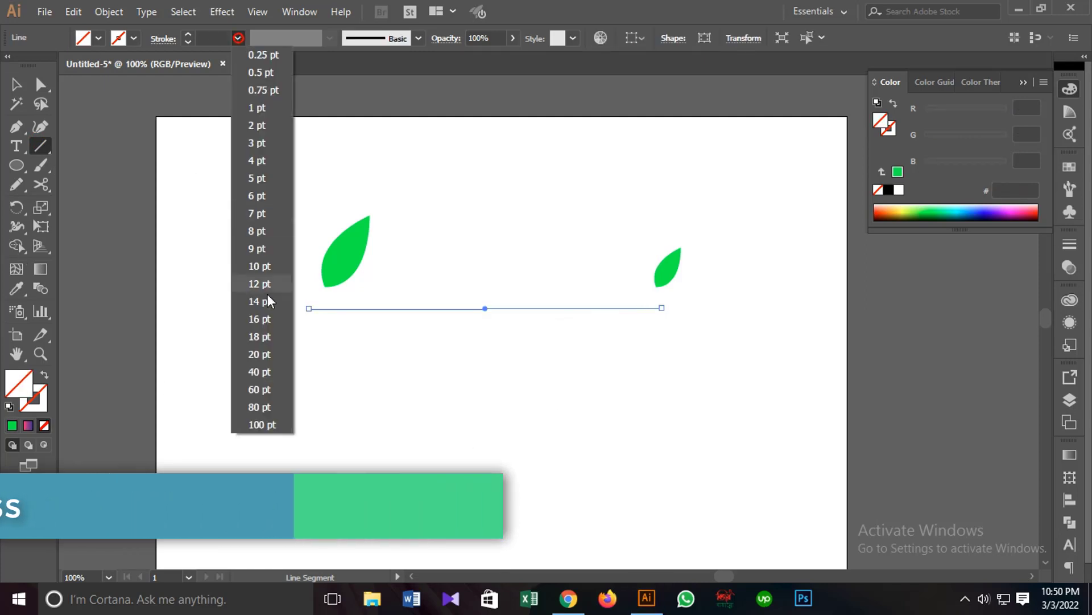
{"action": "left_click", "coordinate": [253, 231]}
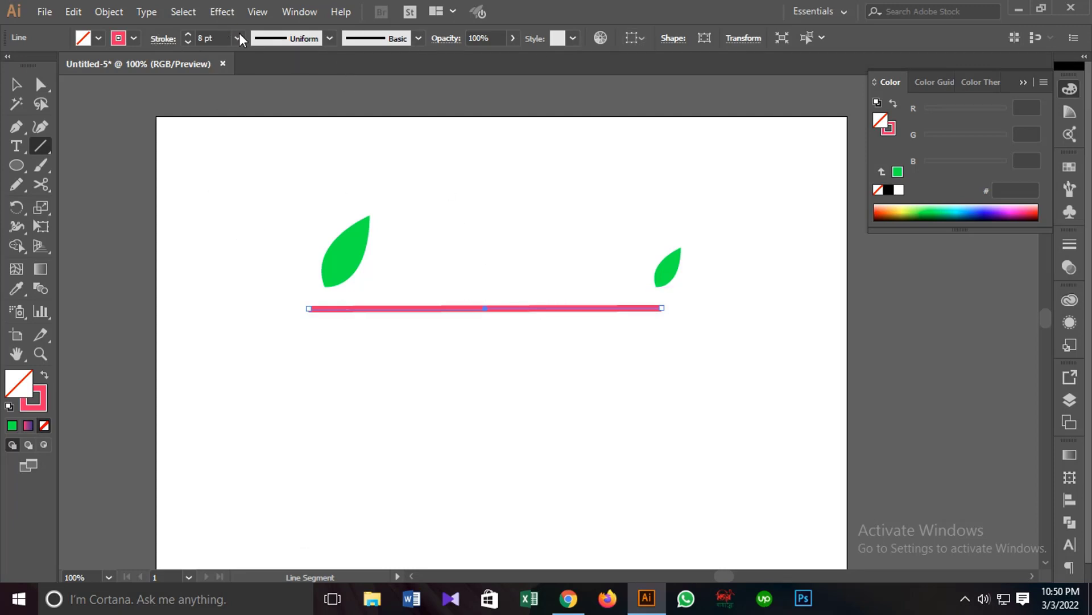
Try Width Profile 1, the wedge-shaped profile and the off-center bulging profile on the line's stroke
{"action": "left_click", "coordinate": [330, 38]}
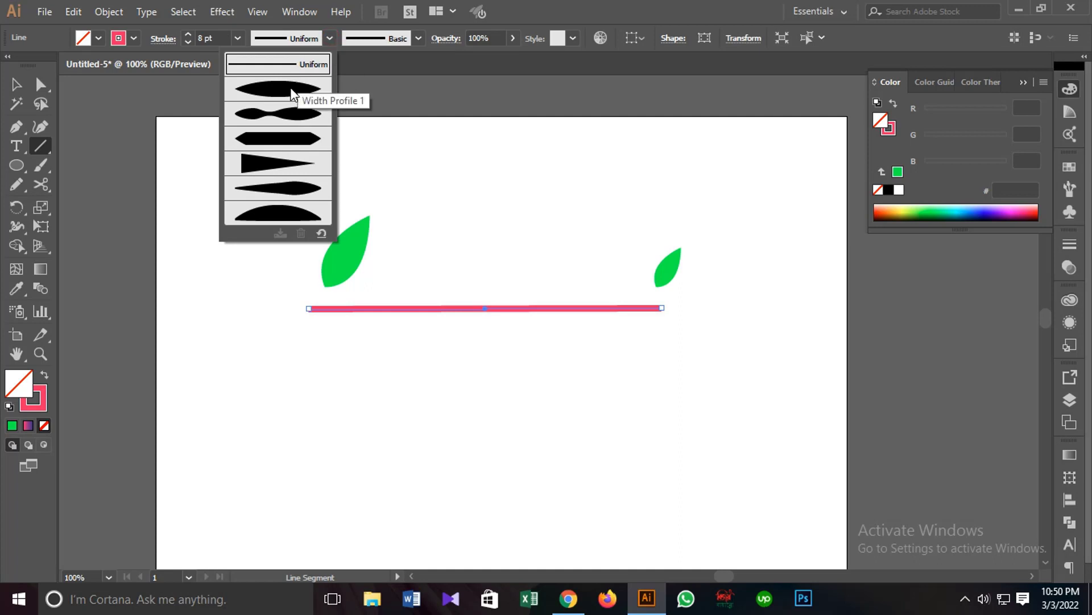
{"action": "left_click", "coordinate": [291, 90]}
{"action": "left_click", "coordinate": [330, 38]}
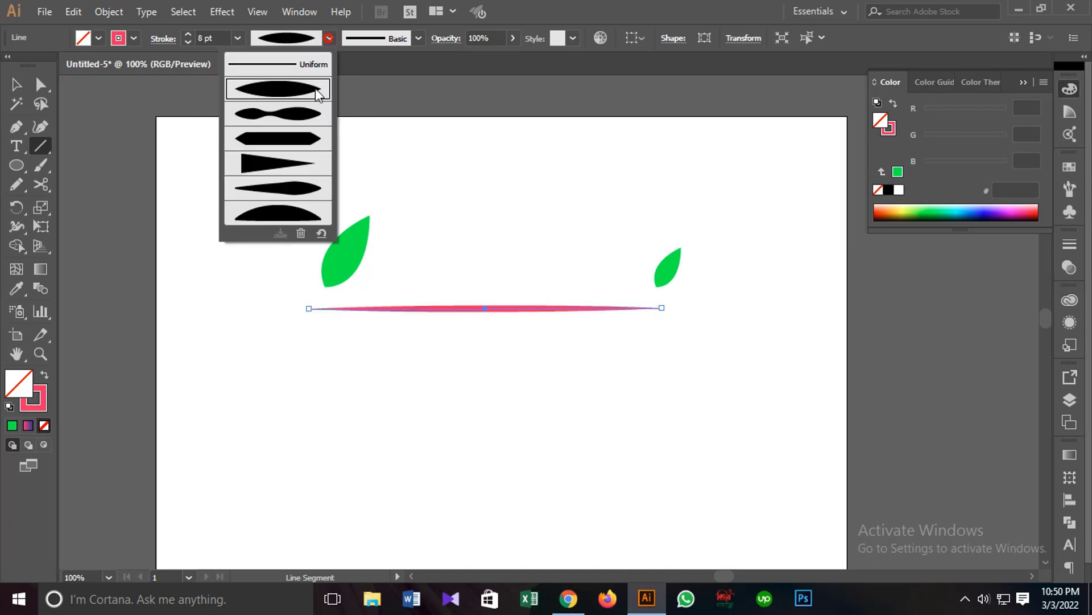
{"action": "left_click", "coordinate": [290, 156]}
{"action": "left_click", "coordinate": [333, 41]}
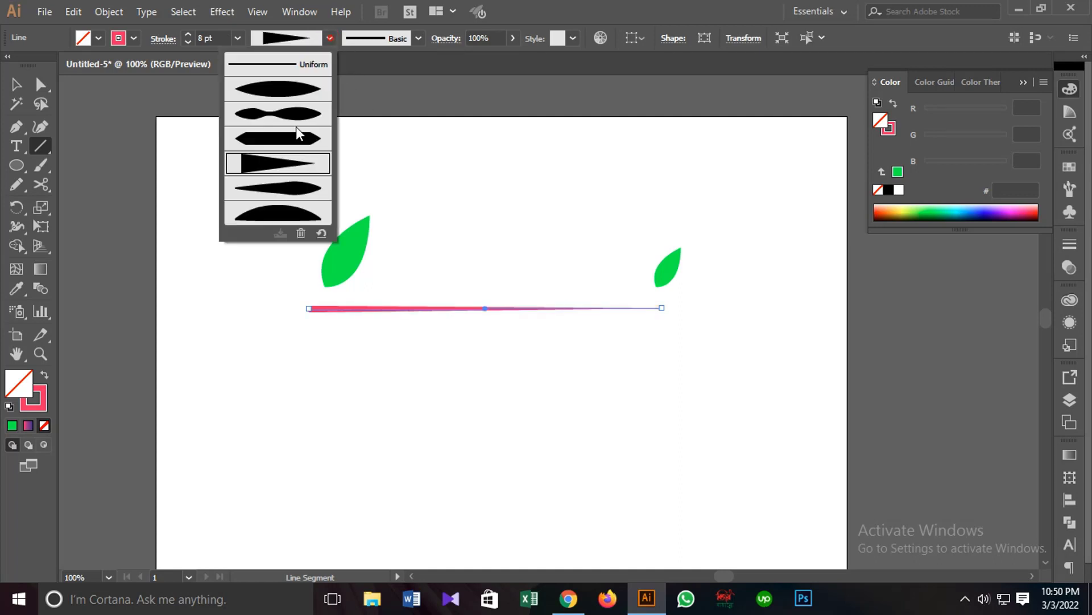
{"action": "left_click", "coordinate": [289, 184]}
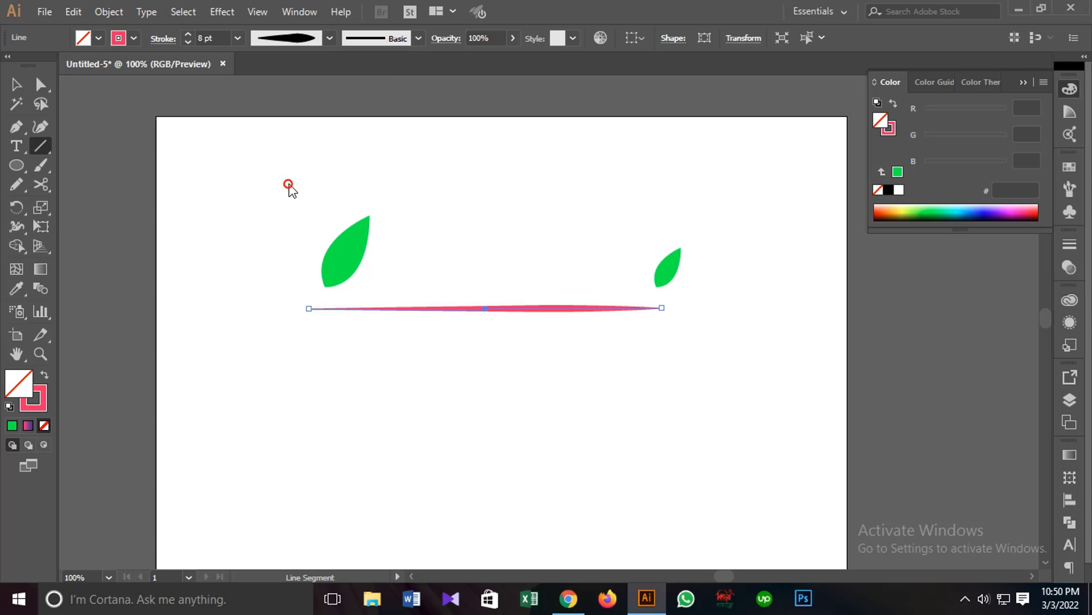
Apply the wedge-shaped width profile to the line so it tapers toward the small leaf, and deselect it
{"action": "left_click", "coordinate": [331, 38]}
{"action": "left_click", "coordinate": [268, 164]}
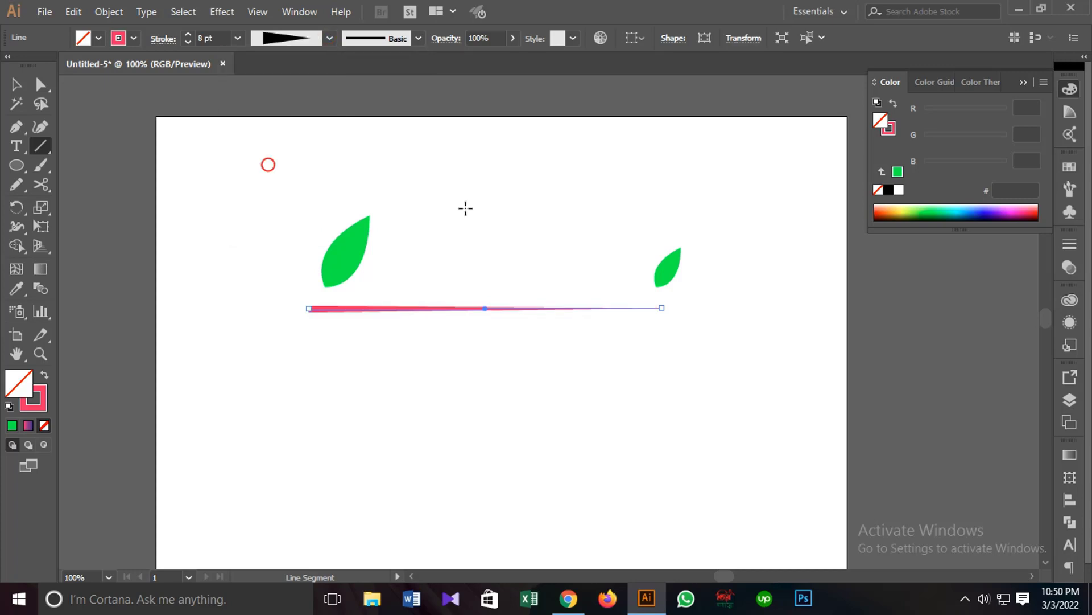
{"action": "left_click", "coordinate": [15, 83]}
{"action": "left_click", "coordinate": [137, 207]}
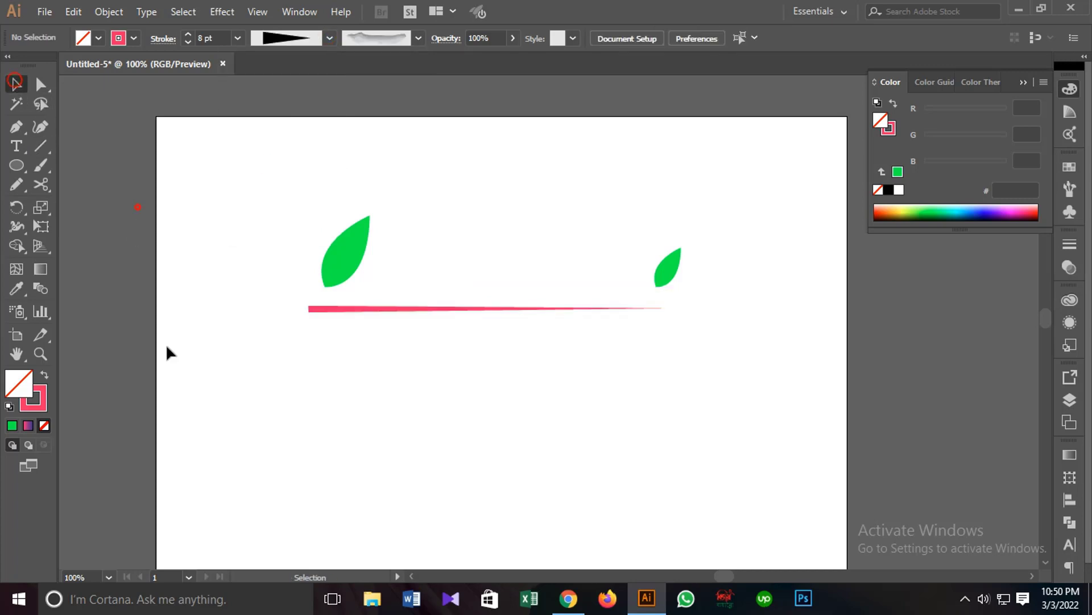
Change the tapered line's stroke color to bright green, hex 0FF21F, to match the leaves, and deselect it
{"action": "left_click", "coordinate": [329, 310]}
{"action": "double_click", "coordinate": [40, 397]}
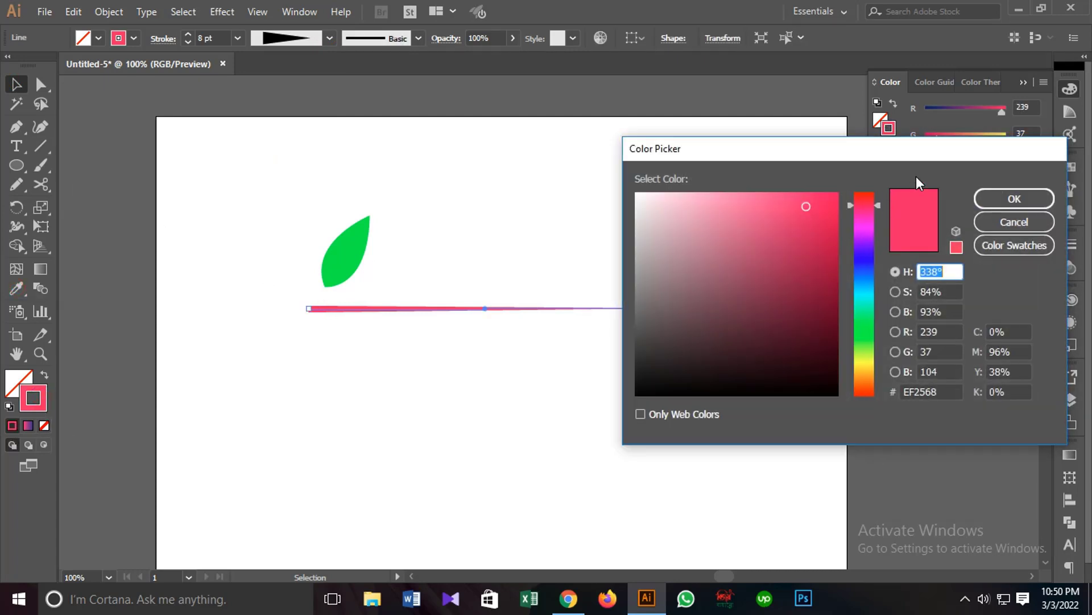
{"action": "left_click", "coordinate": [863, 326]}
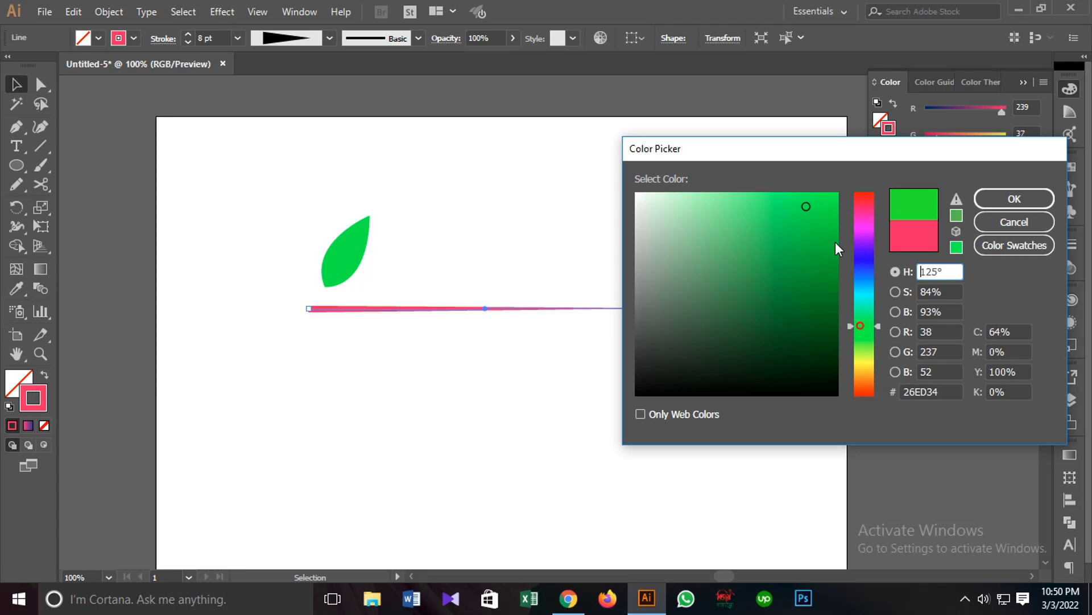
{"action": "left_click", "coordinate": [826, 201]}
{"action": "left_click", "coordinate": [1015, 199]}
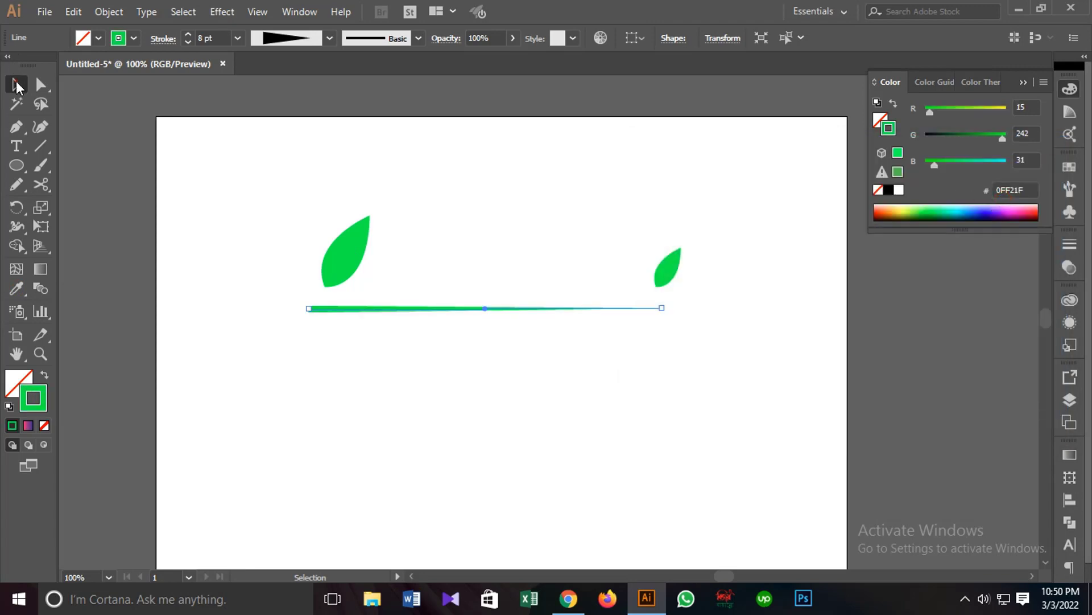
{"action": "left_click", "coordinate": [178, 163]}
Try blending the large and small leaves with 12 specified steps, and undo the blend
{"action": "key", "text": "ctrl+plus"}
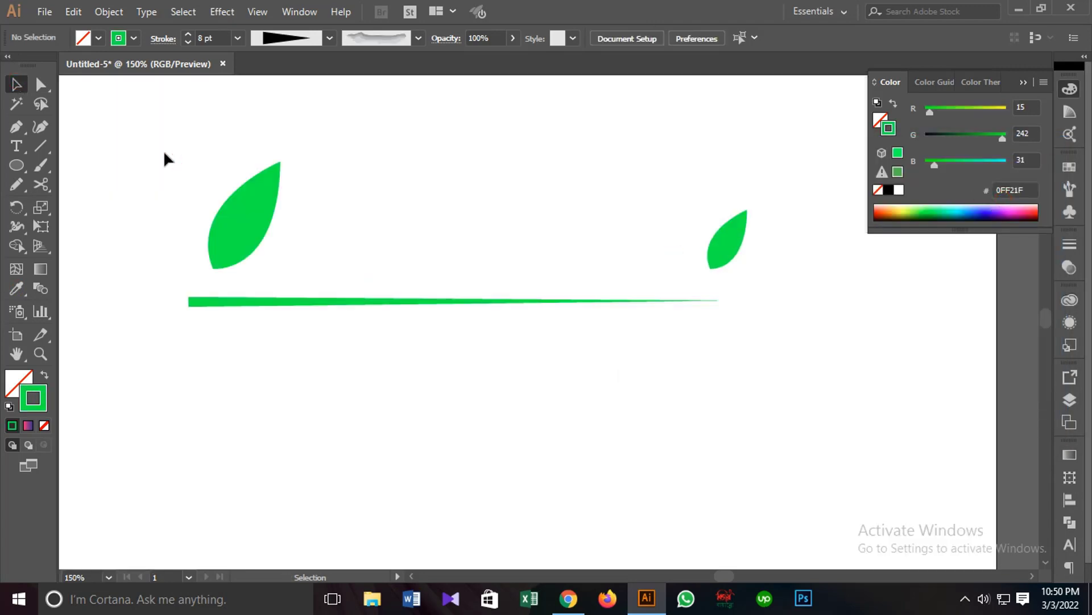
{"action": "left_click_drag", "start_coordinate": [411, 217], "coordinate": [393, 271]}
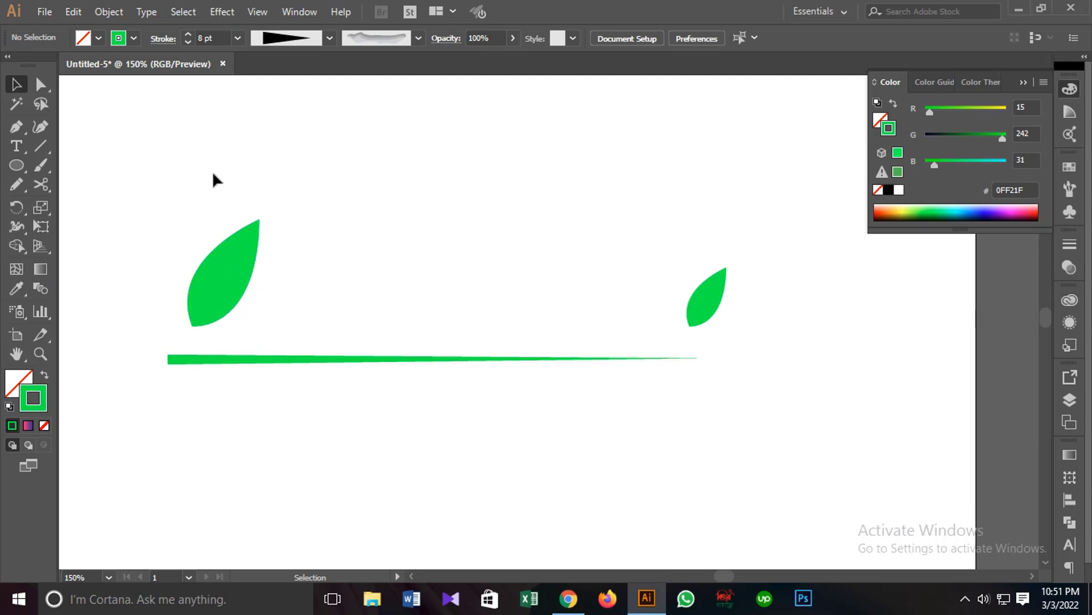
{"action": "left_click_drag", "start_coordinate": [213, 173], "coordinate": [720, 310]}
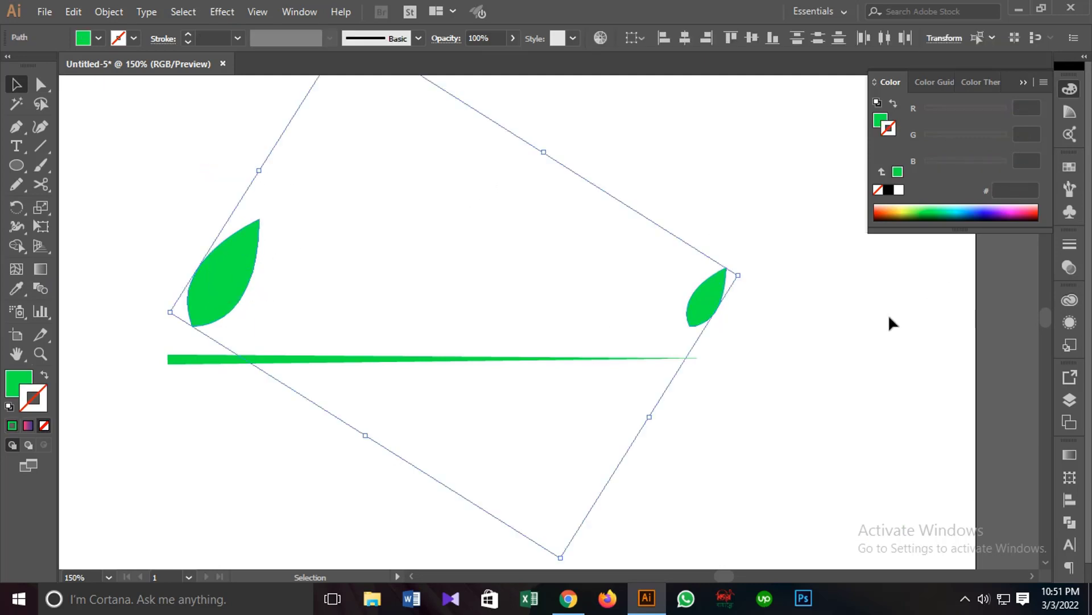
{"action": "double_click", "coordinate": [46, 288]}
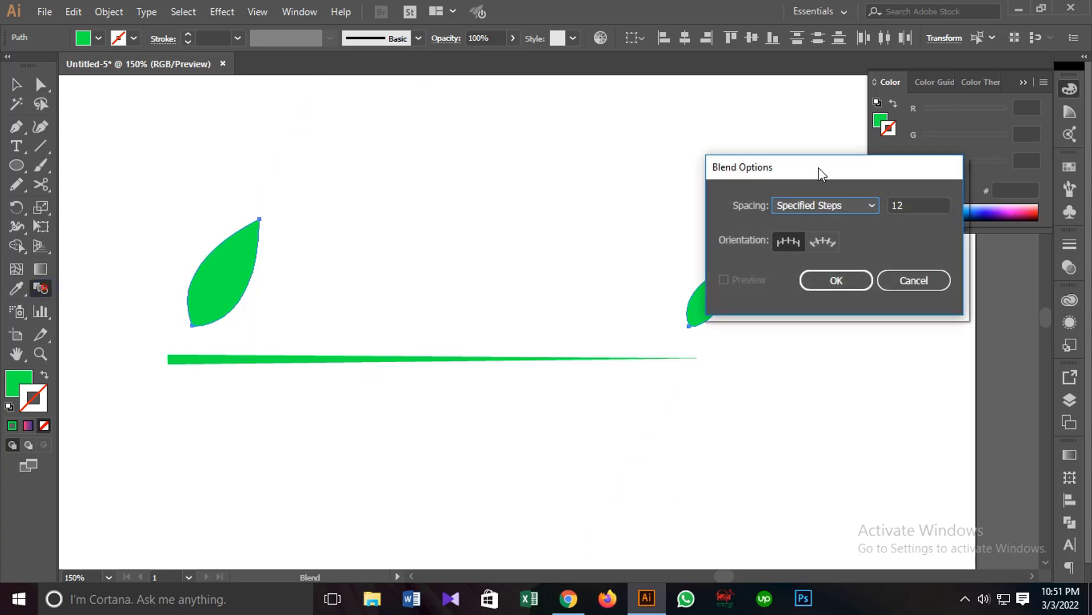
{"action": "left_click_drag", "start_coordinate": [818, 171], "coordinate": [891, 165]}
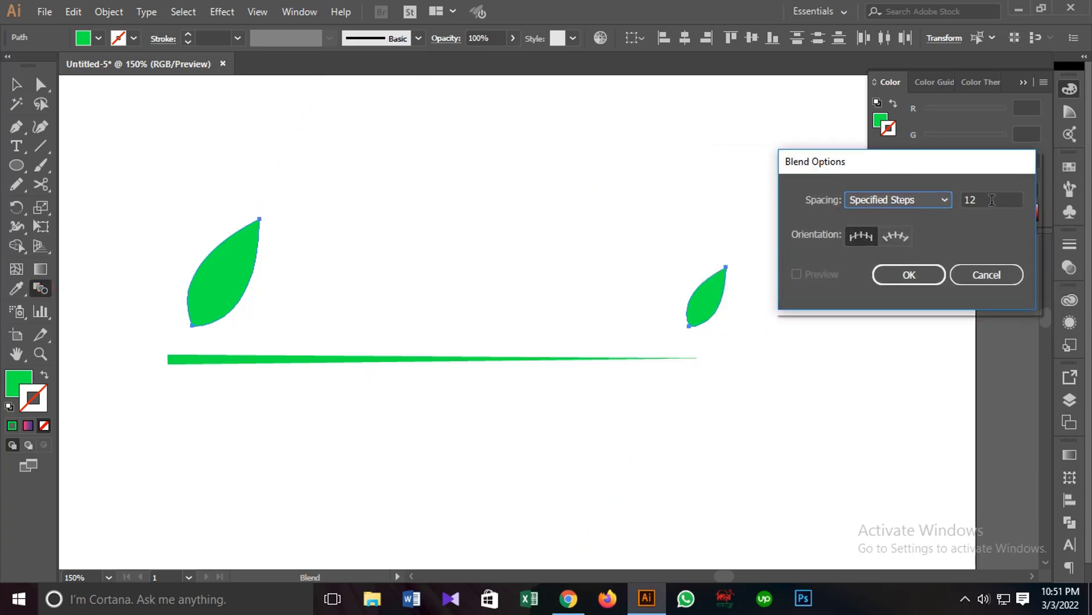
{"action": "left_click_drag", "start_coordinate": [992, 200], "coordinate": [964, 195]}
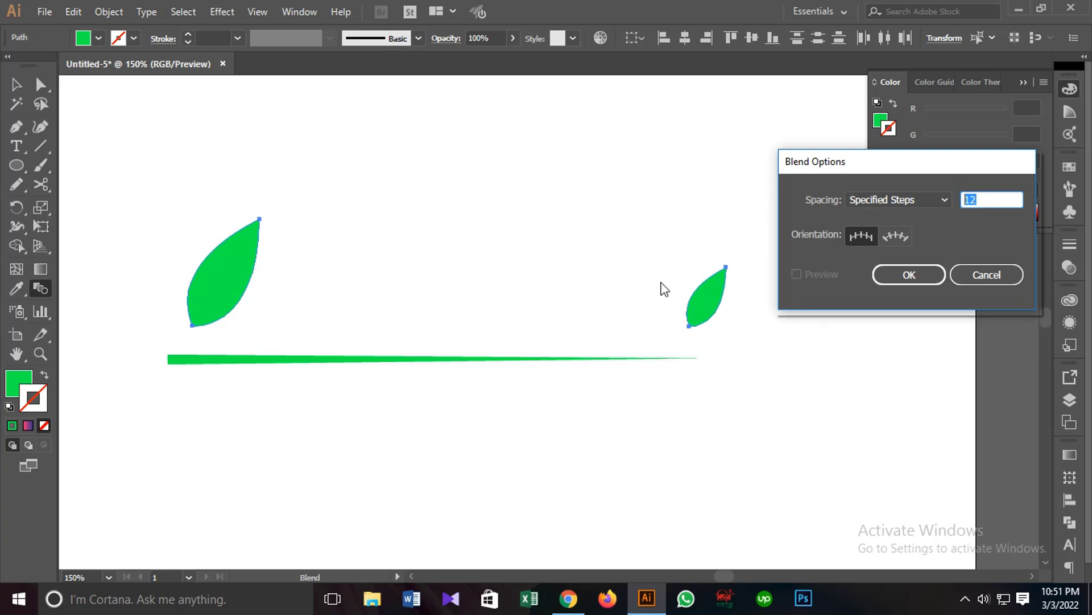
{"action": "left_click_drag", "start_coordinate": [995, 199], "coordinate": [959, 197]}
{"action": "left_click_drag", "start_coordinate": [914, 165], "coordinate": [878, 167]}
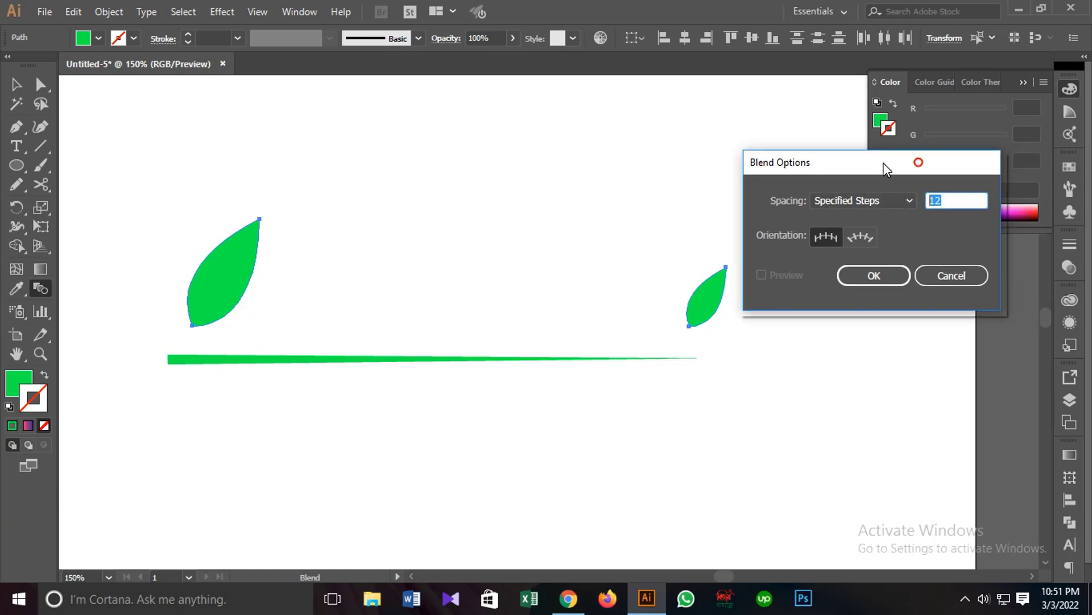
{"action": "left_click", "coordinate": [880, 276]}
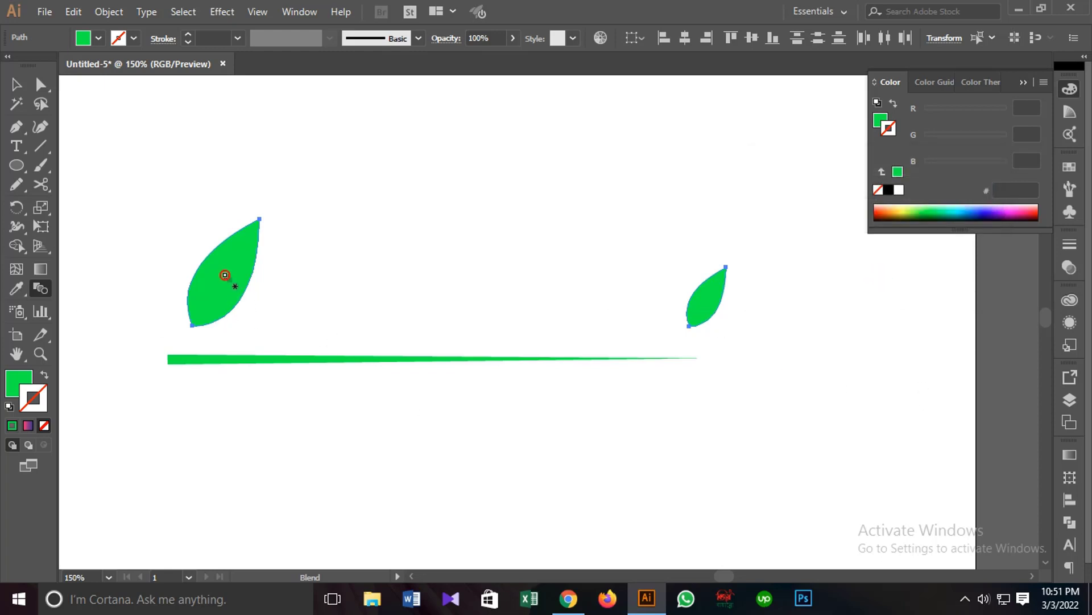
{"action": "left_click", "coordinate": [706, 302]}
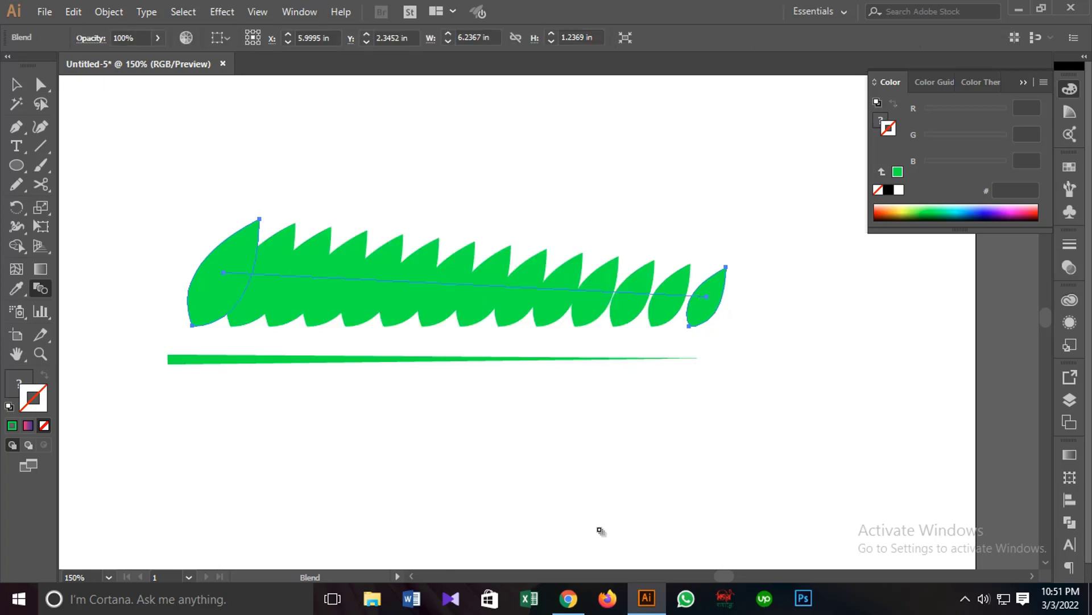
{"action": "key", "text": "ctrl+z"}
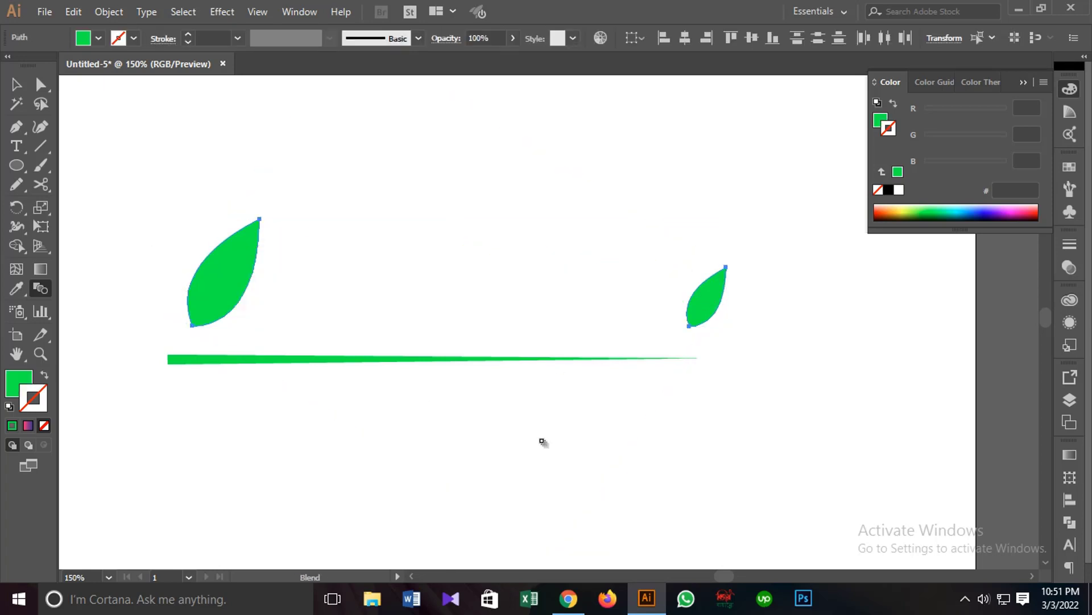
Try blending the two leaves with 8 specified steps, and undo that blend too
{"action": "double_click", "coordinate": [41, 289]}
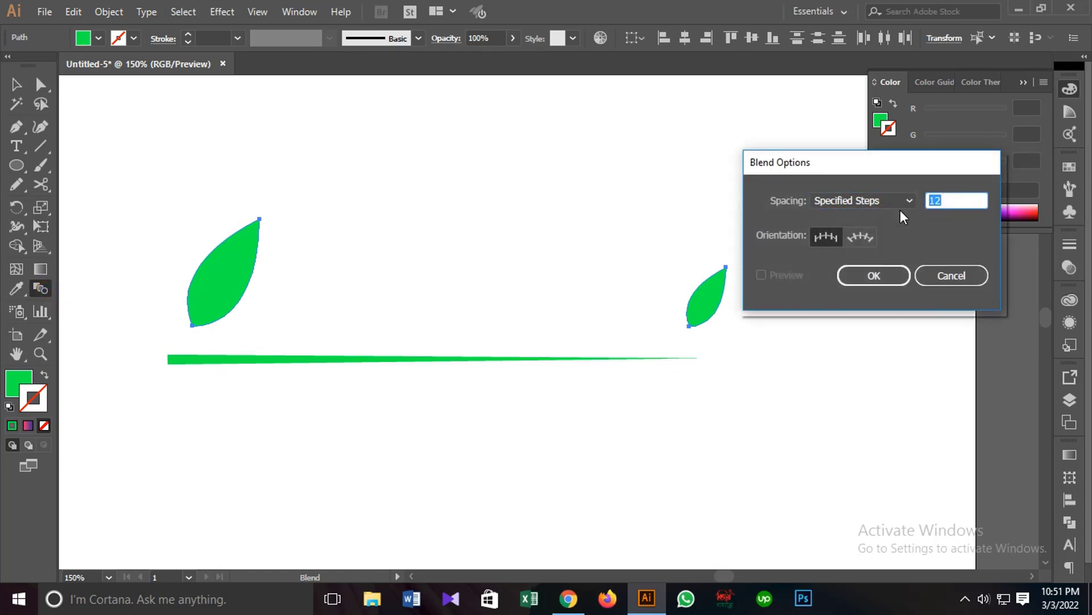
{"action": "type", "text": "5"}
{"action": "left_click", "coordinate": [875, 276]}
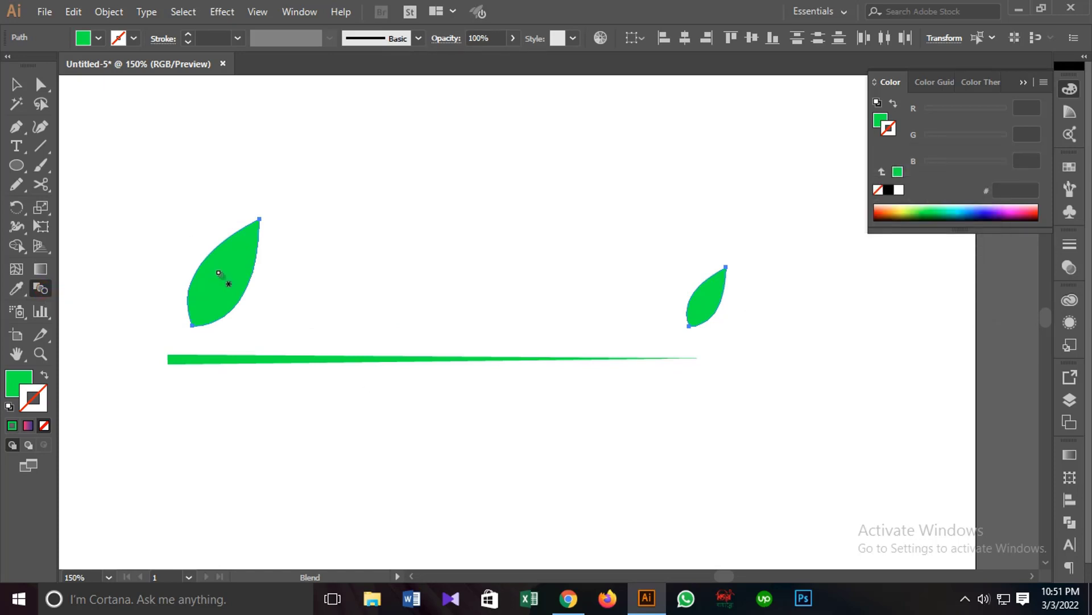
{"action": "left_click", "coordinate": [711, 301]}
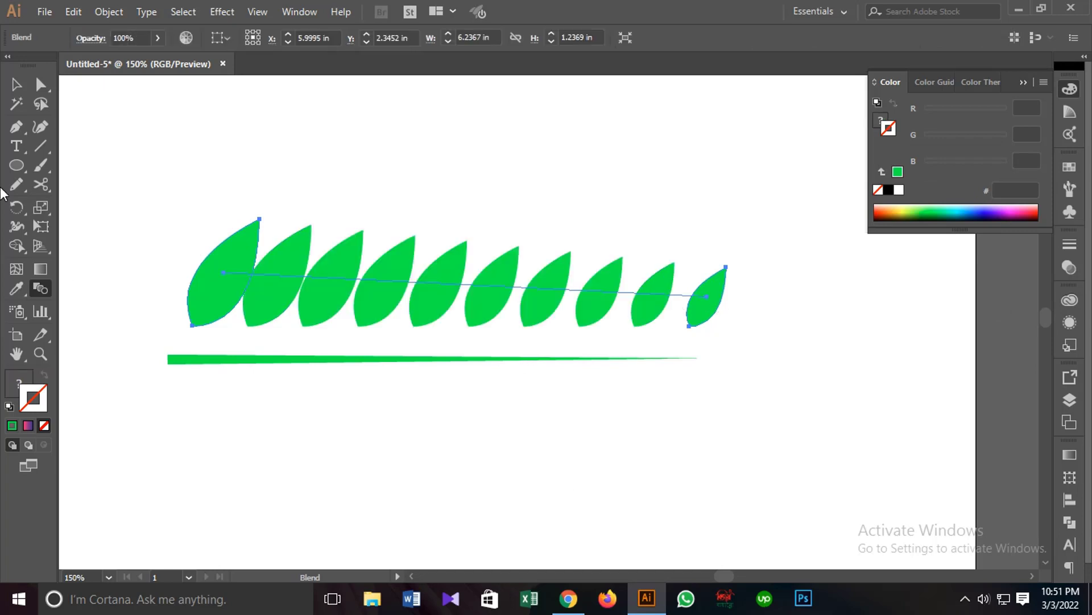
{"action": "key", "text": "ctrl+z"}
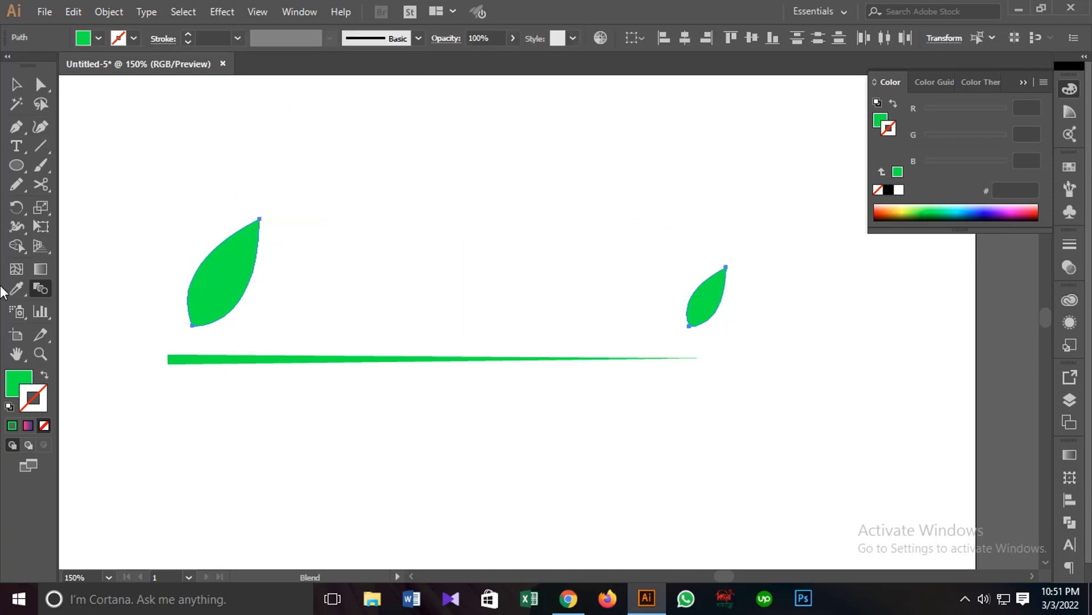
Blend the large leaf into the small leaf with 7 specified steps
{"action": "double_click", "coordinate": [41, 288]}
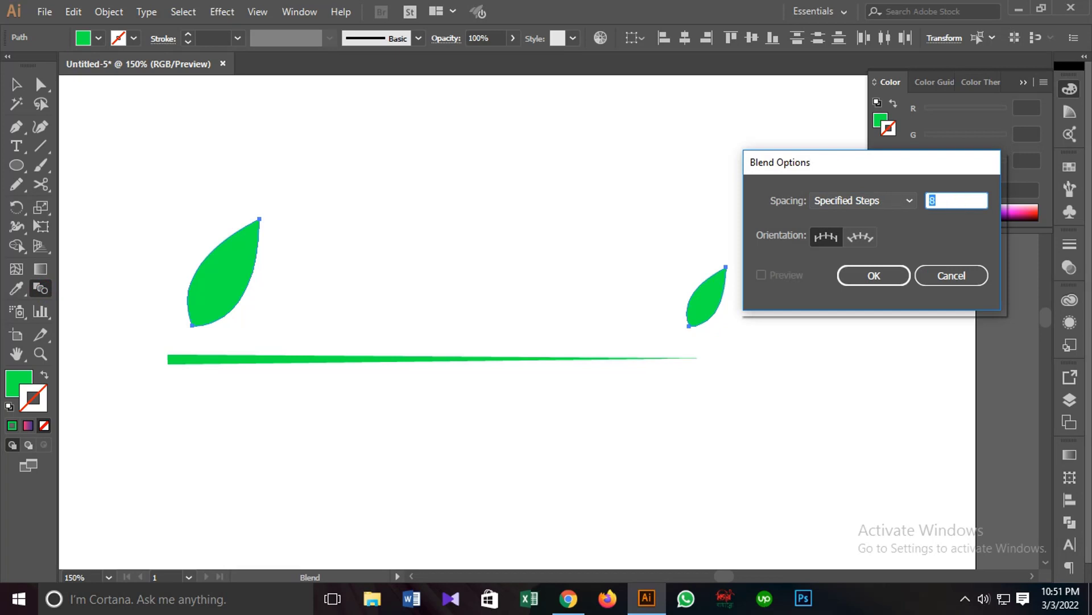
{"action": "left_click", "coordinate": [857, 277]}
{"action": "left_click", "coordinate": [226, 284]}
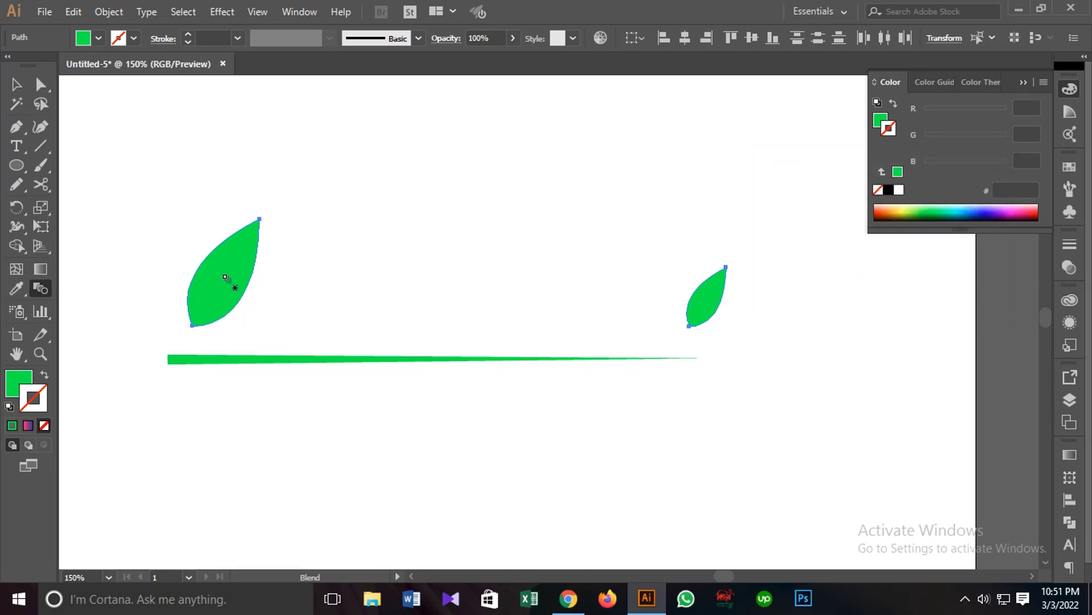
{"action": "left_click", "coordinate": [705, 299]}
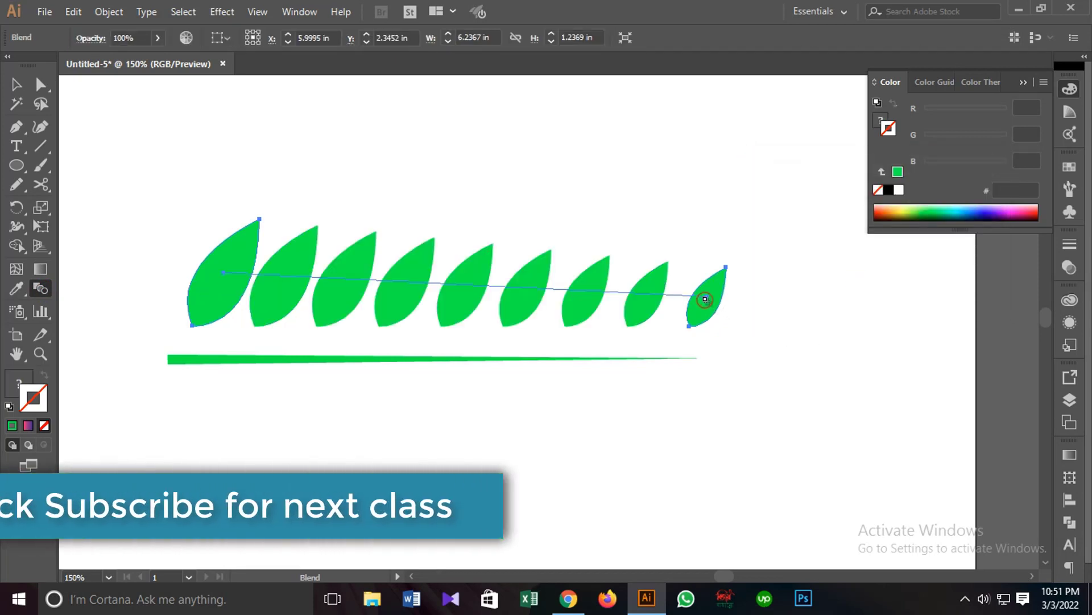
Nudge the blended leaf row down close to the tapered line and slightly left to line up with it, and deselect it
{"action": "left_click", "coordinate": [16, 85]}
{"action": "left_click_drag", "start_coordinate": [156, 175], "coordinate": [706, 301]}
{"action": "key", "text": "Down"}
{"action": "key", "text": "Down"}
{"action": "key", "text": "Down"}
{"action": "key", "text": "Down"}
{"action": "key", "text": "Down"}
{"action": "key", "text": "Down"}
{"action": "key", "text": "Down"}
{"action": "key", "text": "Down"}
{"action": "key", "text": "Down"}
{"action": "key", "text": "Down"}
{"action": "key", "text": "Down"}
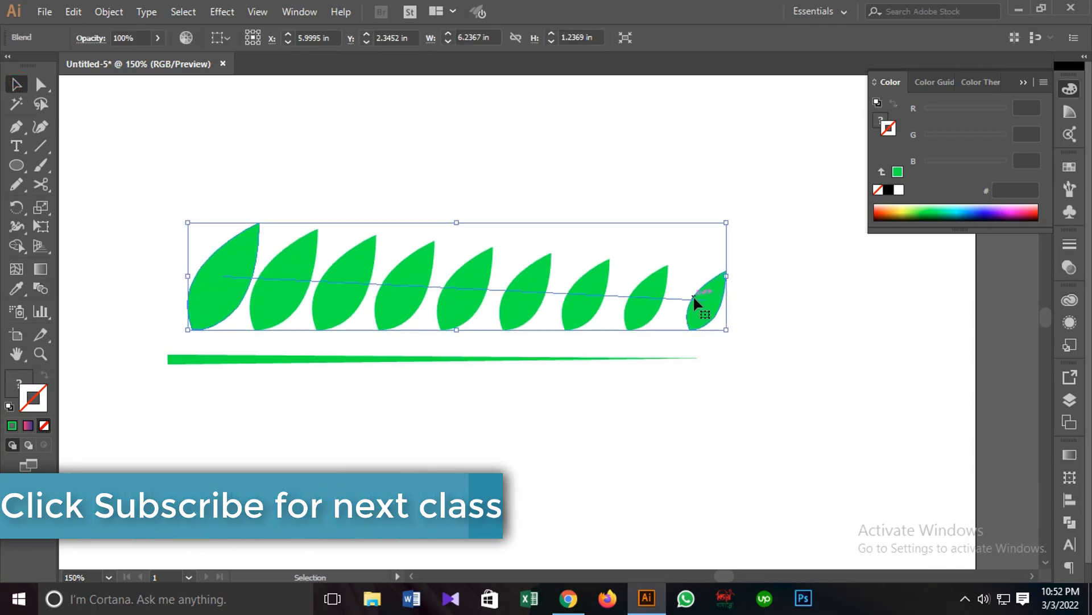
{"action": "key", "text": "Left"}
{"action": "key", "text": "Left"}
{"action": "key", "text": "Left"}
{"action": "key", "text": "Left"}
{"action": "key", "text": "Left"}
{"action": "key", "text": "Left"}
{"action": "key", "text": "Left"}
{"action": "key", "text": "Left"}
{"action": "key", "text": "Left"}
{"action": "key", "text": "Left"}
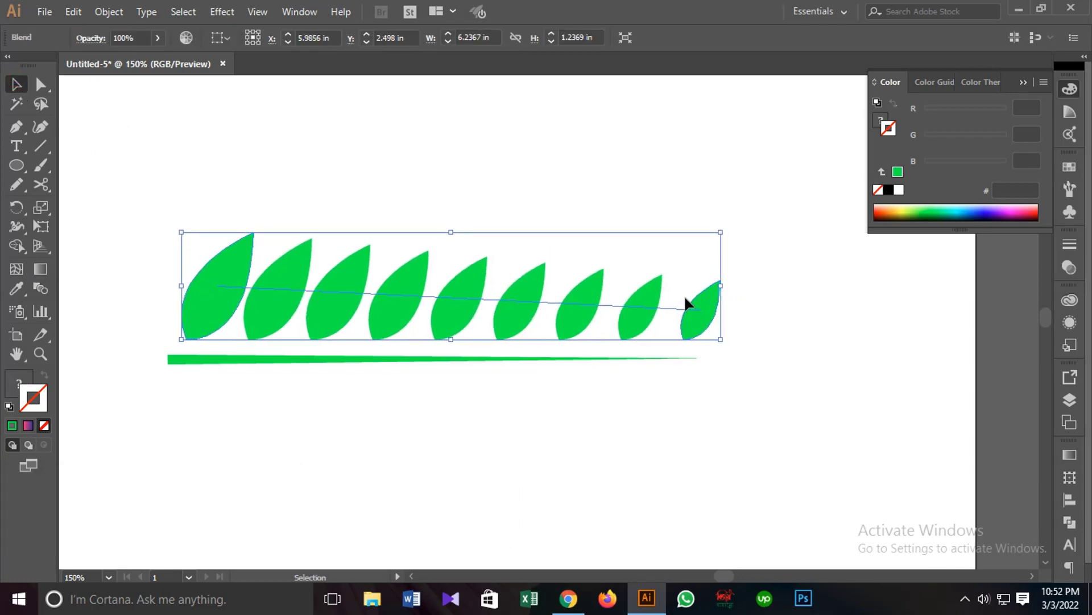
{"action": "left_click", "coordinate": [512, 382]}
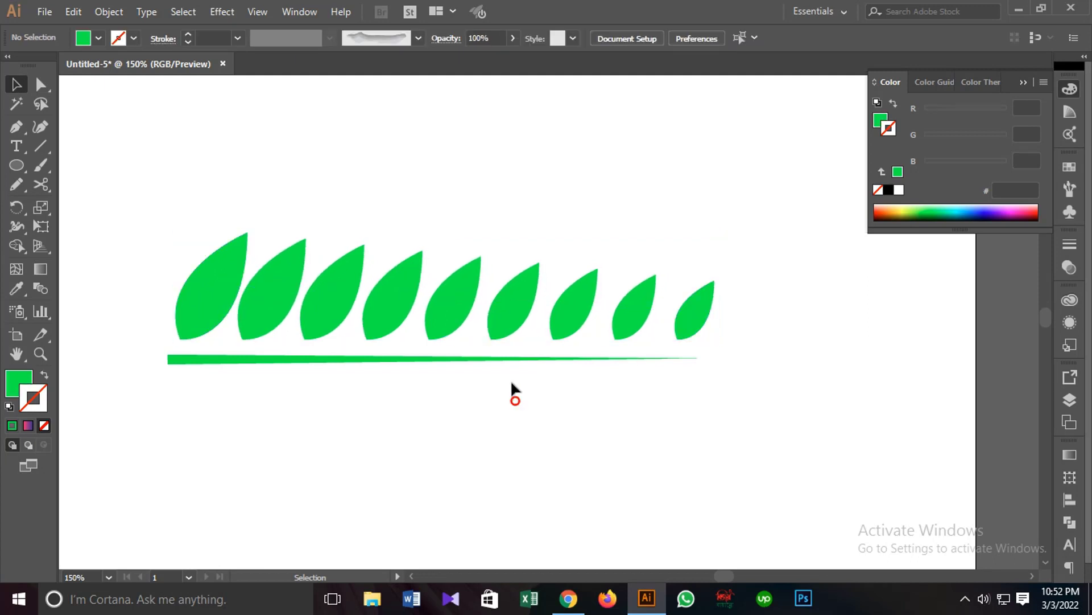
Duplicate the blended leaf row straight down to just below the tapered line
{"action": "key", "text": "ctrl+minus"}
{"action": "scroll", "coordinate": [497, 362], "scroll_direction": "down", "scroll_amount": 3}
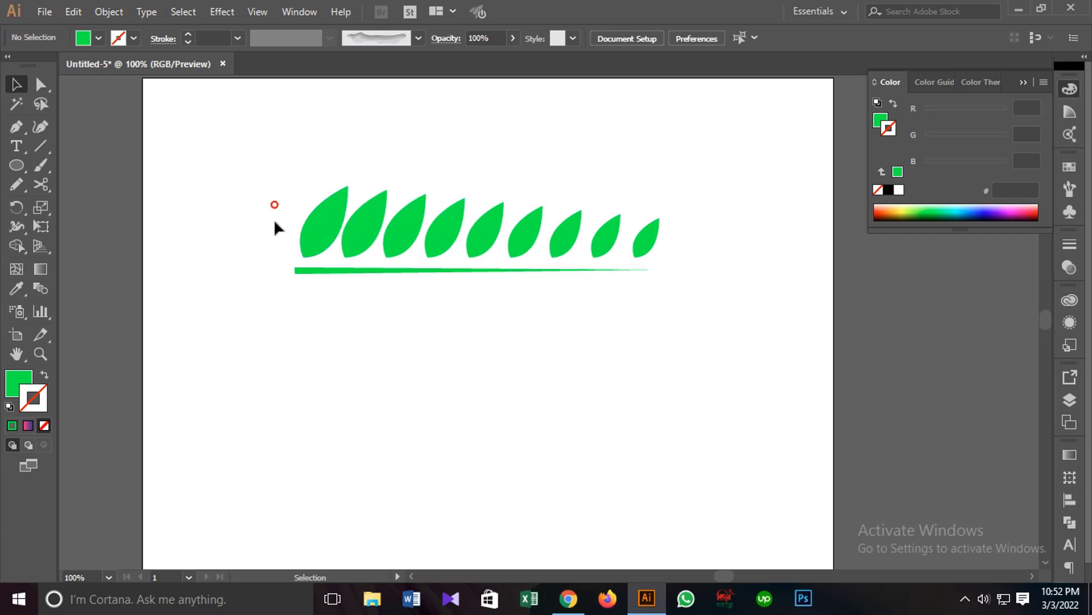
{"action": "left_click_drag", "start_coordinate": [285, 178], "coordinate": [647, 233]}
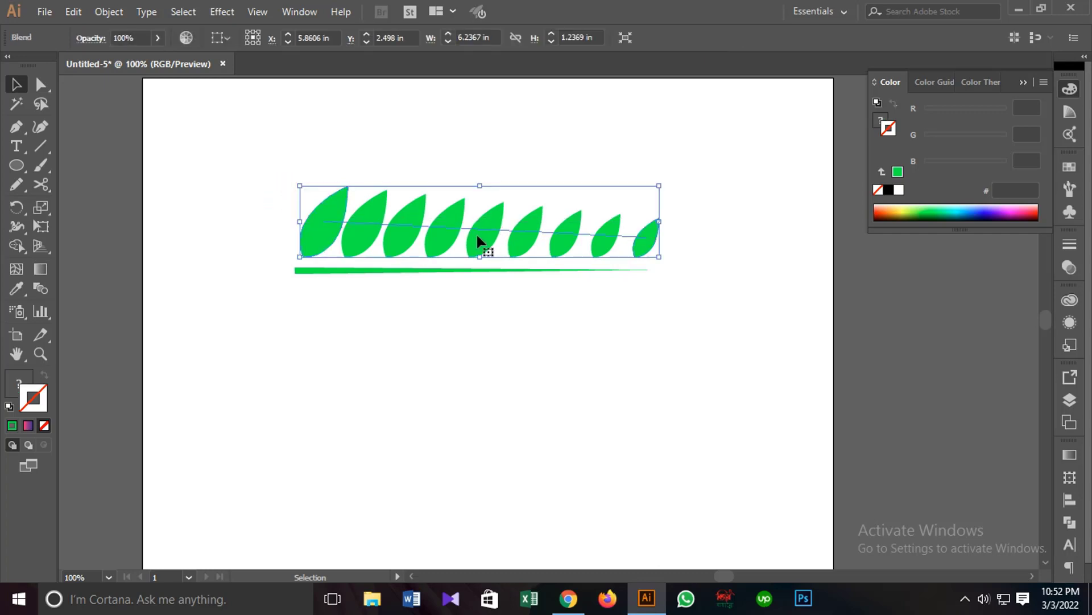
{"action": "left_click_drag", "start_coordinate": [477, 235], "coordinate": [473, 329]}
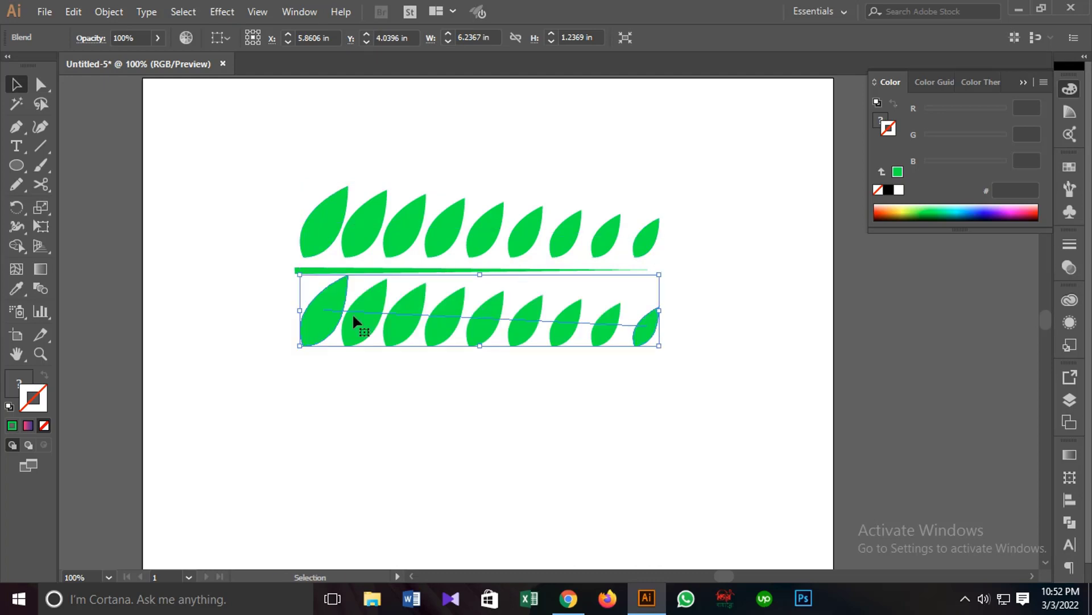
Reflect the lower leaf row across the horizontal axis, nudge it slightly down from the line, and deselect it
{"action": "right_click", "coordinate": [477, 308]}
{"action": "mouse_move", "coordinate": [521, 426]}
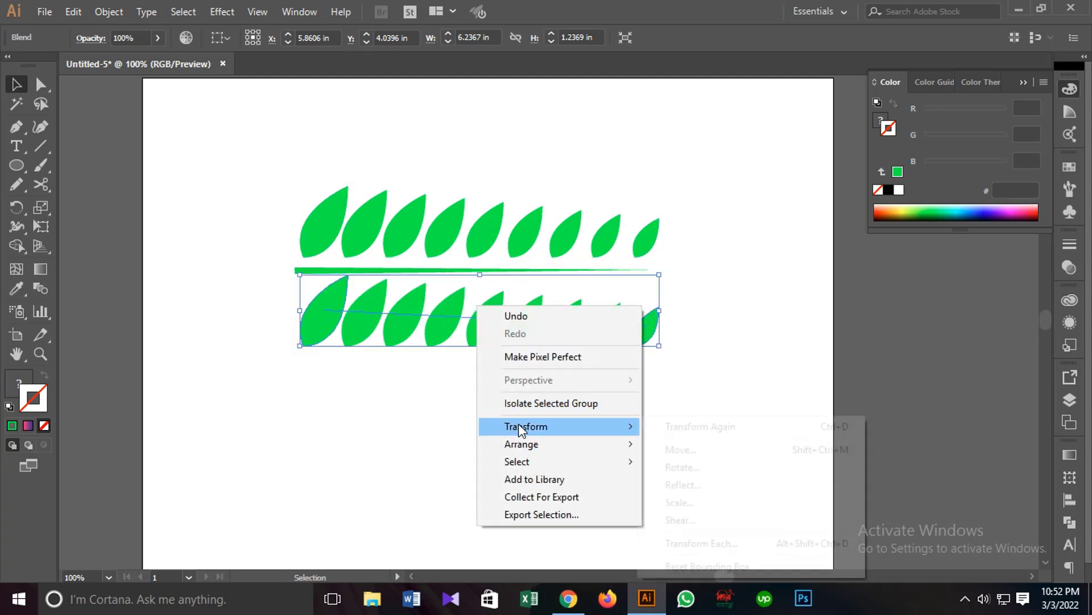
{"action": "left_click", "coordinate": [683, 484]}
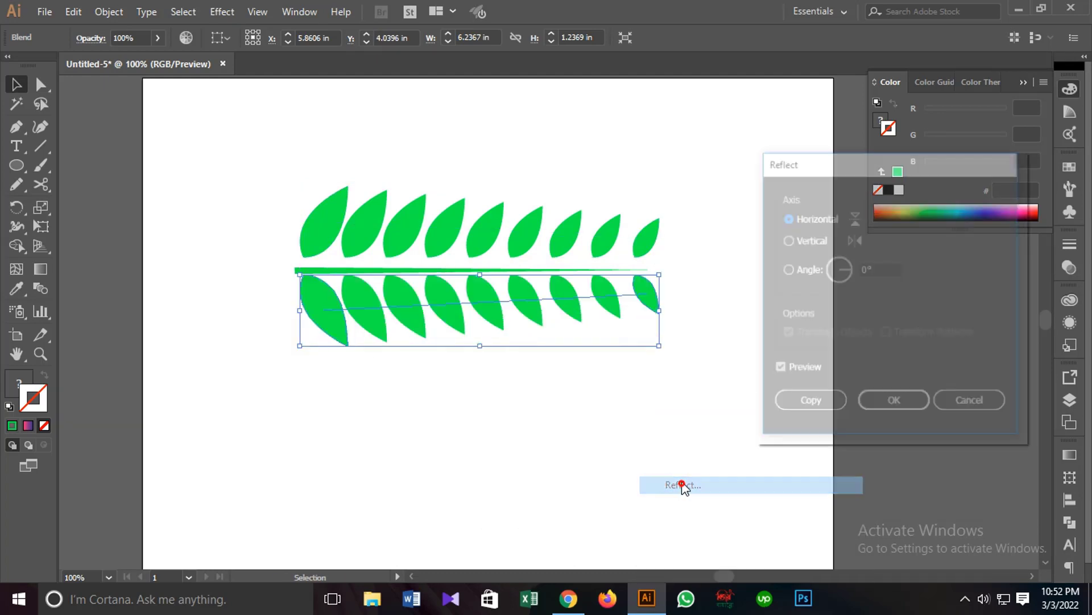
{"action": "key", "text": "Down"}
{"action": "key", "text": "Down"}
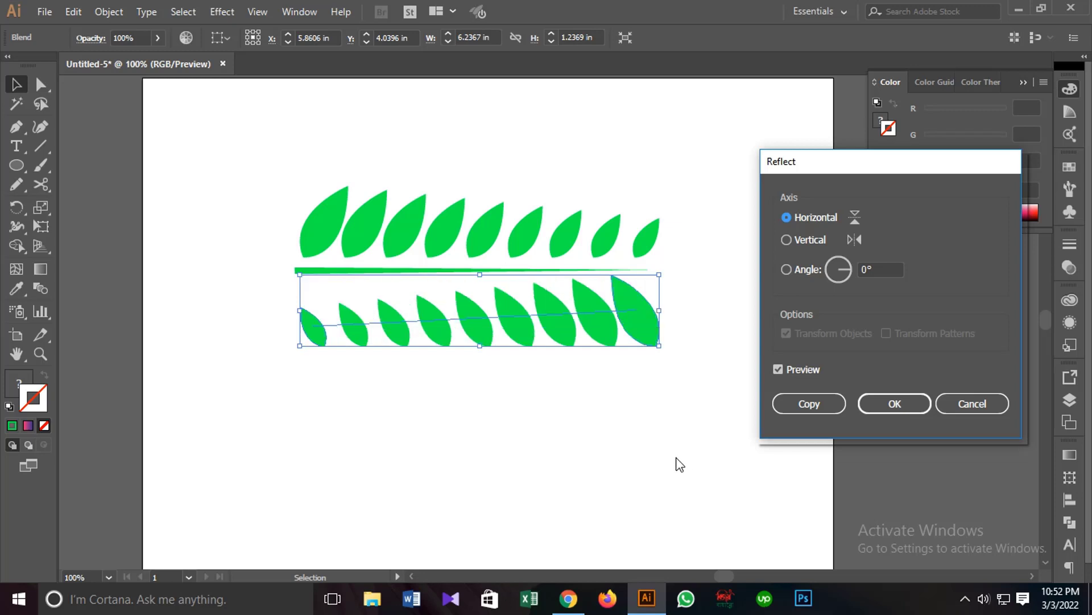
{"action": "left_click", "coordinate": [900, 404]}
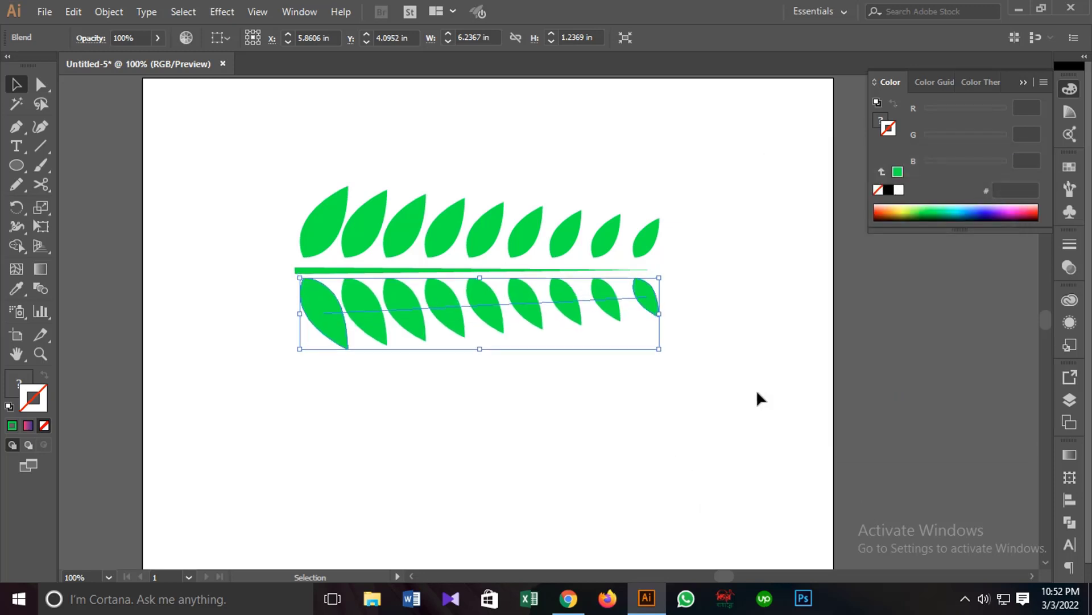
{"action": "left_click", "coordinate": [603, 442]}
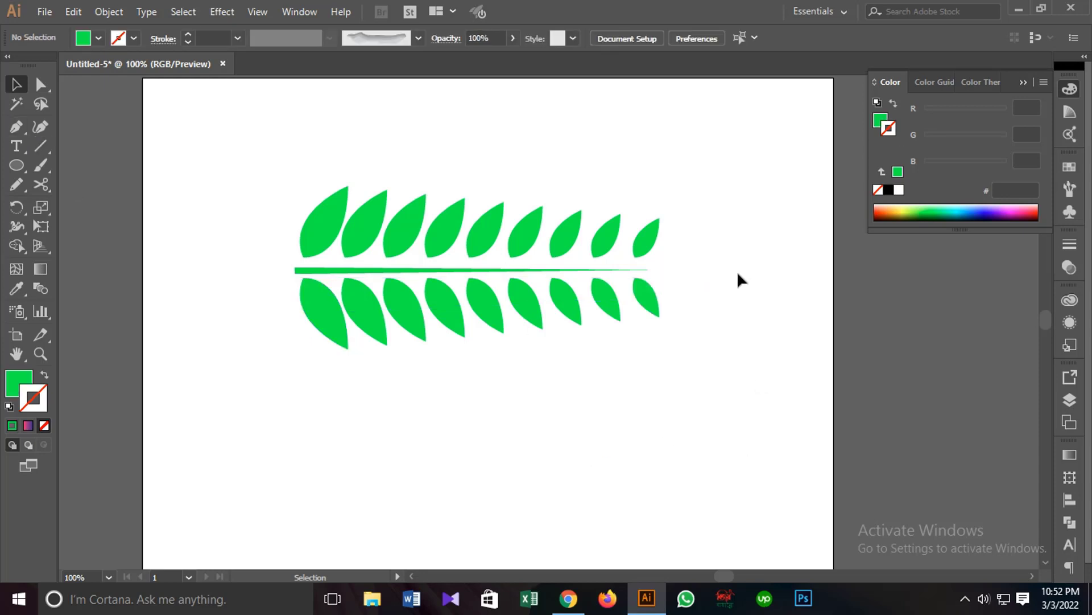
Draw a thin horizontal ellipse about 1.23 in wide and 0.125 in high just beyond the tapered line's tip
{"action": "left_click", "coordinate": [16, 165]}
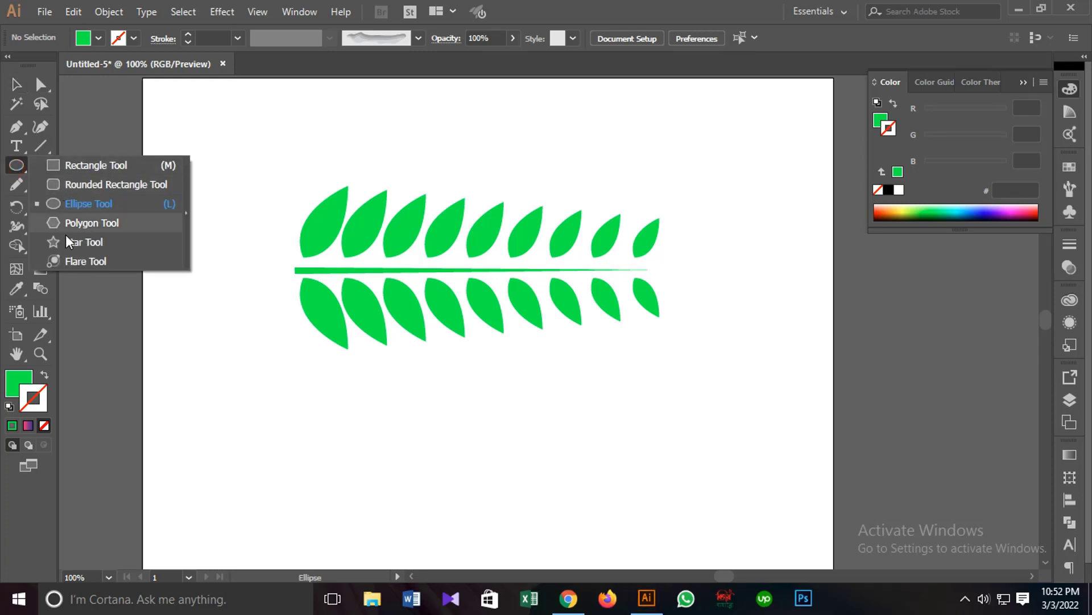
{"action": "left_click", "coordinate": [66, 202]}
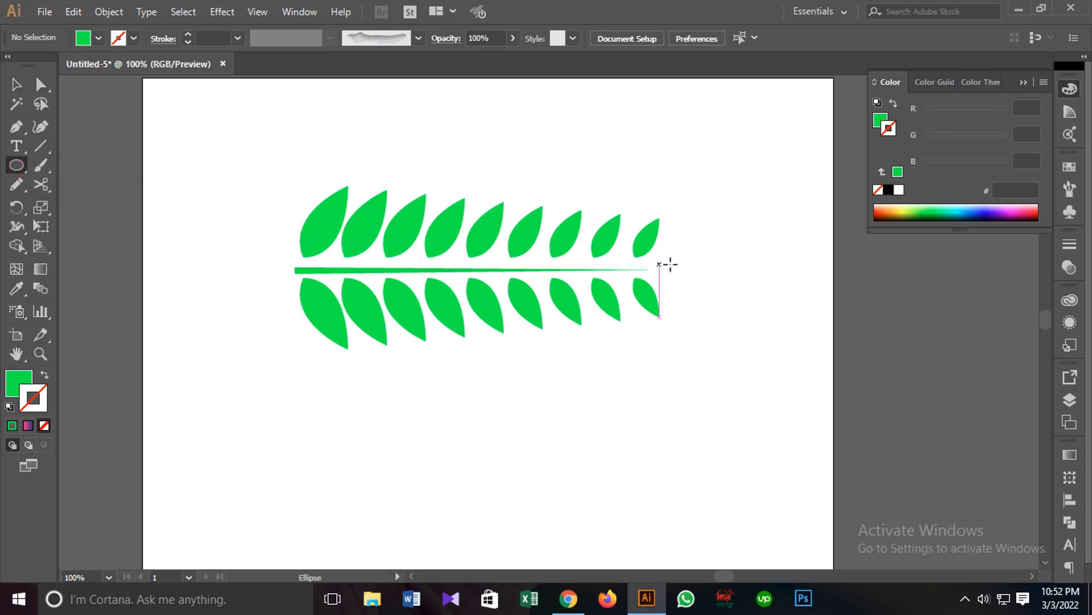
{"action": "left_click_drag", "start_coordinate": [659, 265], "coordinate": [731, 269]}
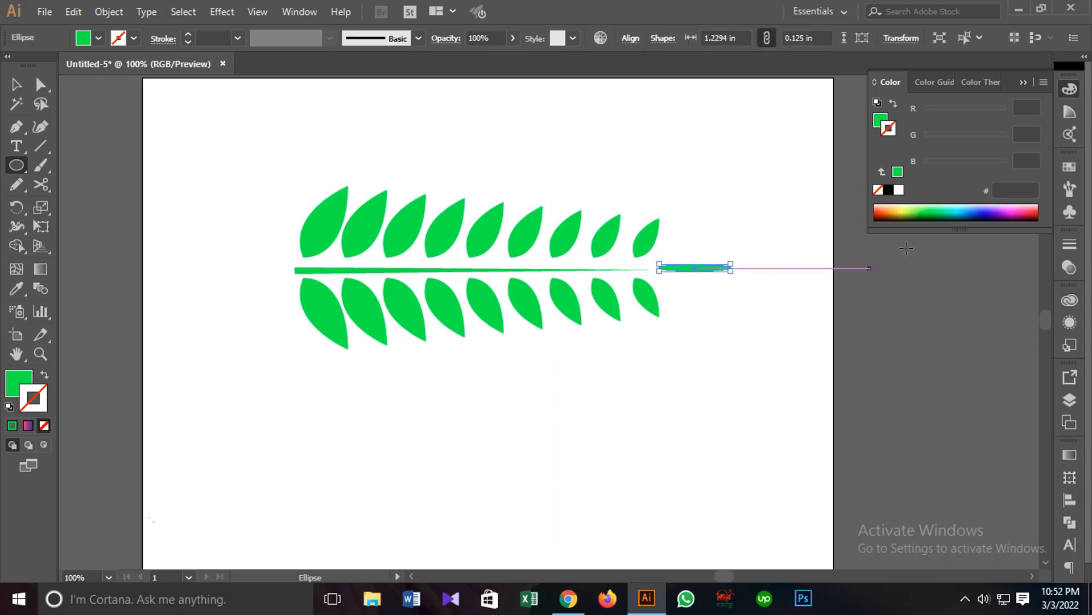
Convert the thin ellipse's outer end into a sharp corner point to form the tip leaf, and deselect it
{"action": "left_click", "coordinate": [16, 126]}
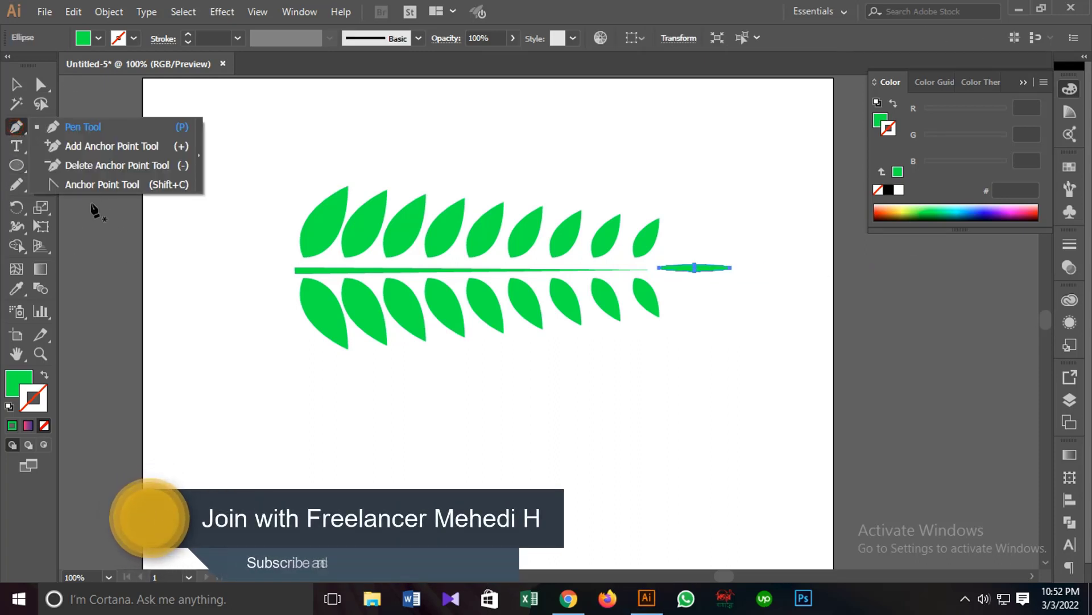
{"action": "left_click", "coordinate": [86, 185]}
{"action": "left_click", "coordinate": [732, 267]}
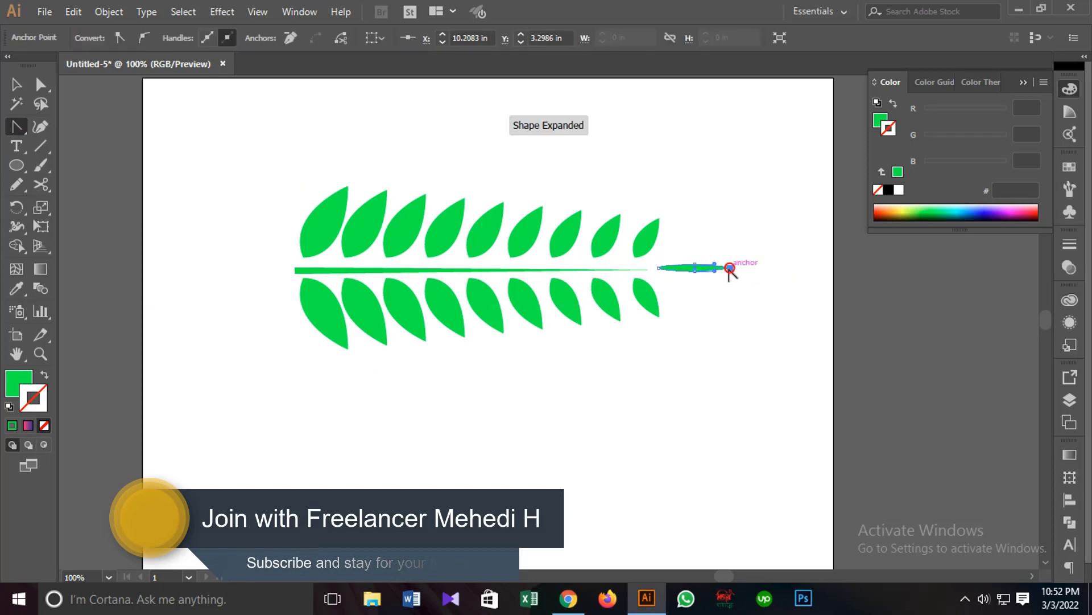
{"action": "left_click", "coordinate": [18, 87]}
{"action": "left_click", "coordinate": [711, 428]}
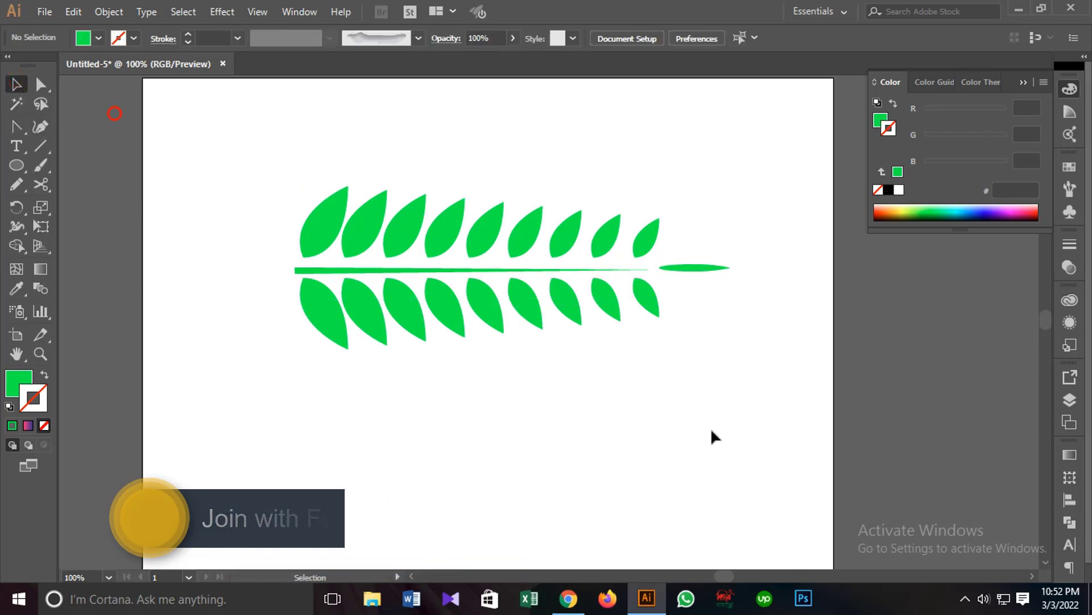
Group both leaf rows, the tapered line and the tip leaf into one branch
{"action": "key", "text": "ctrl+minus"}
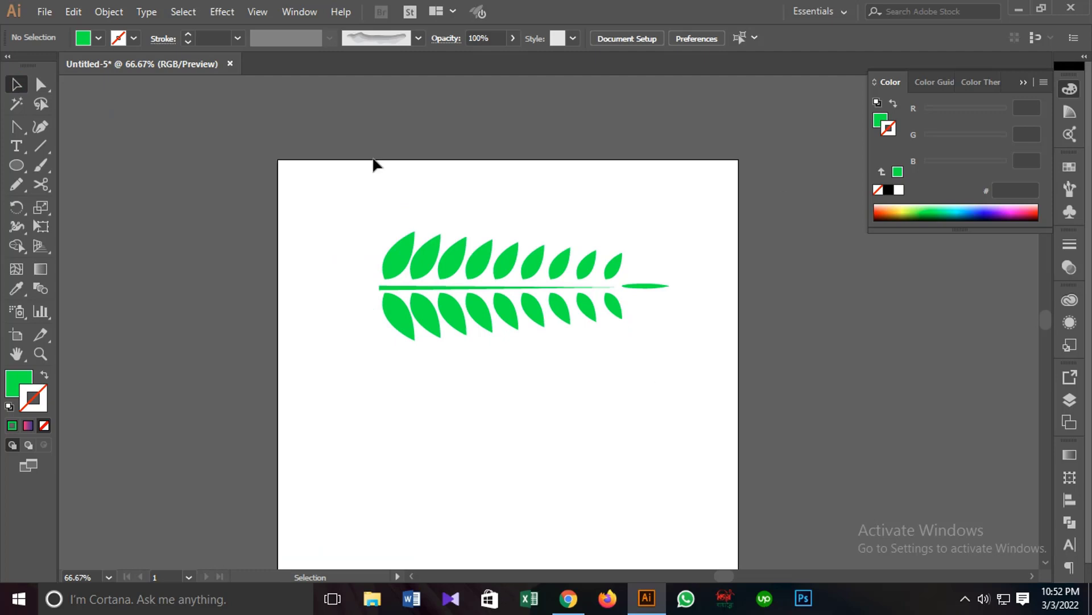
{"action": "left_click_drag", "start_coordinate": [494, 282], "coordinate": [732, 350]}
{"action": "key", "text": "a"}
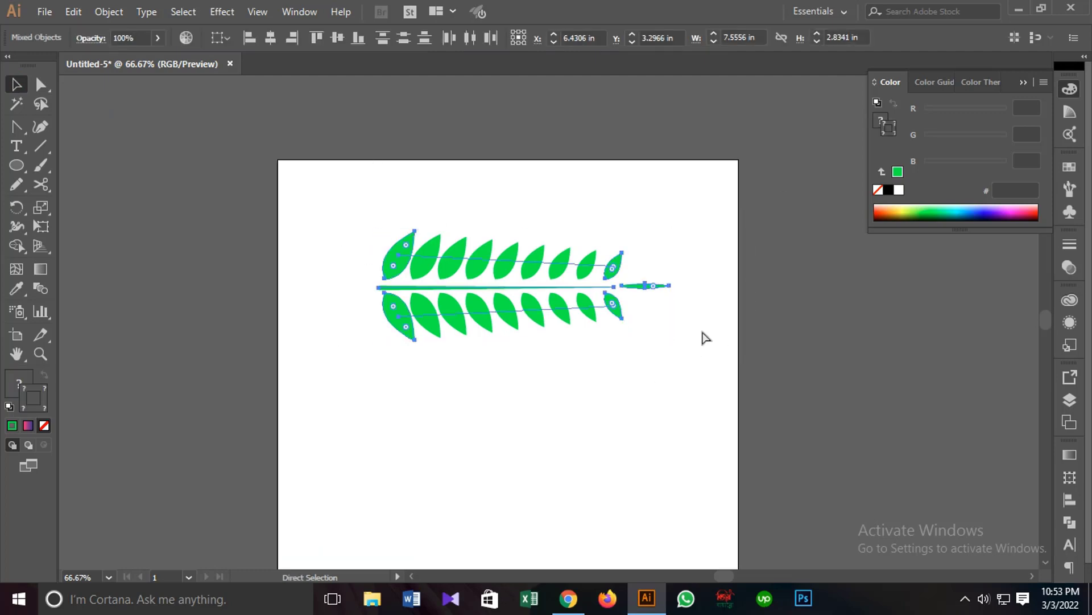
{"action": "right_click", "coordinate": [550, 251]}
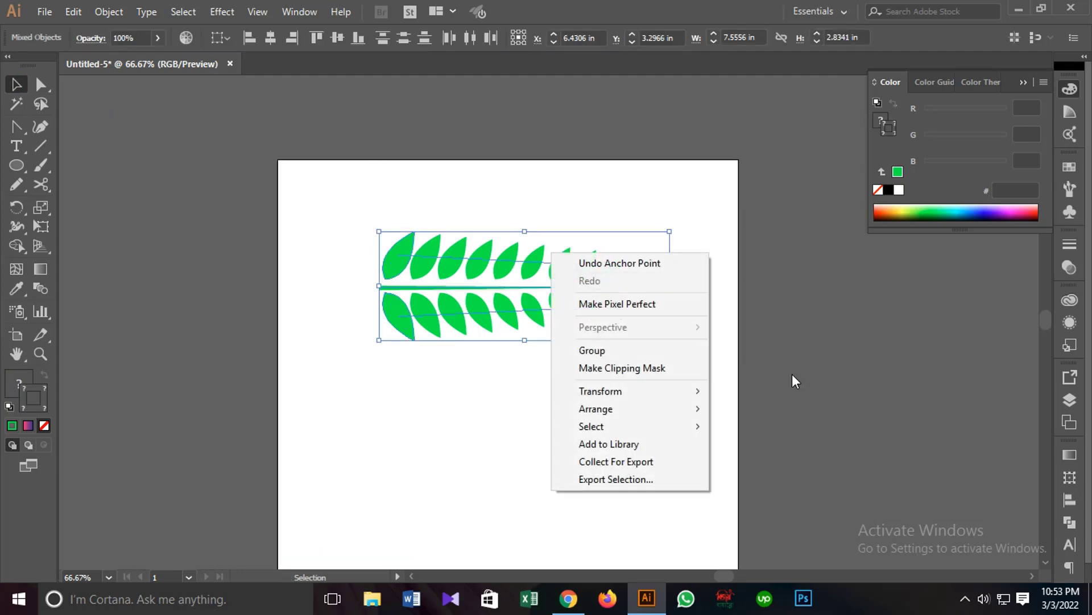
{"action": "left_click", "coordinate": [605, 349]}
Move the grouped branch off the artboard to its right side, scale it down to about 5.42 in wide, and deselect it
{"action": "left_click_drag", "start_coordinate": [605, 293], "coordinate": [853, 336]}
{"action": "left_click_drag", "start_coordinate": [731, 294], "coordinate": [760, 310]}
{"action": "left_click", "coordinate": [825, 432]}
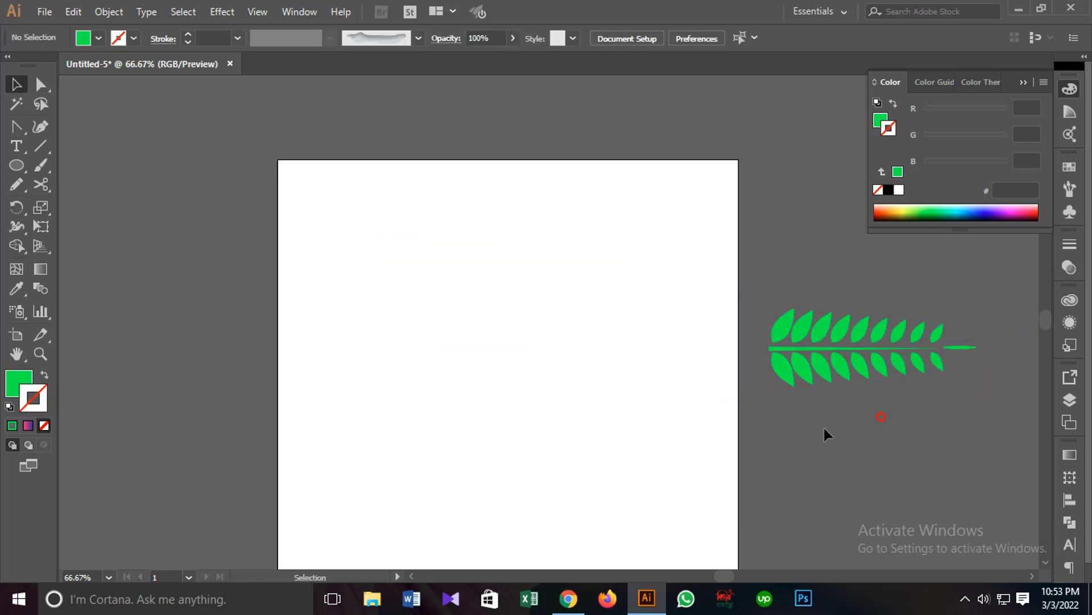
{"action": "scroll", "coordinate": [639, 310], "scroll_direction": "right", "scroll_amount": 5}
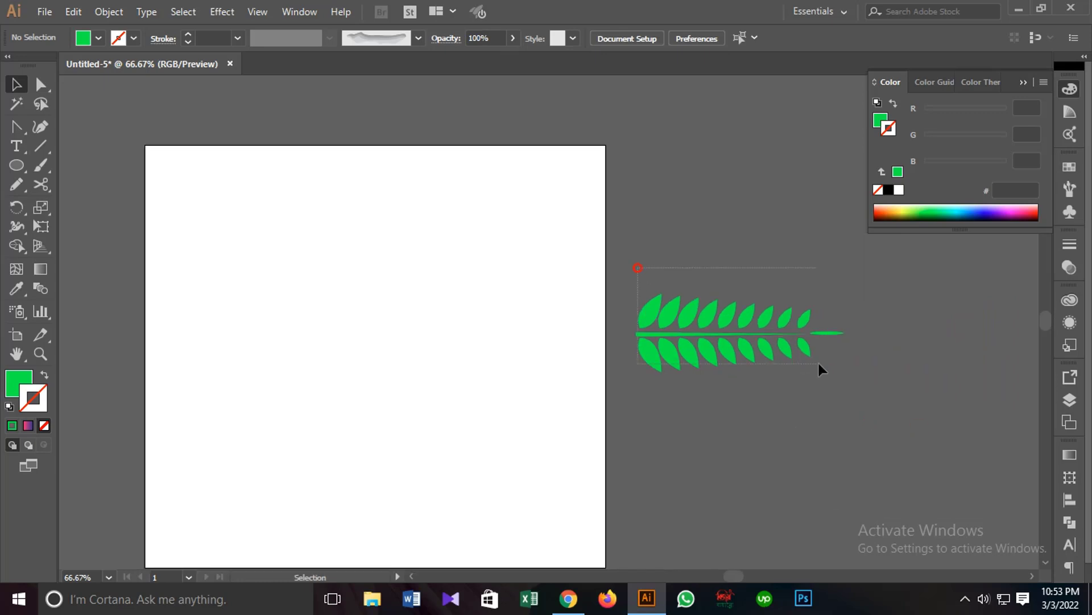
{"action": "left_click_drag", "start_coordinate": [821, 367], "coordinate": [820, 367]}
{"action": "left_click_drag", "start_coordinate": [736, 339], "coordinate": [790, 345]}
{"action": "left_click", "coordinate": [737, 432]}
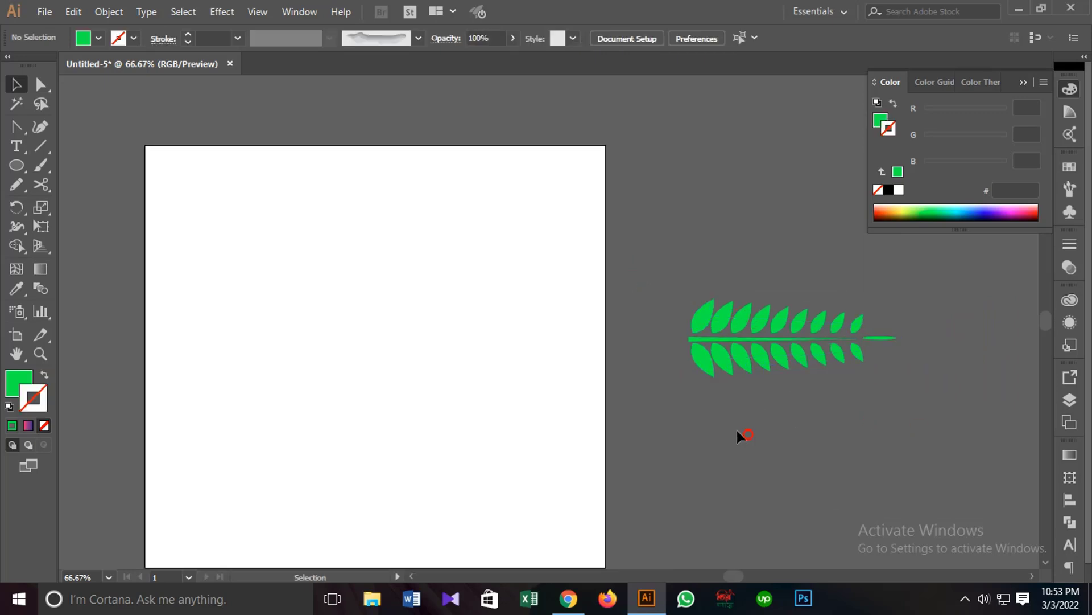
Add the grouped branch to the document's brushes as a new Art Brush
{"action": "left_click", "coordinate": [1070, 187]}
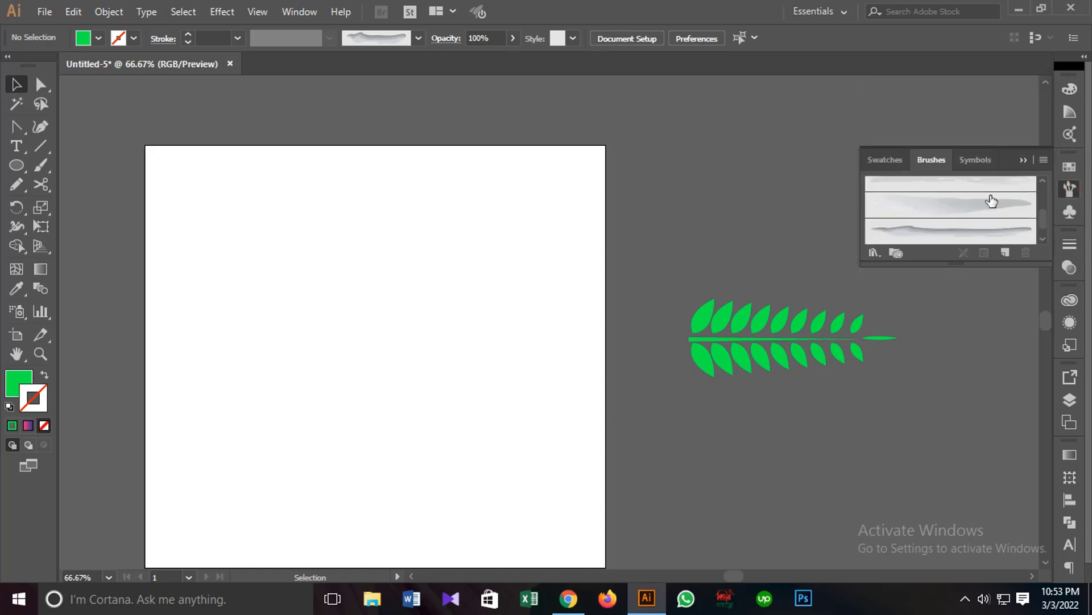
{"action": "left_click_drag", "start_coordinate": [912, 375], "coordinate": [911, 375]}
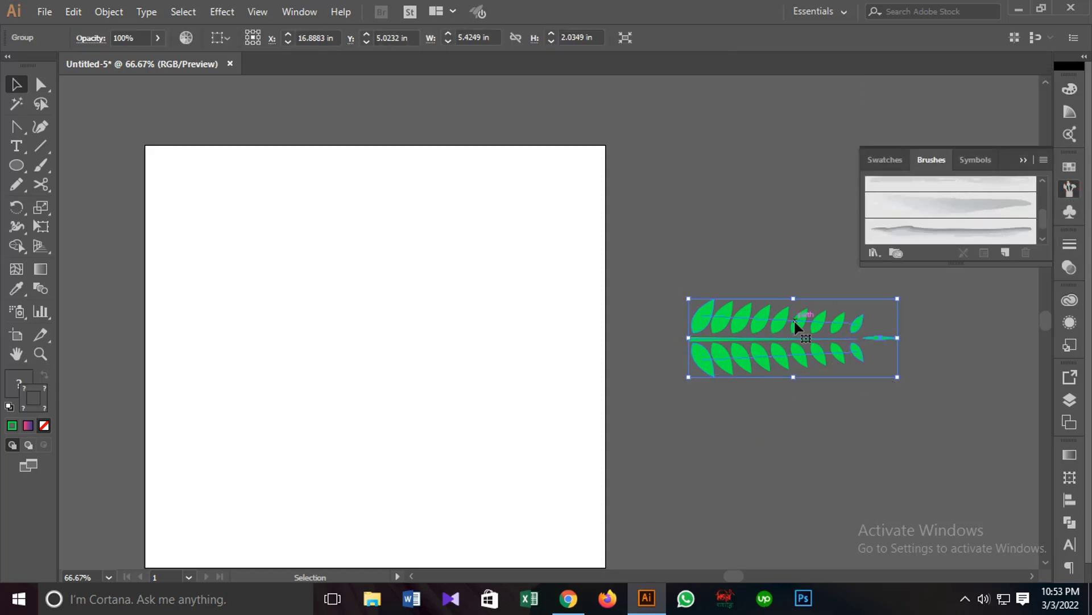
{"action": "mouse_move", "coordinate": [795, 317]}
{"action": "left_mouse_down"}
{"action": "mouse_move", "coordinate": [928, 280]}
{"action": "mouse_move", "coordinate": [955, 198]}
{"action": "left_mouse_up"}
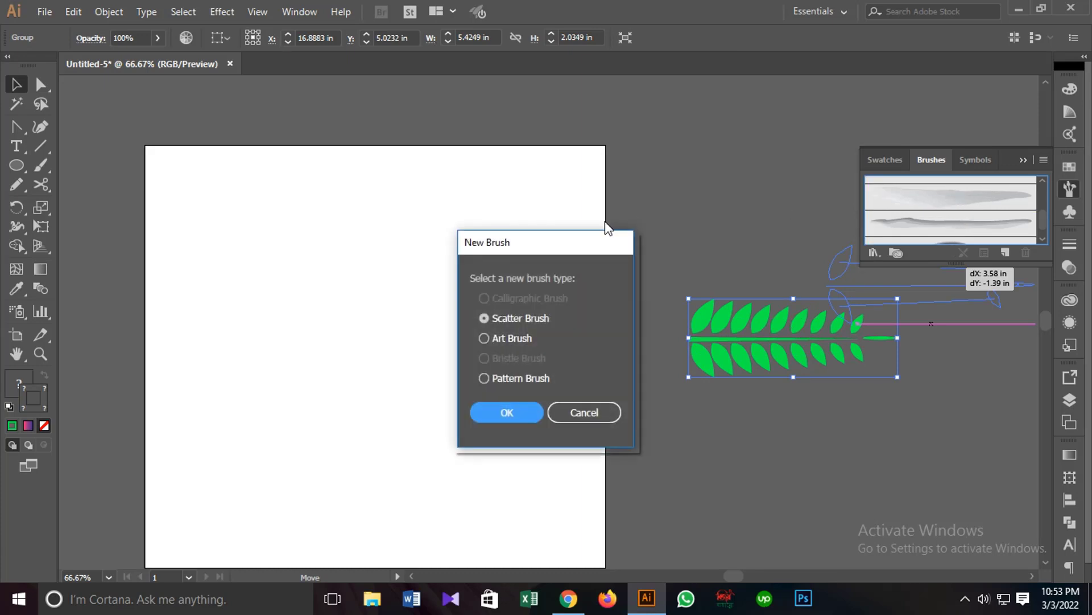
{"action": "mouse_move", "coordinate": [571, 250]}
{"action": "left_mouse_down"}
{"action": "mouse_move", "coordinate": [675, 159]}
{"action": "mouse_move", "coordinate": [696, 198]}
{"action": "mouse_move", "coordinate": [572, 172]}
{"action": "left_mouse_up"}
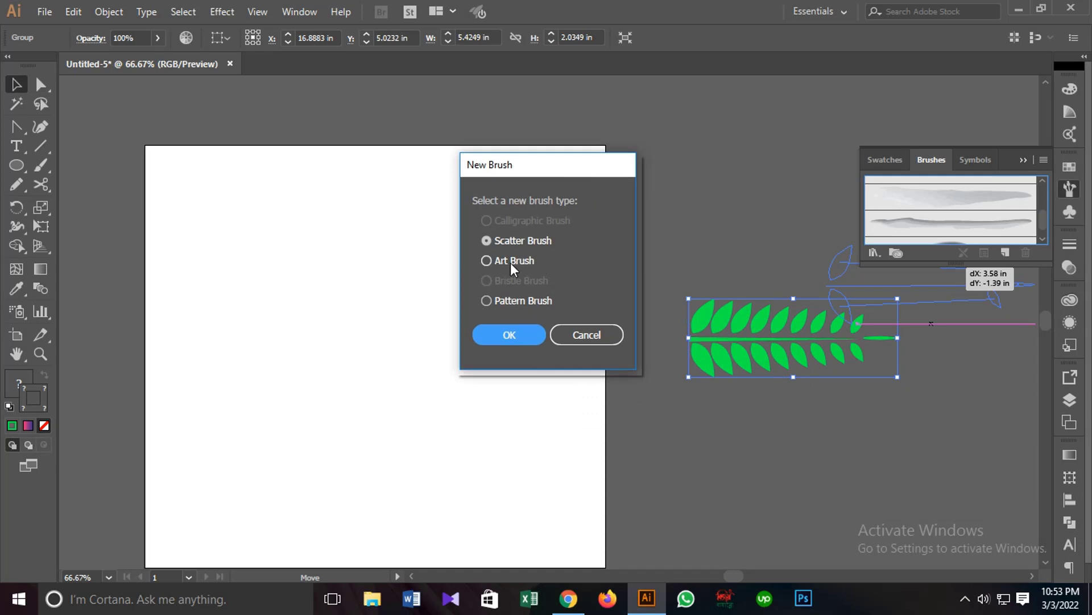
{"action": "left_click", "coordinate": [491, 260]}
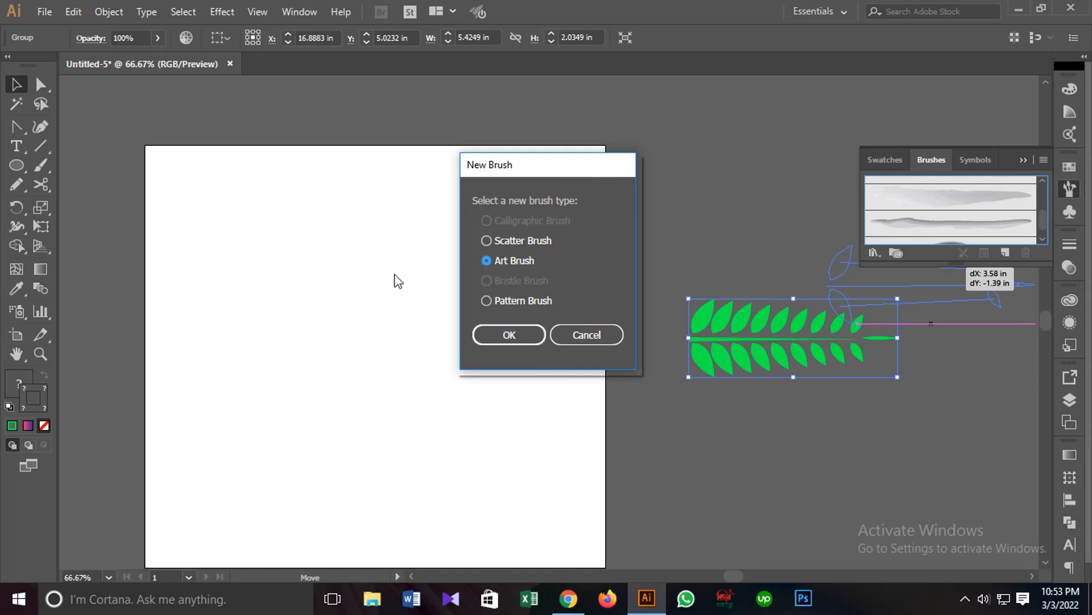
{"action": "left_click", "coordinate": [509, 335]}
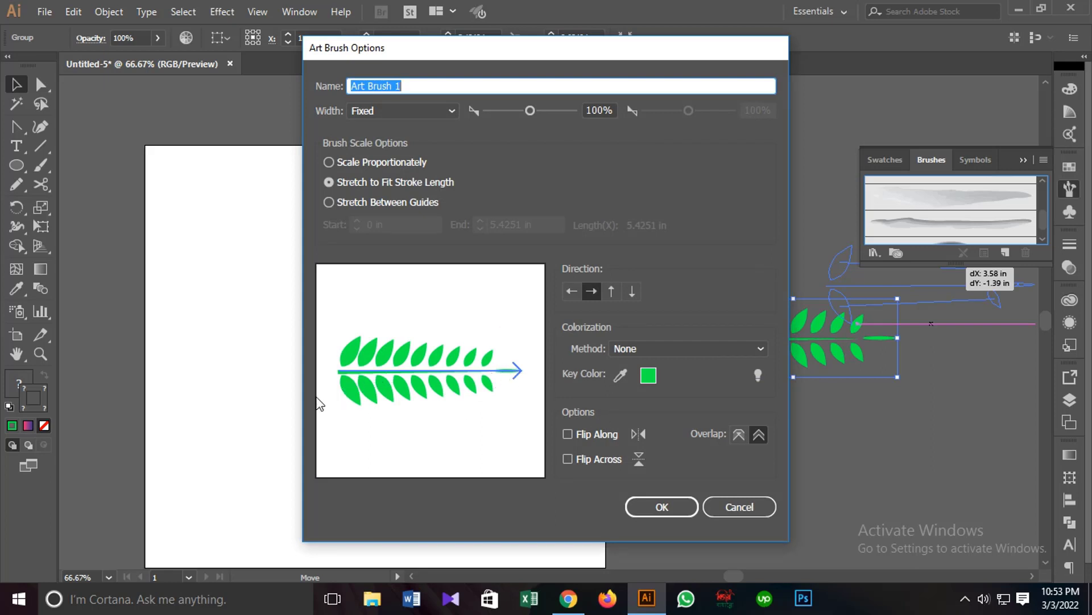
Create the art brush with the left-to-right stroke direction, and move the original branch farther right away from the artboard
{"action": "left_click", "coordinate": [571, 291]}
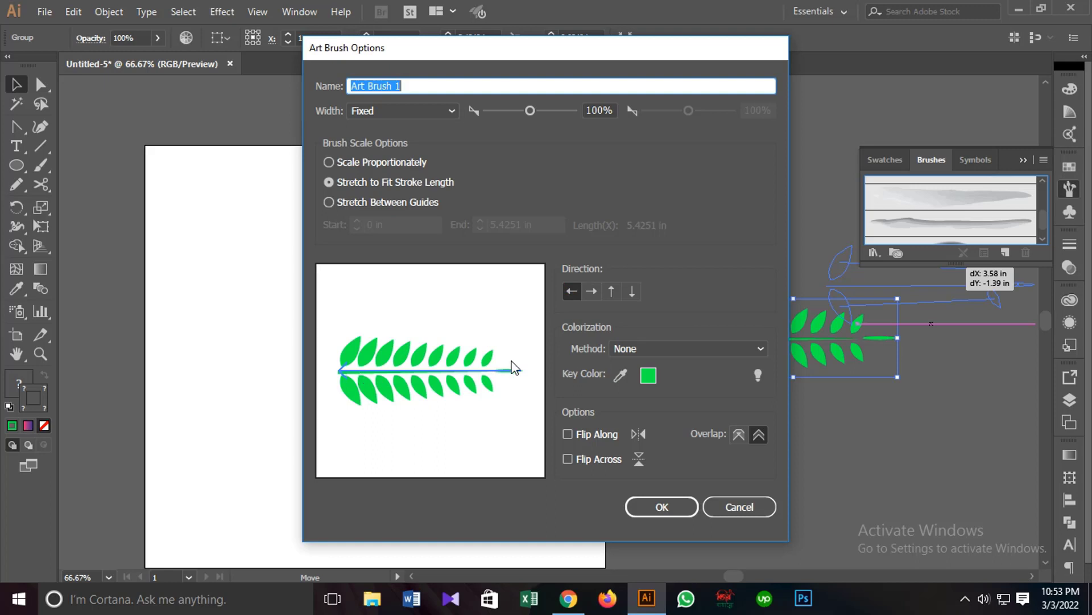
{"action": "left_click", "coordinate": [592, 291]}
{"action": "left_click", "coordinate": [611, 292]}
{"action": "left_click", "coordinate": [592, 292]}
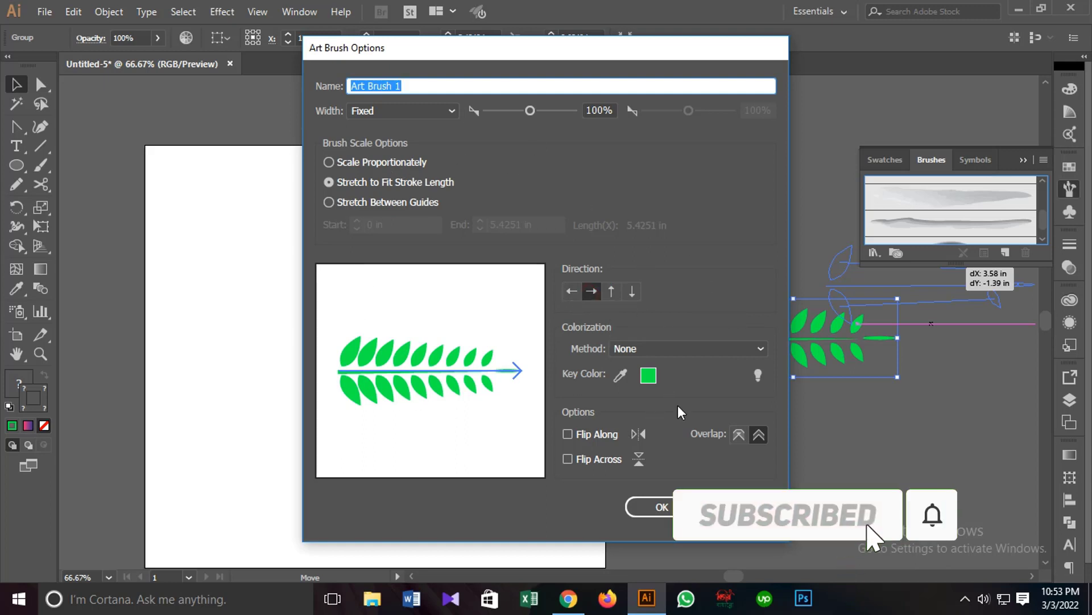
{"action": "left_click", "coordinate": [661, 506]}
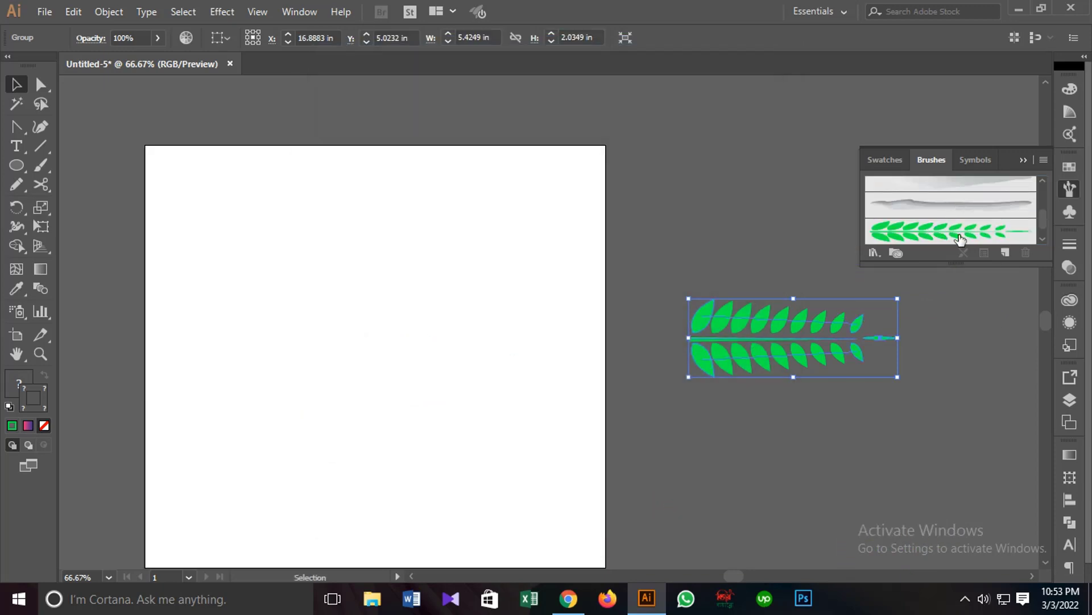
{"action": "left_click_drag", "start_coordinate": [790, 333], "coordinate": [999, 396]}
{"action": "left_click", "coordinate": [765, 397]}
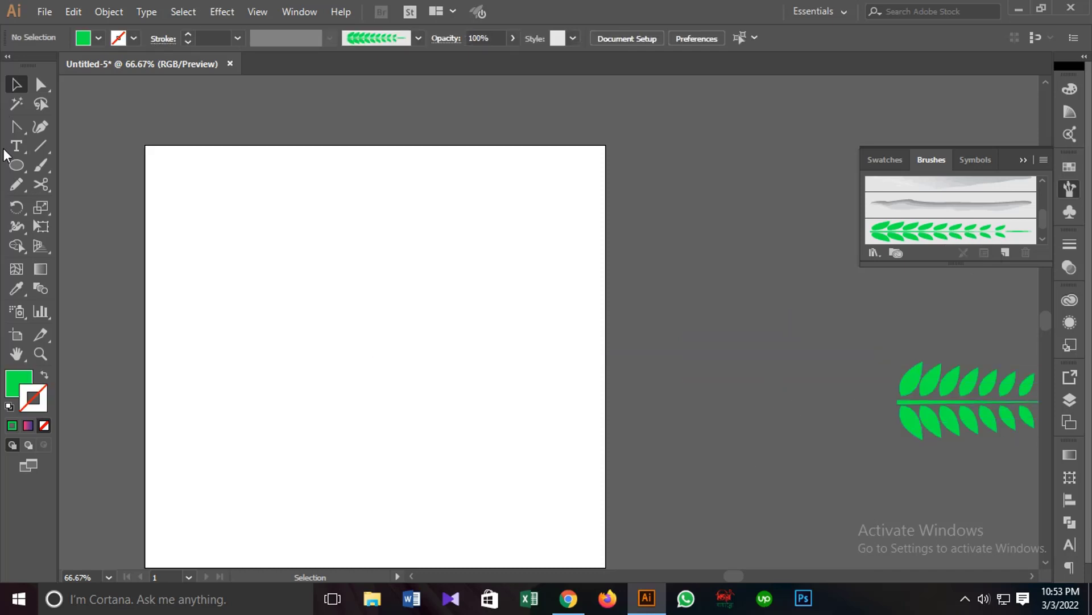
Paint a long rising stroke across the artboard with the Paintbrush tool and the new leafy branch brush
{"action": "mouse_move", "coordinate": [40, 165]}
{"action": "left_mouse_down"}
{"action": "mouse_move", "coordinate": [59, 182]}
{"action": "mouse_move", "coordinate": [111, 165]}
{"action": "left_mouse_up"}
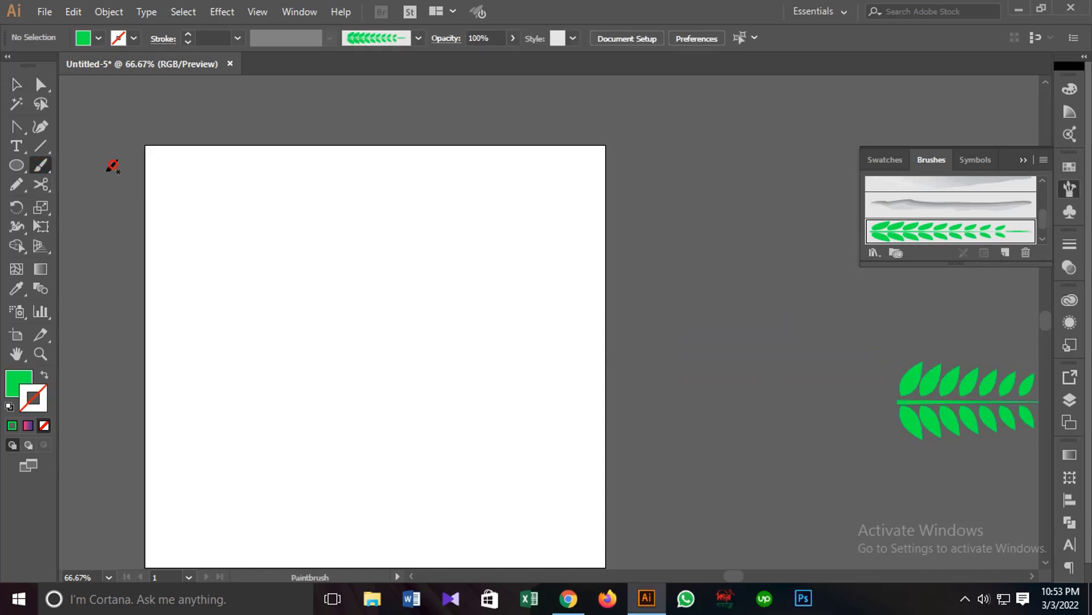
{"action": "left_click", "coordinate": [951, 232]}
{"action": "mouse_move", "coordinate": [168, 433]}
{"action": "left_mouse_down"}
{"action": "mouse_move", "coordinate": [450, 322]}
{"action": "mouse_move", "coordinate": [523, 233]}
{"action": "left_mouse_up"}
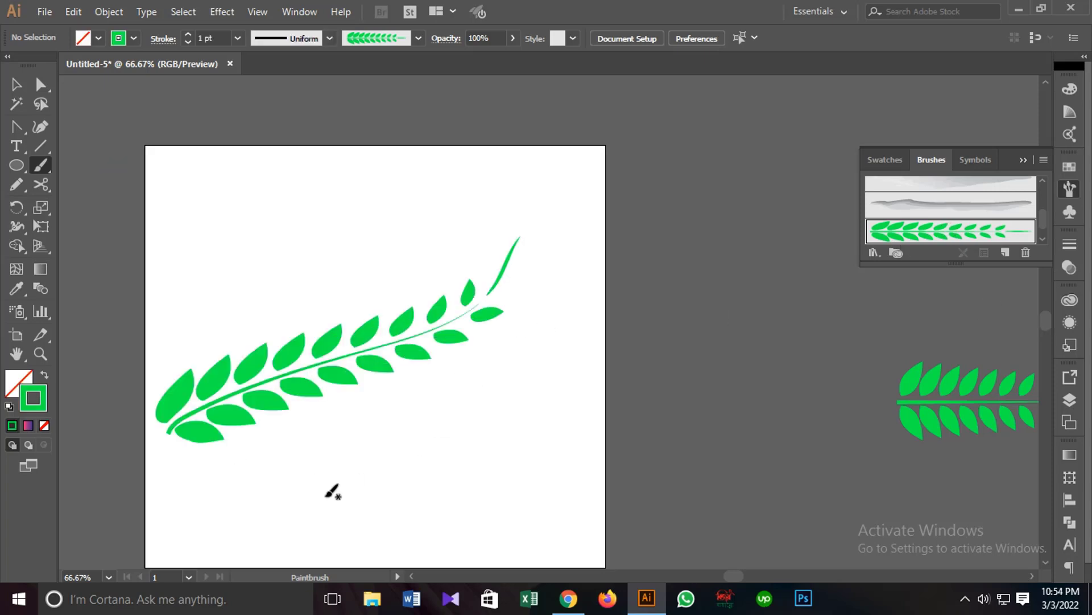
Set the painted branch's stroke weight to 0.25 pt and move it straight up toward the artboard's upper edge
{"action": "left_click", "coordinate": [17, 84]}
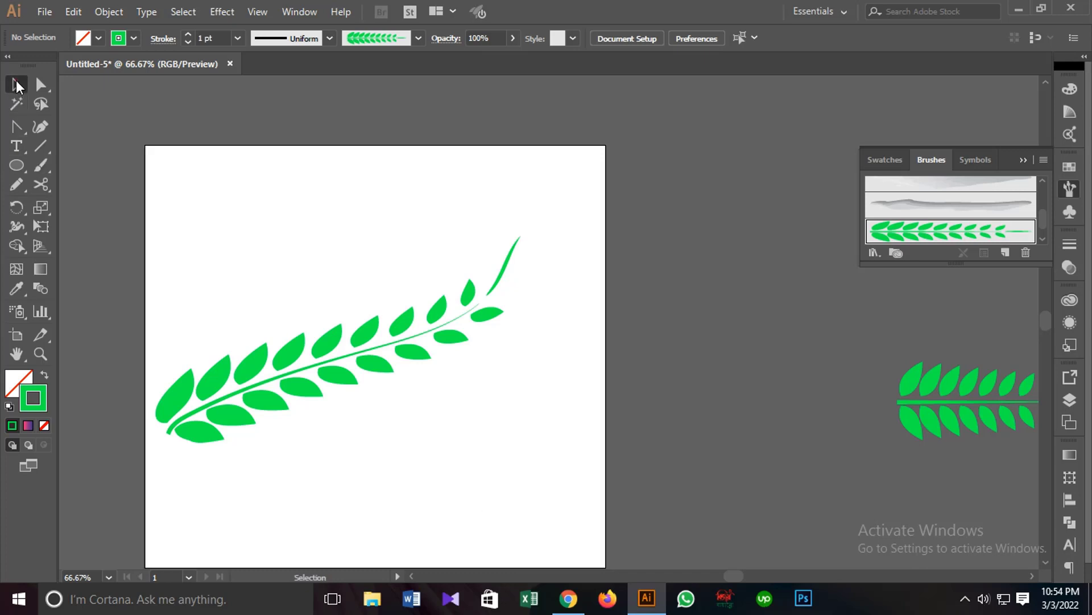
{"action": "left_click", "coordinate": [305, 345]}
{"action": "left_click", "coordinate": [237, 38]}
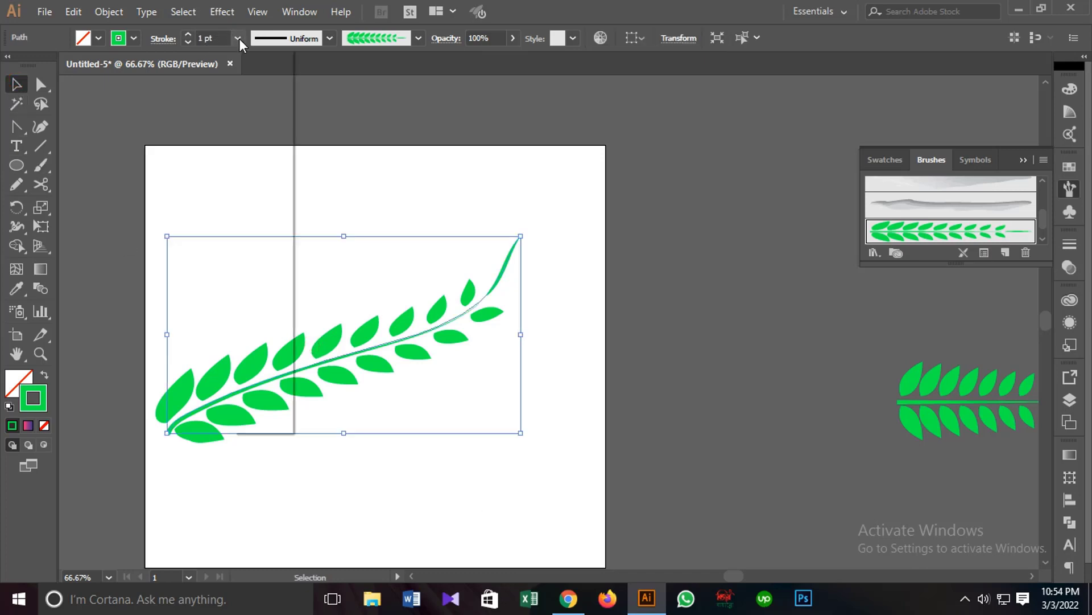
{"action": "left_click", "coordinate": [265, 56]}
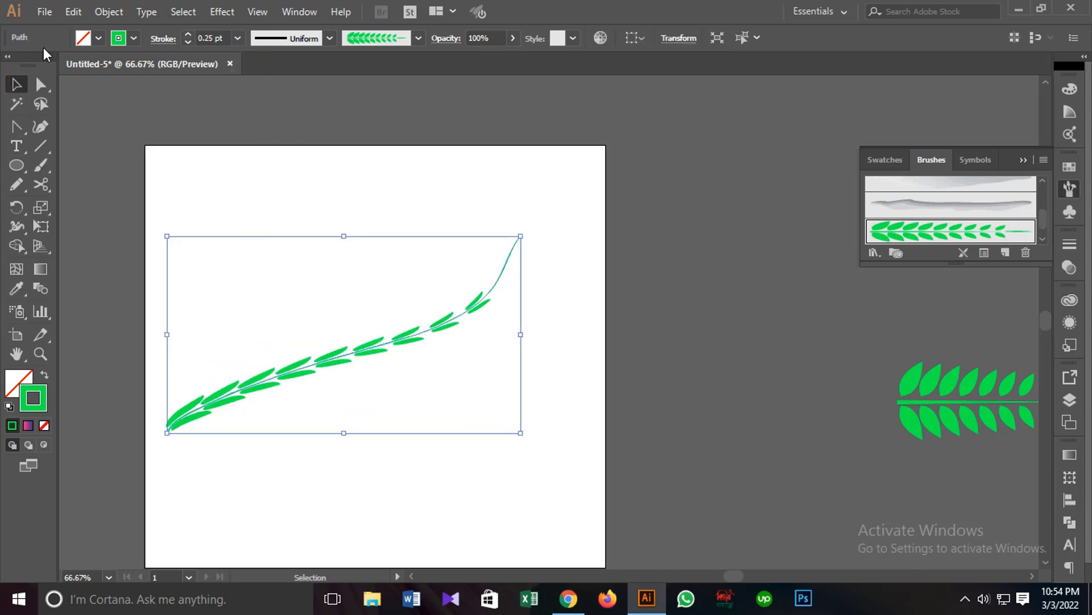
{"action": "left_click", "coordinate": [188, 220]}
{"action": "left_click_drag", "start_coordinate": [347, 354], "coordinate": [346, 219]}
{"action": "left_click", "coordinate": [205, 424]}
Paint three more curved branches in different directions below the first one with the leafy brush
{"action": "key", "text": "b"}
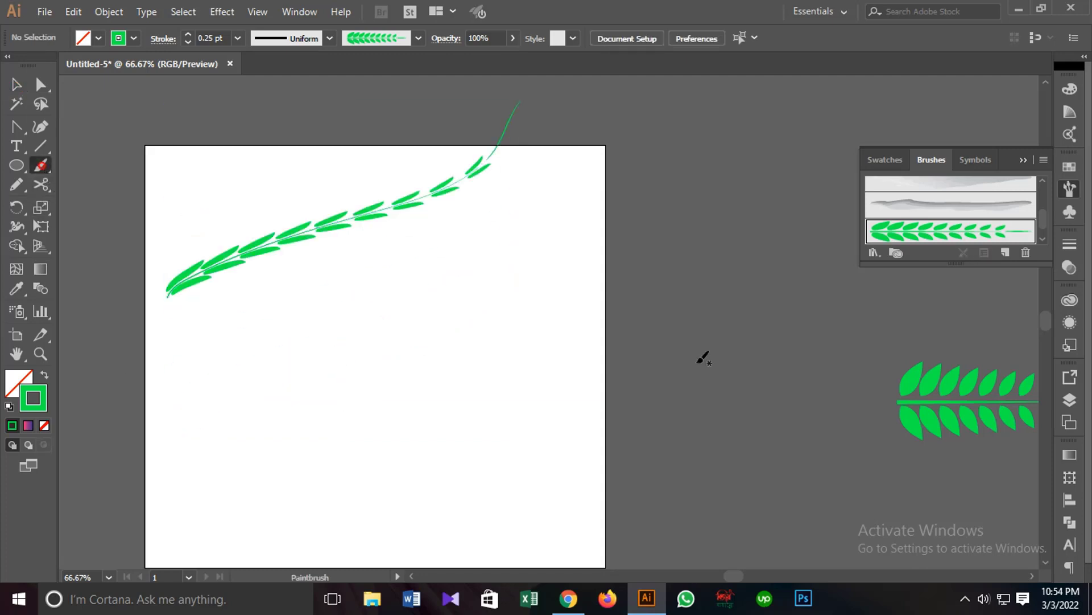
{"action": "mouse_move", "coordinate": [592, 340]}
{"action": "left_mouse_down"}
{"action": "mouse_move", "coordinate": [416, 321]}
{"action": "mouse_move", "coordinate": [313, 283]}
{"action": "left_mouse_up"}
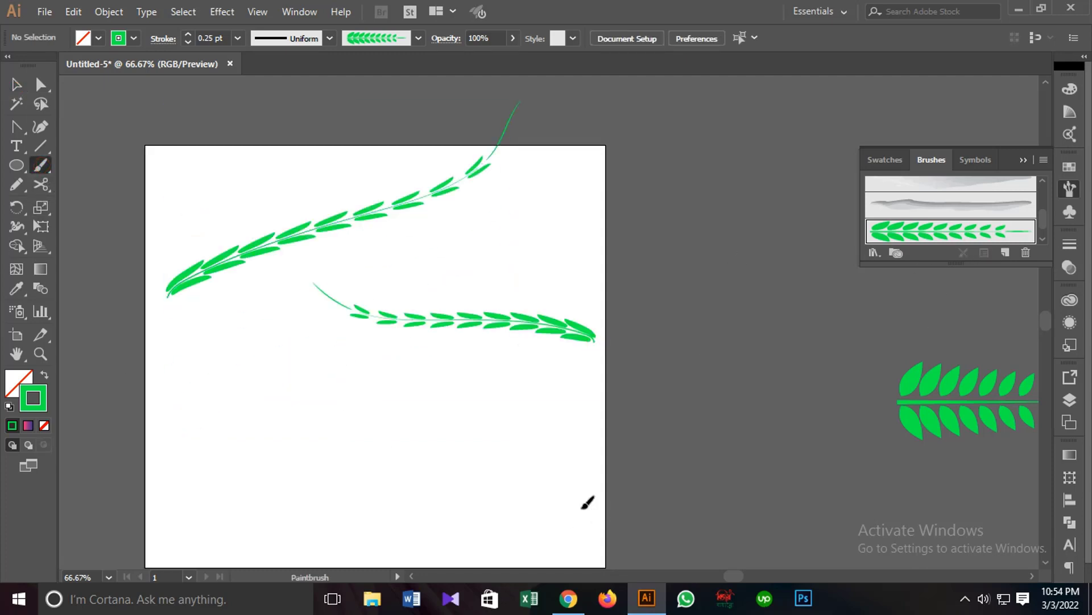
{"action": "mouse_move", "coordinate": [583, 509]}
{"action": "left_mouse_down"}
{"action": "mouse_move", "coordinate": [266, 391]}
{"action": "mouse_move", "coordinate": [258, 335]}
{"action": "left_mouse_up"}
{"action": "left_click_drag", "start_coordinate": [226, 517], "coordinate": [390, 261]}
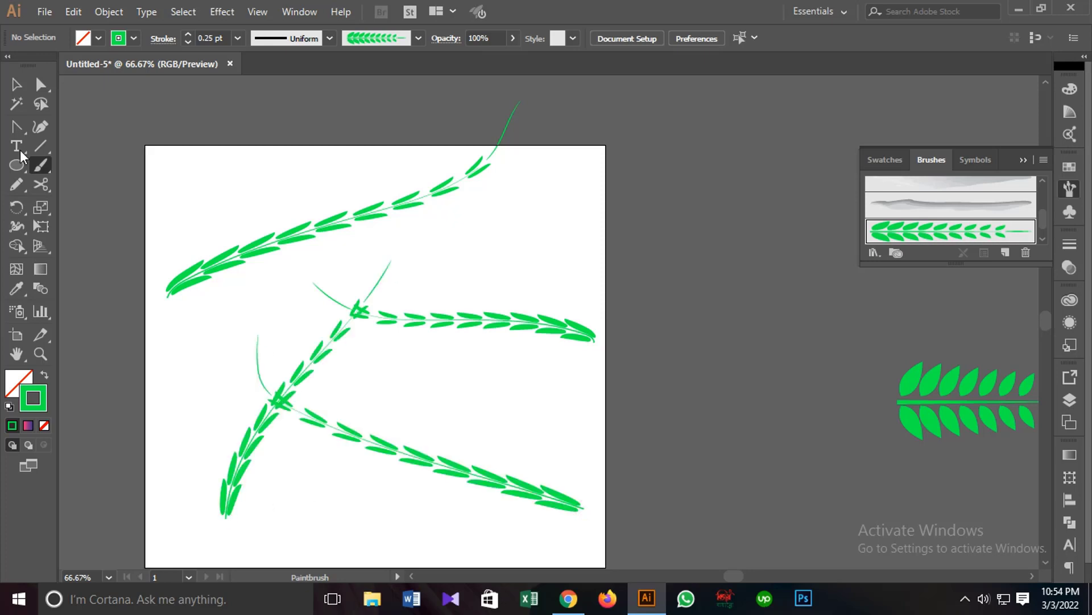
Select all four painted branches on the artboard and delete them
{"action": "left_click", "coordinate": [17, 86]}
{"action": "left_click_drag", "start_coordinate": [151, 154], "coordinate": [581, 469]}
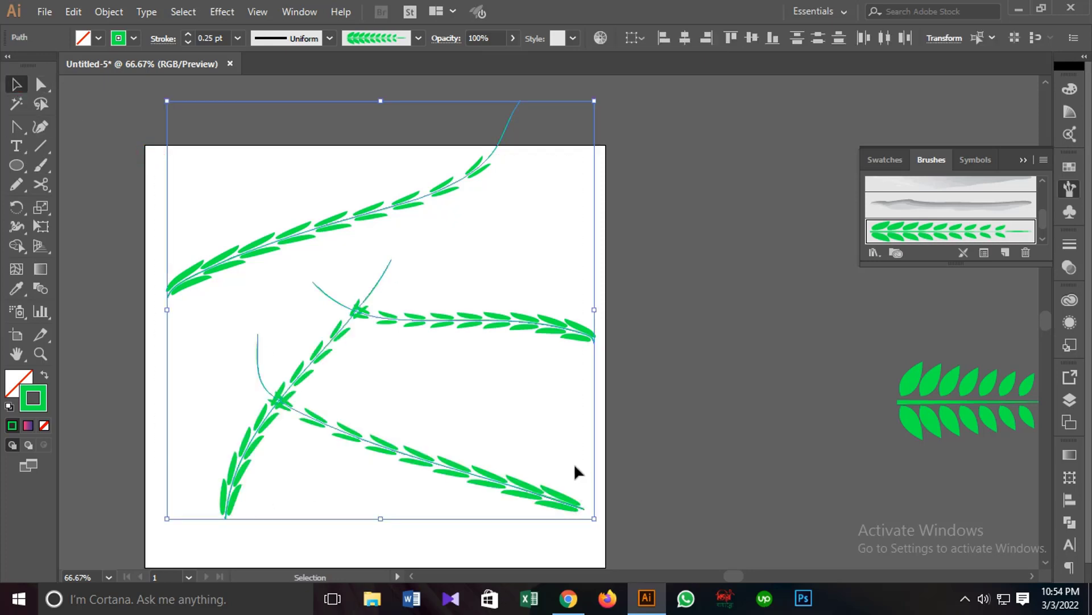
{"action": "key", "text": "Delete"}
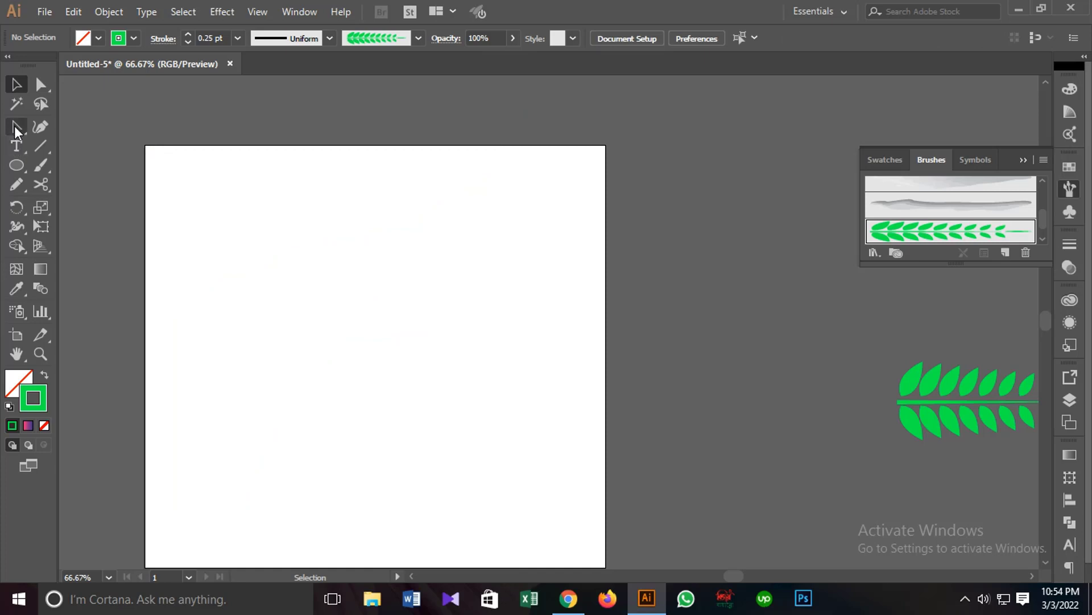
Draw a gently rising S-shaped path across the upper artboard with the Pen tool and apply the leafy art brush to it
{"action": "left_click_drag", "start_coordinate": [15, 126], "coordinate": [62, 127]}
{"action": "left_click", "coordinate": [165, 322]}
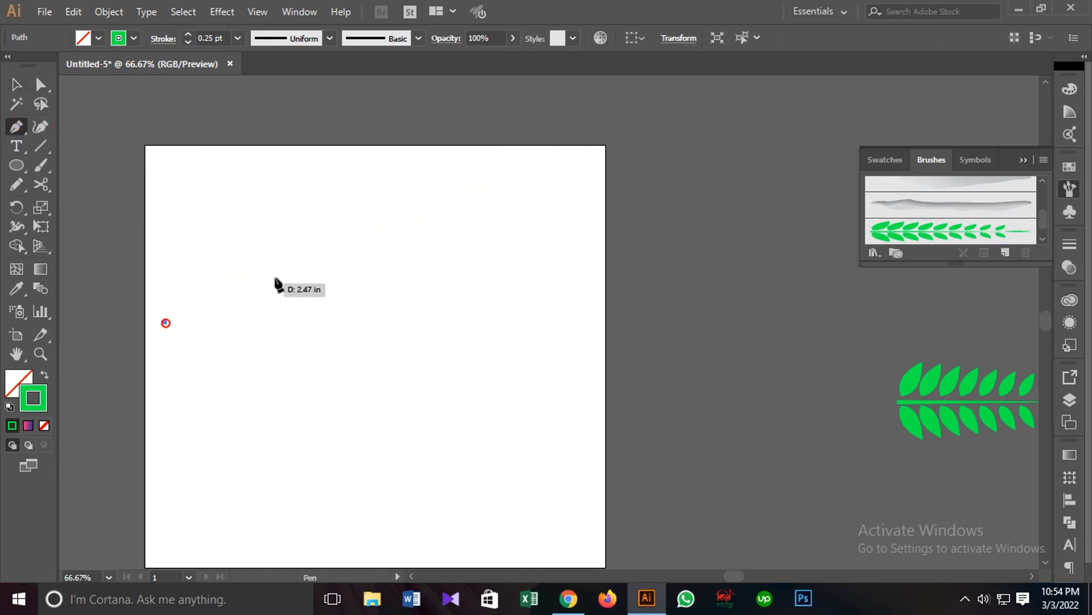
{"action": "left_click_drag", "start_coordinate": [285, 271], "coordinate": [366, 272]}
{"action": "left_click_drag", "start_coordinate": [476, 235], "coordinate": [511, 210]}
{"action": "left_click", "coordinate": [16, 84]}
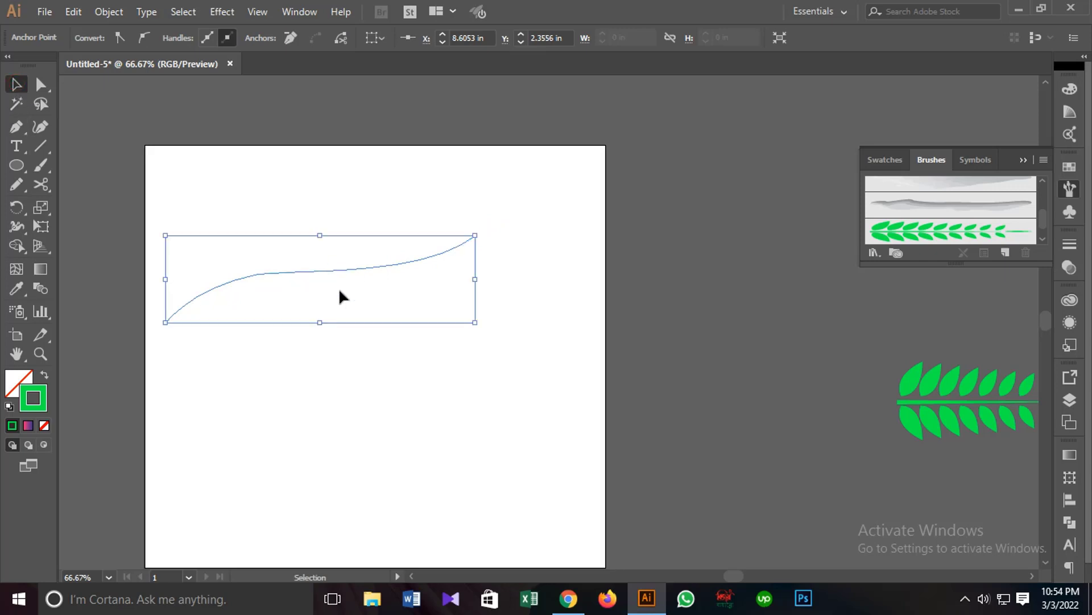
{"action": "left_click", "coordinate": [894, 231]}
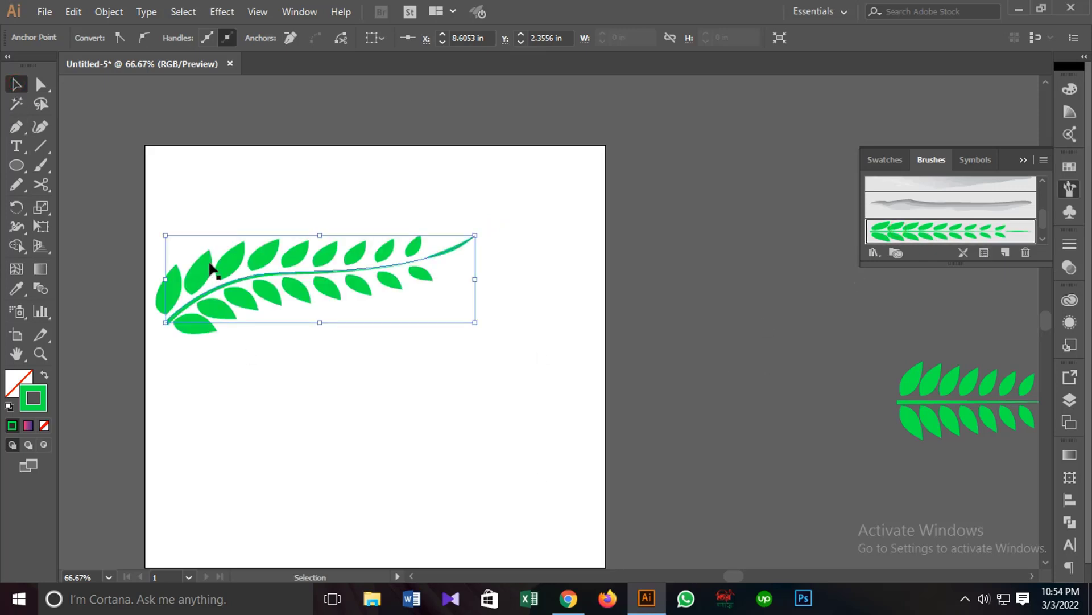
Set the leafy path's stroke weight to 0.25 pt and move it up to the artboard's upper edge
{"action": "left_click", "coordinate": [148, 103]}
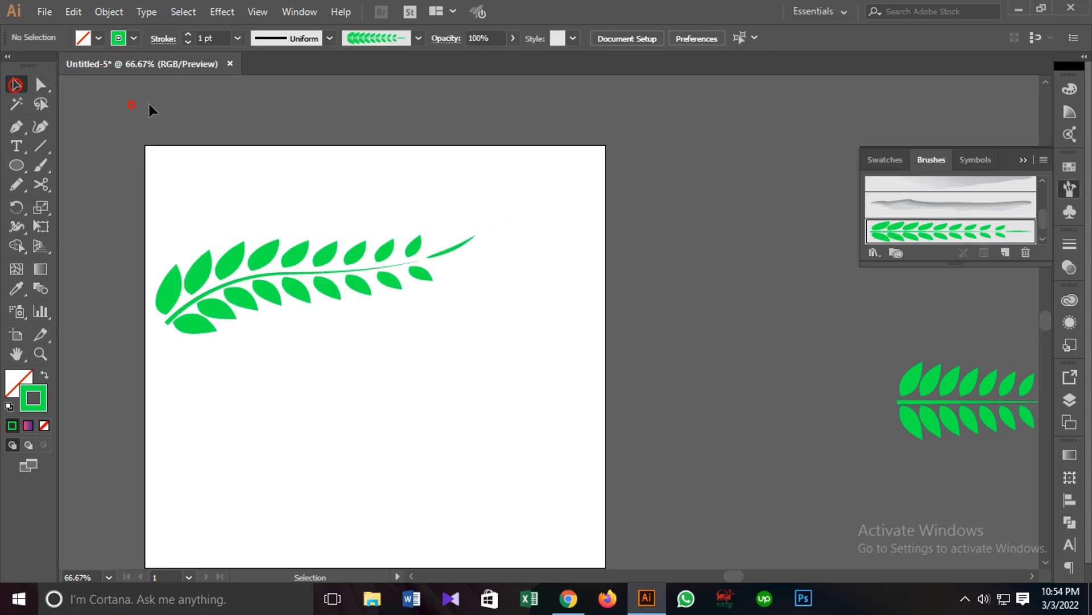
{"action": "left_click", "coordinate": [230, 263]}
{"action": "left_click", "coordinate": [238, 38]}
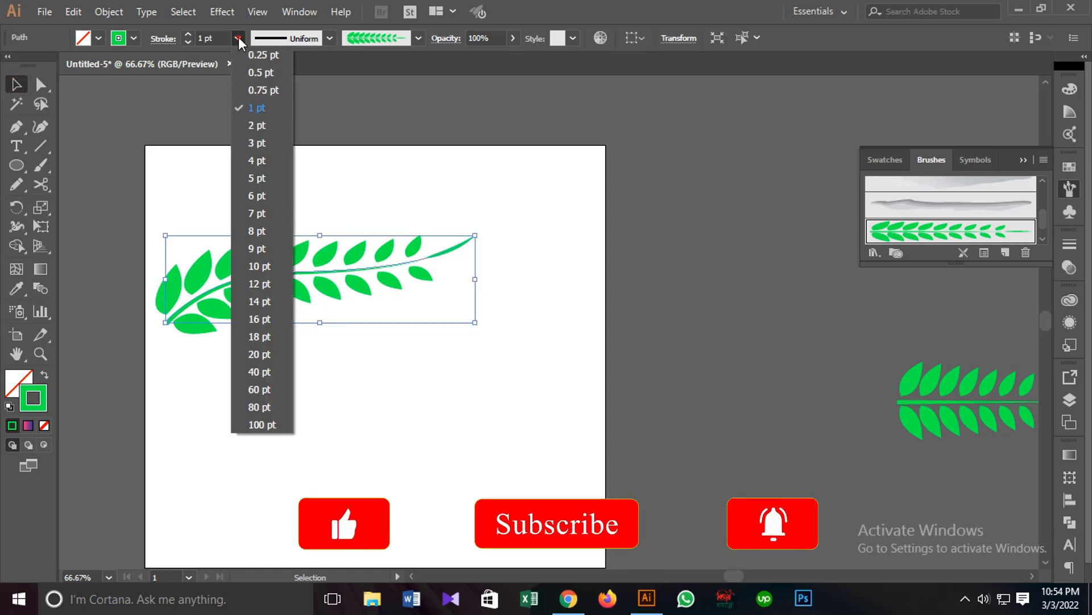
{"action": "left_click", "coordinate": [264, 57]}
{"action": "left_click", "coordinate": [261, 337]}
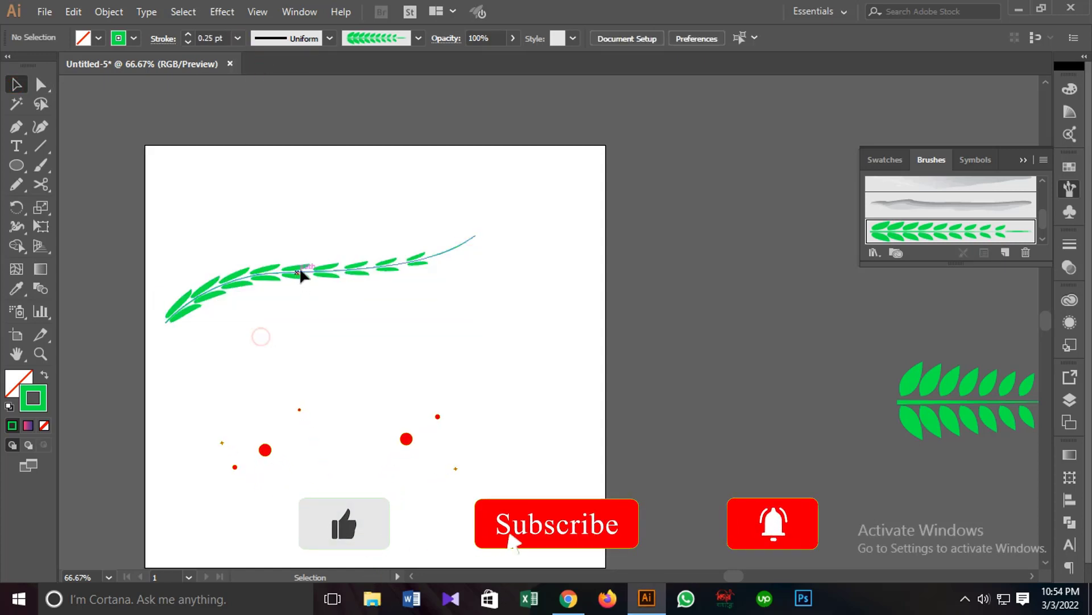
{"action": "left_click_drag", "start_coordinate": [296, 272], "coordinate": [323, 187]}
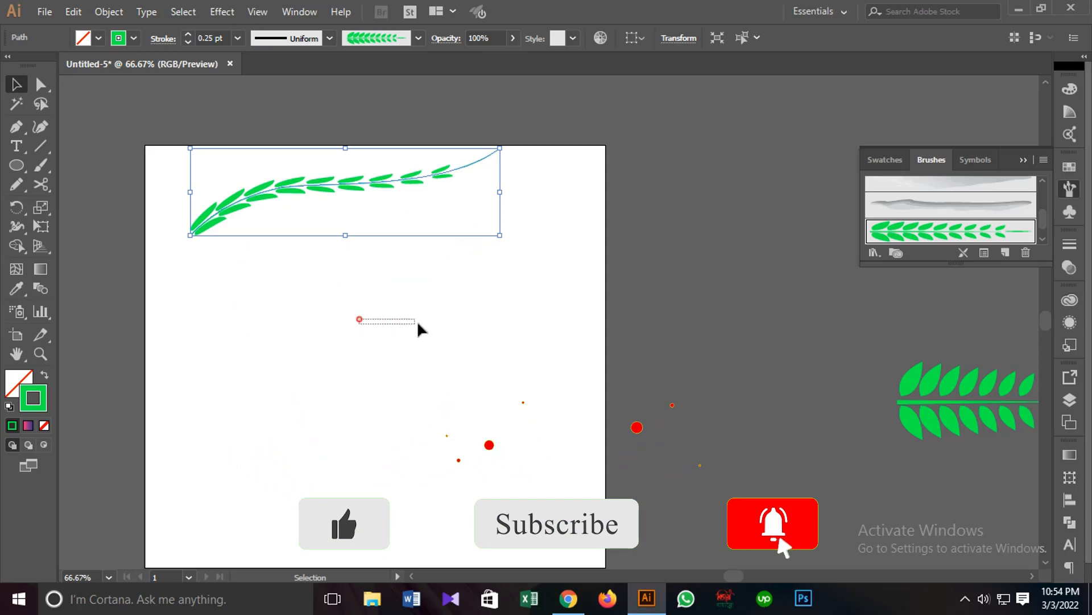
Delete the leafy path from the artboard
{"action": "left_click", "coordinate": [395, 333]}
{"action": "left_click", "coordinate": [287, 188]}
{"action": "key", "text": "Delete"}
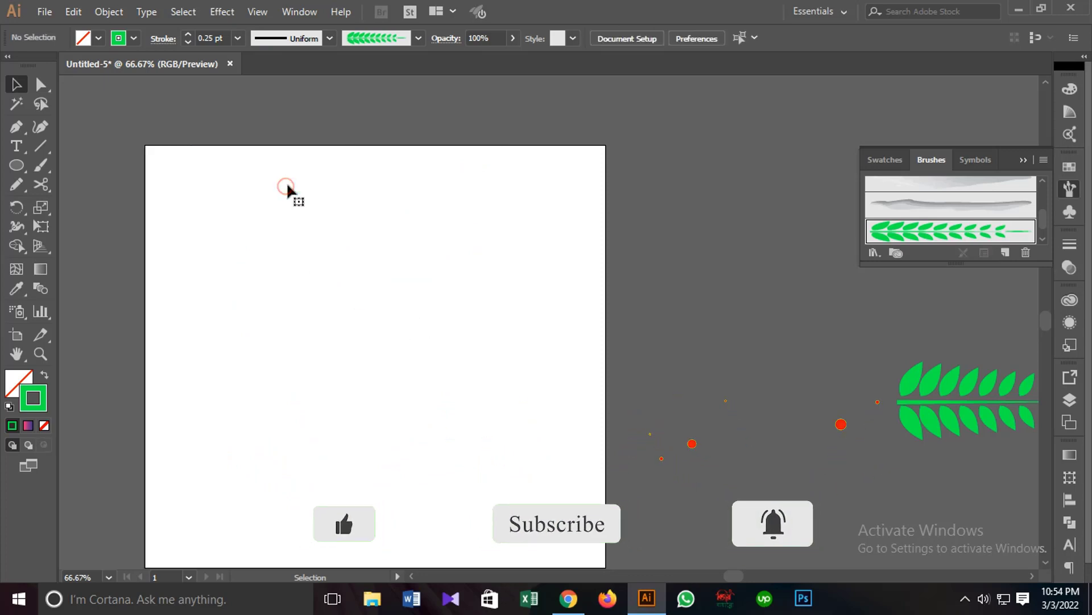
Draw a circle about 5.39 in across in the upper part of the artboard with the Ellipse tool
{"action": "left_click_drag", "start_coordinate": [314, 350], "coordinate": [512, 344]}
{"action": "key", "text": "ctrl+plus"}
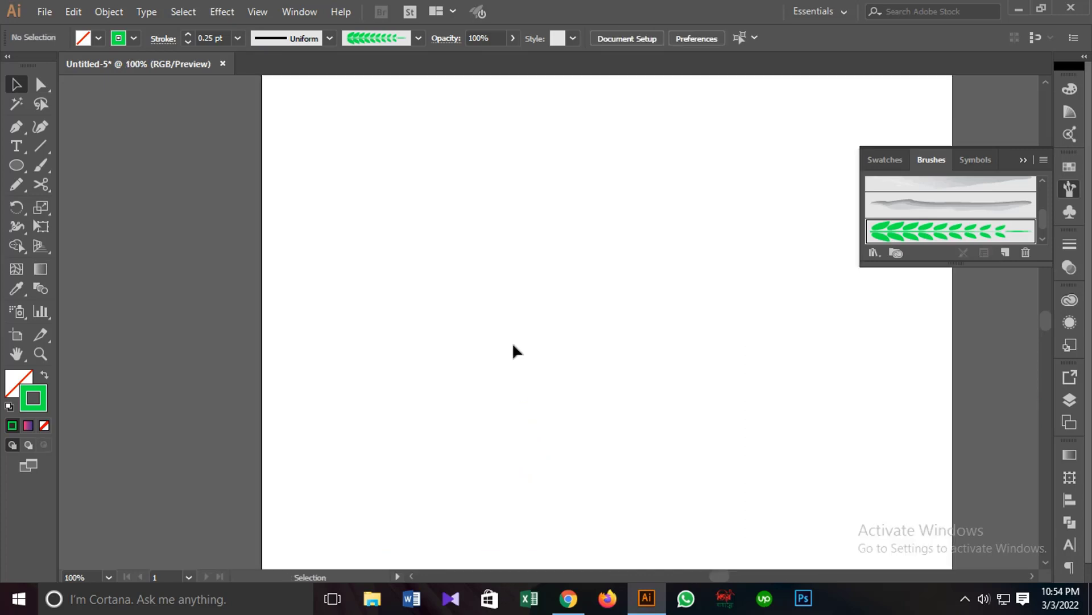
{"action": "left_click_drag", "start_coordinate": [629, 331], "coordinate": [553, 339]}
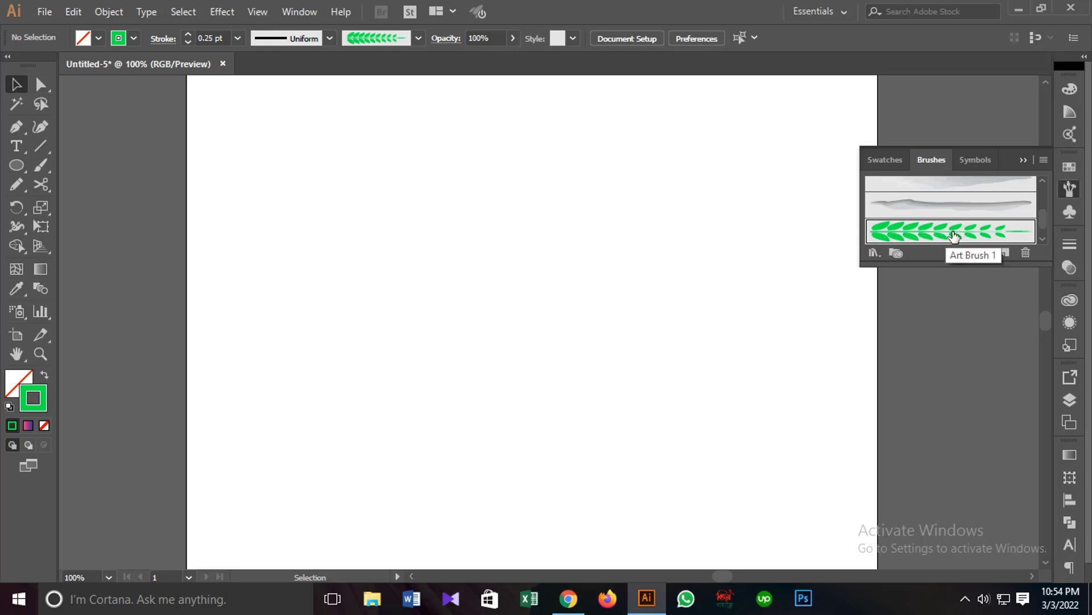
{"action": "left_click", "coordinate": [17, 166]}
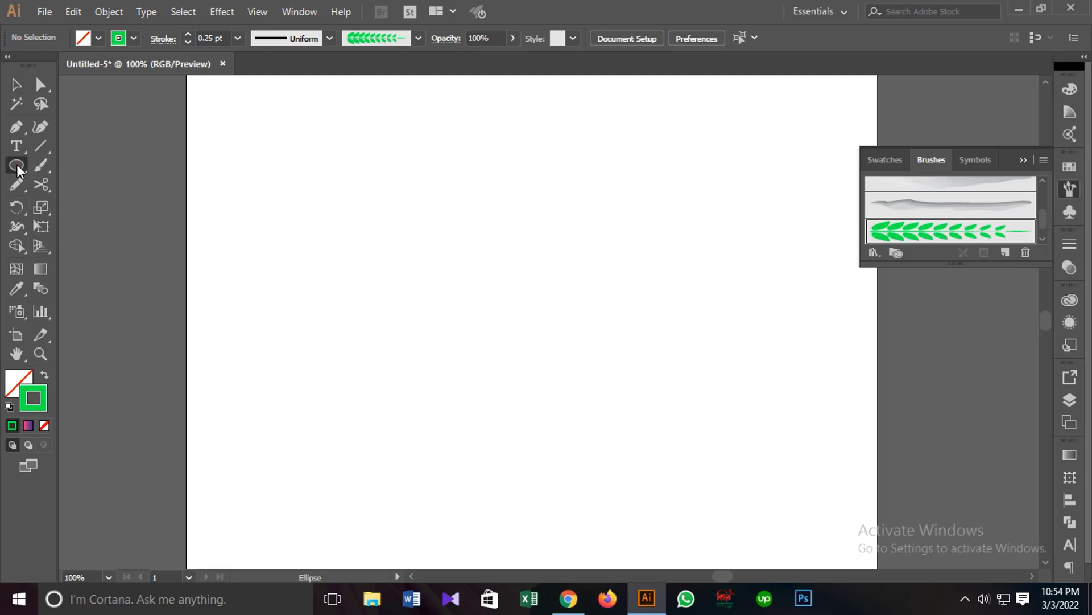
{"action": "left_click", "coordinate": [69, 205]}
{"action": "left_click_drag", "start_coordinate": [483, 242], "coordinate": [603, 395]}
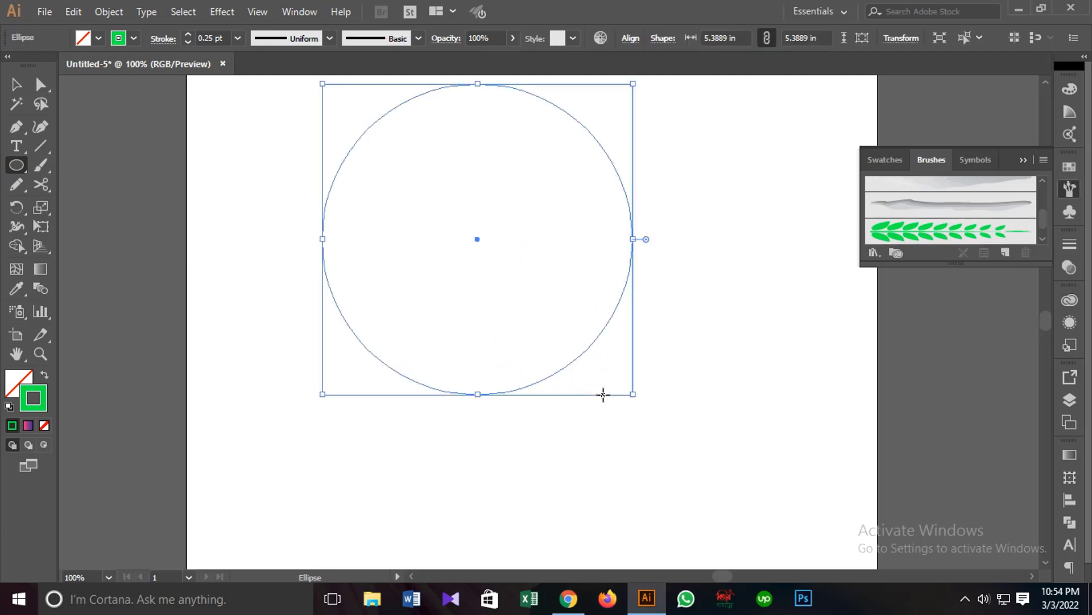
Set the circle's stroke weight to 12 pt and move the circle slightly down the artboard
{"action": "left_click", "coordinate": [238, 38]}
{"action": "left_click", "coordinate": [259, 354]}
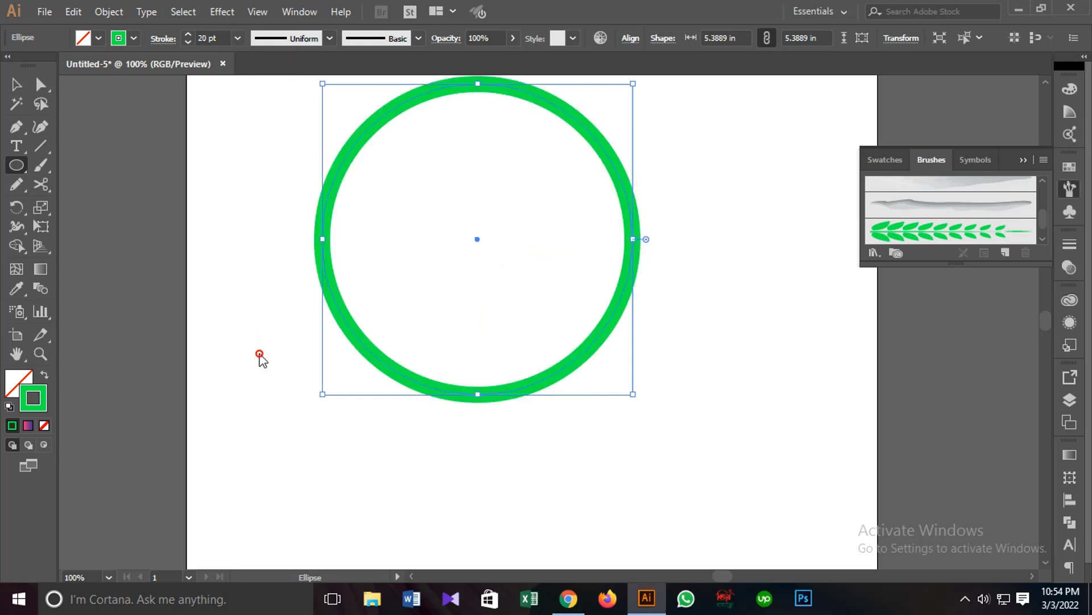
{"action": "left_click", "coordinate": [236, 38]}
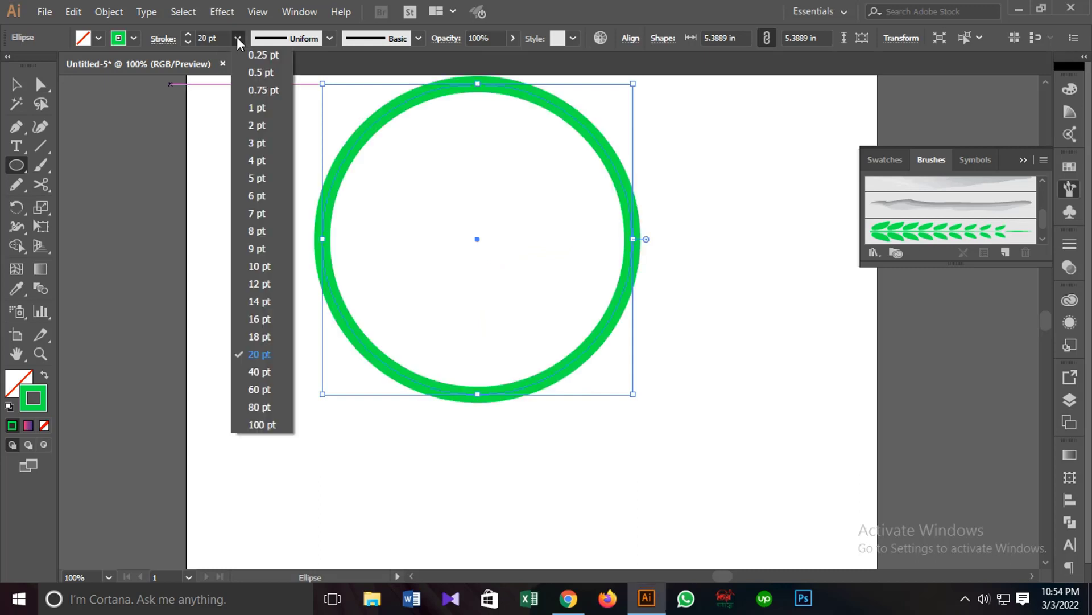
{"action": "left_click", "coordinate": [256, 284]}
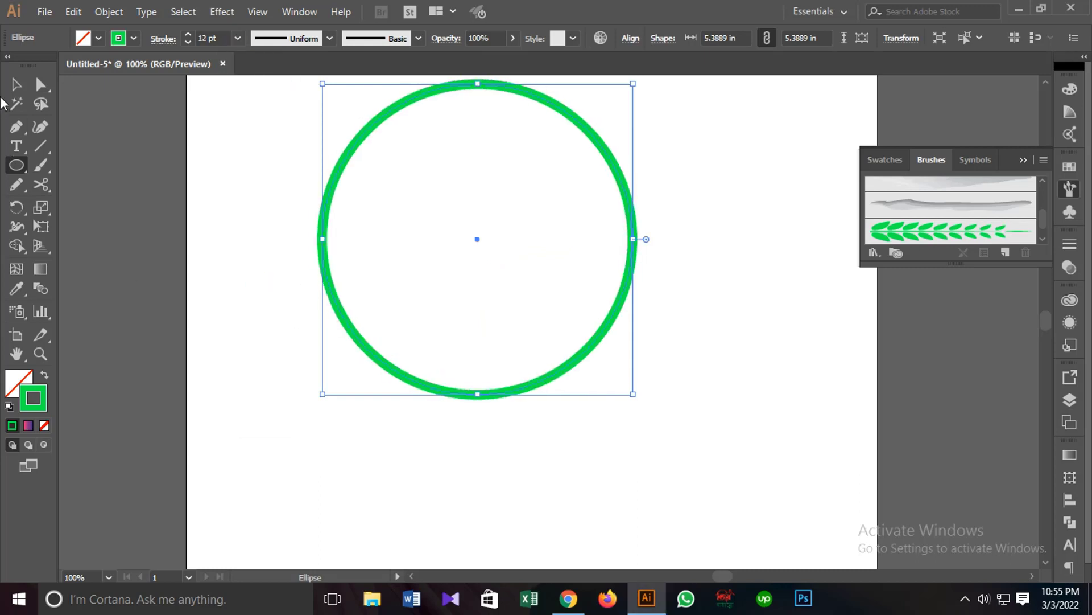
{"action": "left_click", "coordinate": [16, 85]}
{"action": "left_click", "coordinate": [429, 129]}
{"action": "left_click_drag", "start_coordinate": [312, 88], "coordinate": [446, 191]}
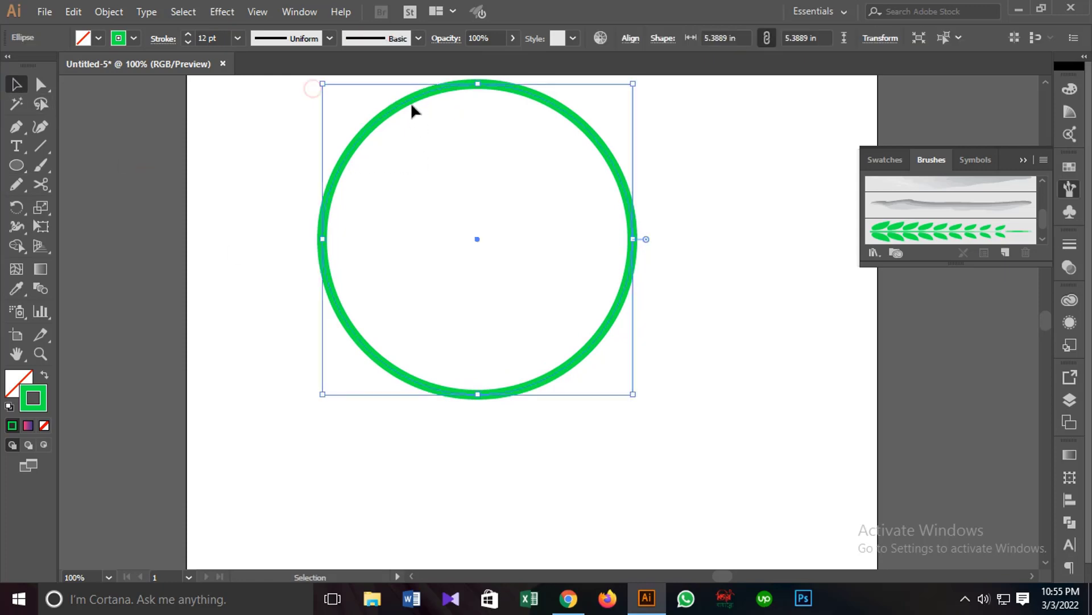
{"action": "left_click_drag", "start_coordinate": [413, 108], "coordinate": [411, 164]}
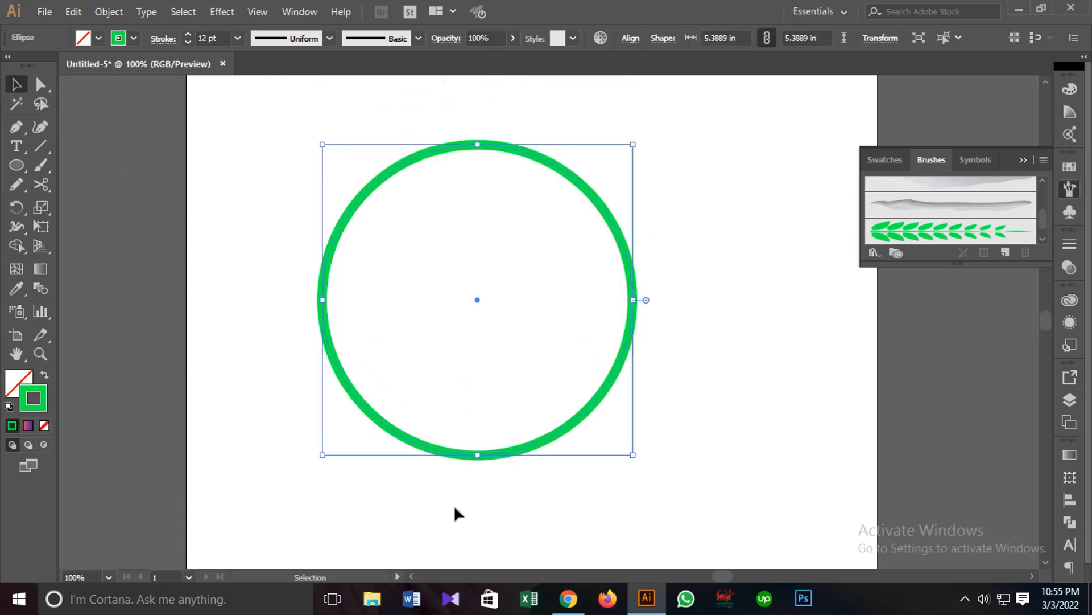
Cut the circle into two halves at its top and bottom anchor points with the Scissors tool
{"action": "left_click_drag", "start_coordinate": [41, 184], "coordinate": [85, 207]}
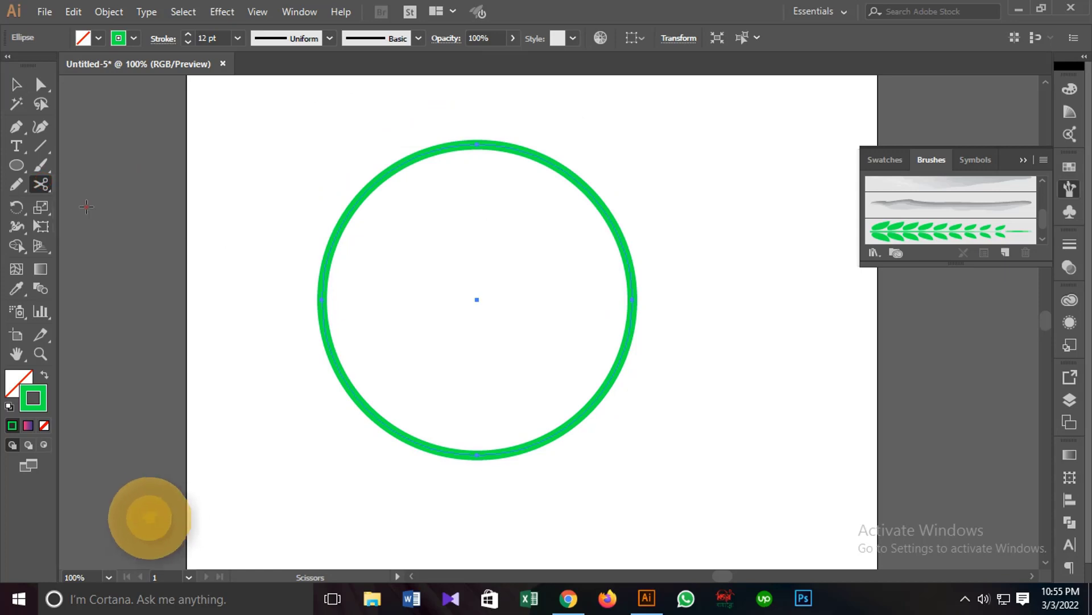
{"action": "left_click", "coordinate": [477, 144]}
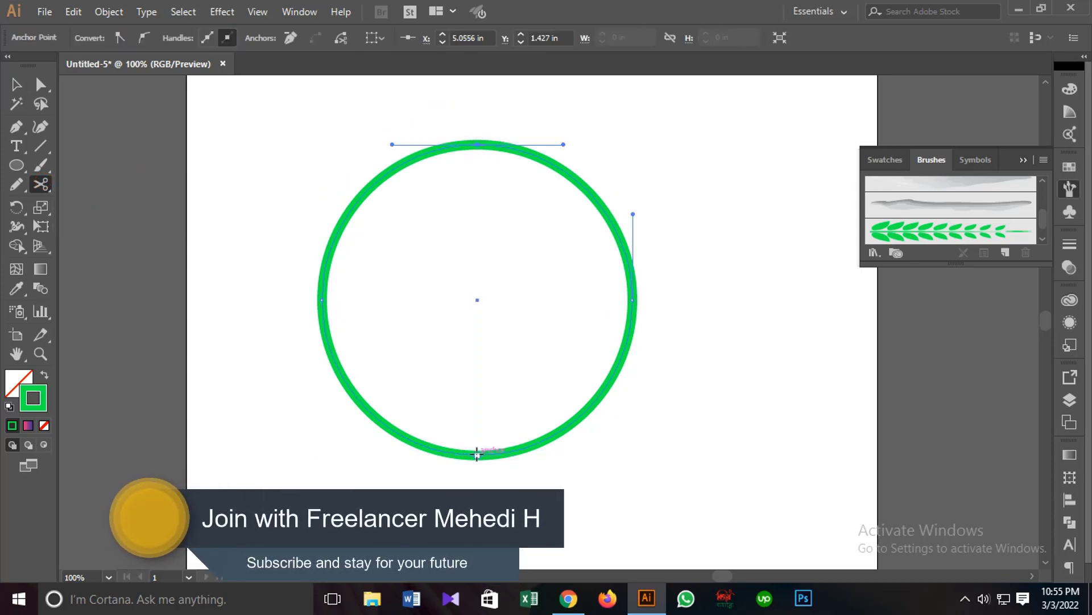
{"action": "left_click", "coordinate": [477, 454]}
{"action": "left_click", "coordinate": [16, 84]}
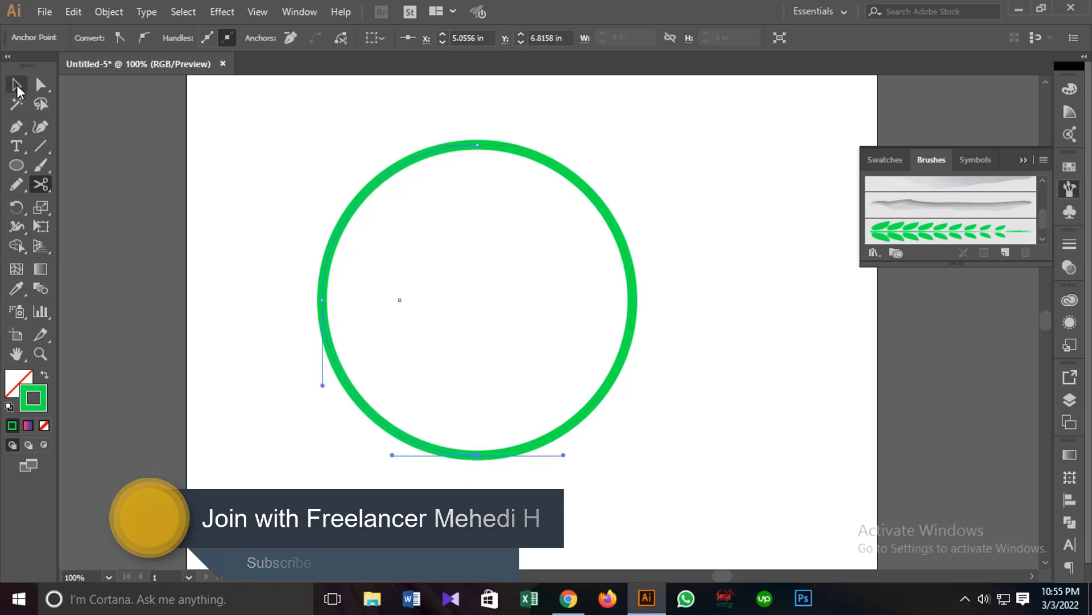
{"action": "left_click", "coordinate": [184, 179]}
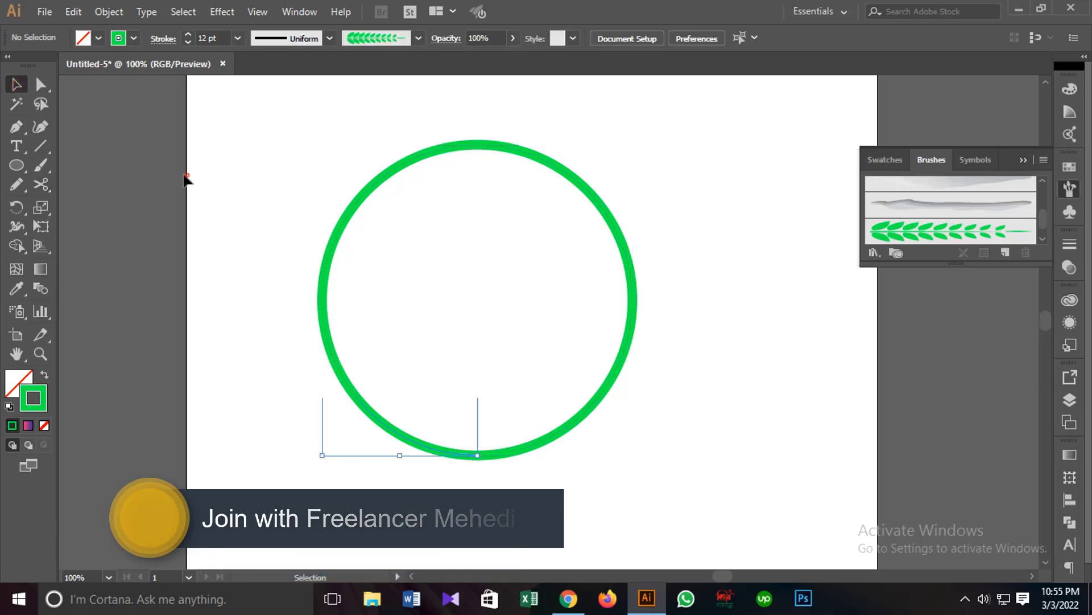
Nudge the circle's left half horizontally away from the right half to leave a narrow gap between them
{"action": "left_click", "coordinate": [329, 255]}
{"action": "key", "text": "Left"}
{"action": "key", "text": "Left"}
{"action": "key", "text": "Left"}
{"action": "key", "text": "Left"}
{"action": "key", "text": "Left"}
{"action": "key", "text": "Left"}
{"action": "key", "text": "Left"}
{"action": "key", "text": "Left"}
{"action": "key", "text": "Left"}
{"action": "key", "text": "Left"}
{"action": "key", "text": "Left"}
{"action": "key", "text": "Left"}
{"action": "key", "text": "Left"}
{"action": "key", "text": "Left"}
{"action": "key", "text": "Left"}
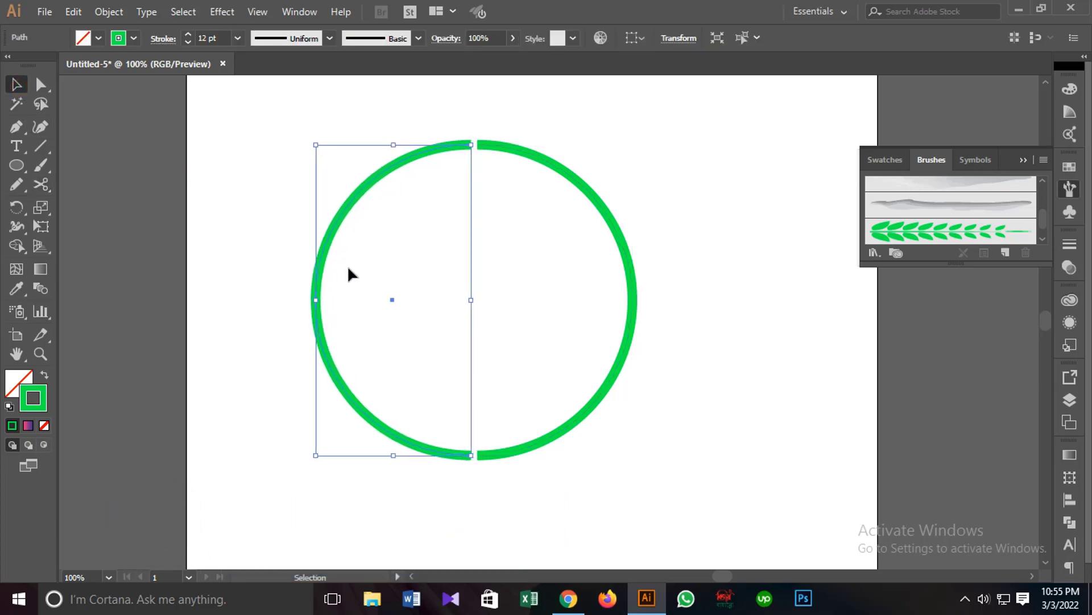
{"action": "key", "text": "Left"}
{"action": "key", "text": "Left"}
{"action": "key", "text": "Left"}
{"action": "key", "text": "Left"}
{"action": "key", "text": "Left"}
{"action": "key", "text": "Left"}
{"action": "key", "text": "Left"}
{"action": "key", "text": "Left"}
{"action": "key", "text": "Left"}
{"action": "key", "text": "Left"}
{"action": "key", "text": "Left"}
{"action": "key", "text": "Left"}
{"action": "key", "text": "Left"}
{"action": "key", "text": "Left"}
{"action": "key", "text": "Left"}
{"action": "key", "text": "Left"}
{"action": "key", "text": "Left"}
{"action": "key", "text": "Left"}
{"action": "key", "text": "Left"}
{"action": "key", "text": "Left"}
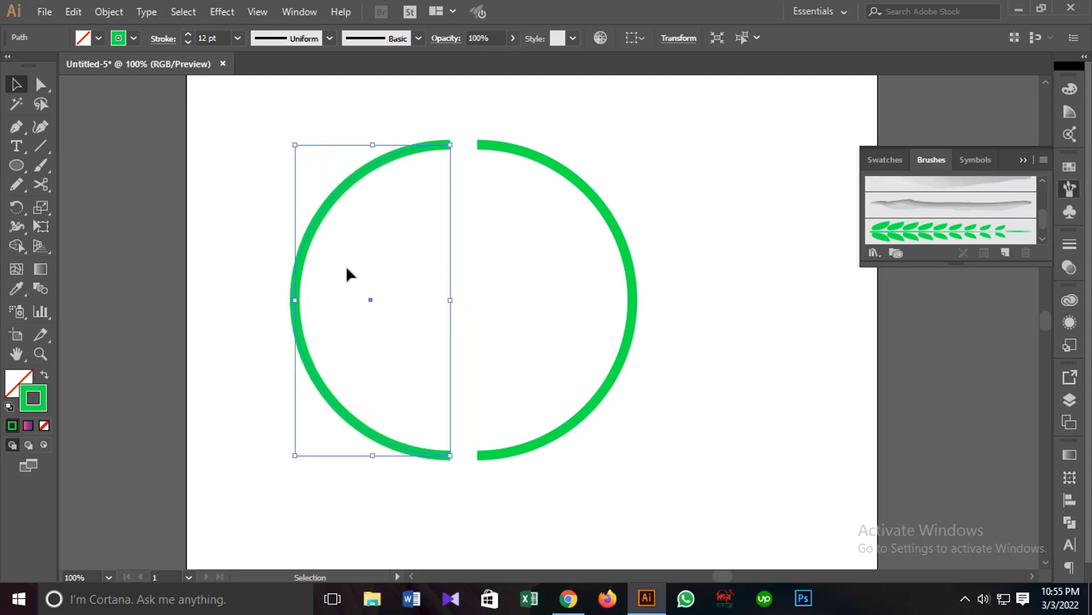
{"action": "key", "text": "Left"}
{"action": "key", "text": "Left"}
{"action": "key", "text": "Left"}
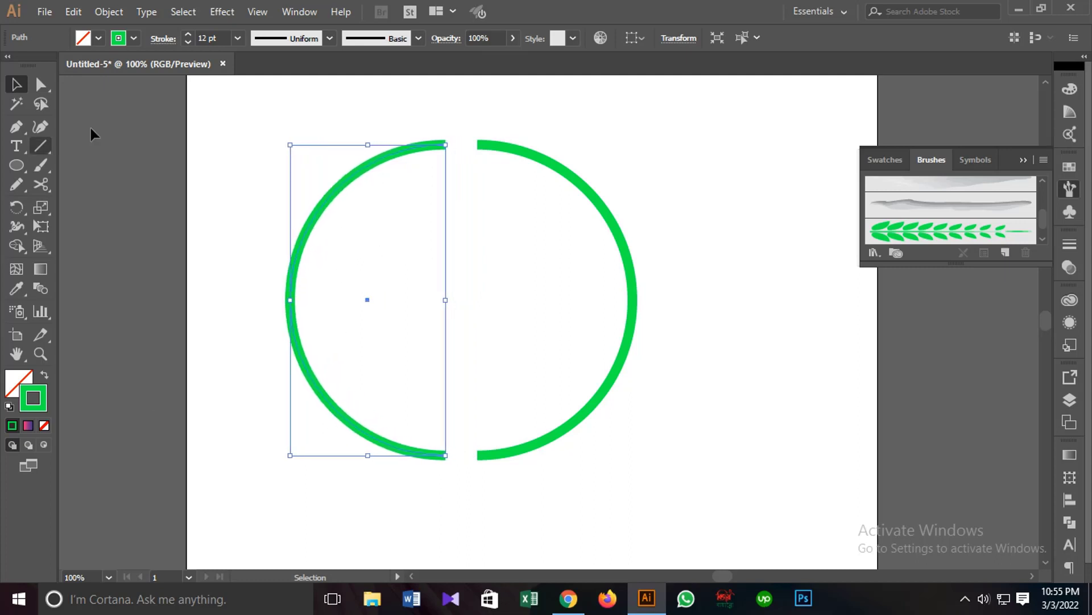
Apply the leafy art brush to the left half and then to the right half of the cut circle
{"action": "left_click", "coordinate": [932, 232]}
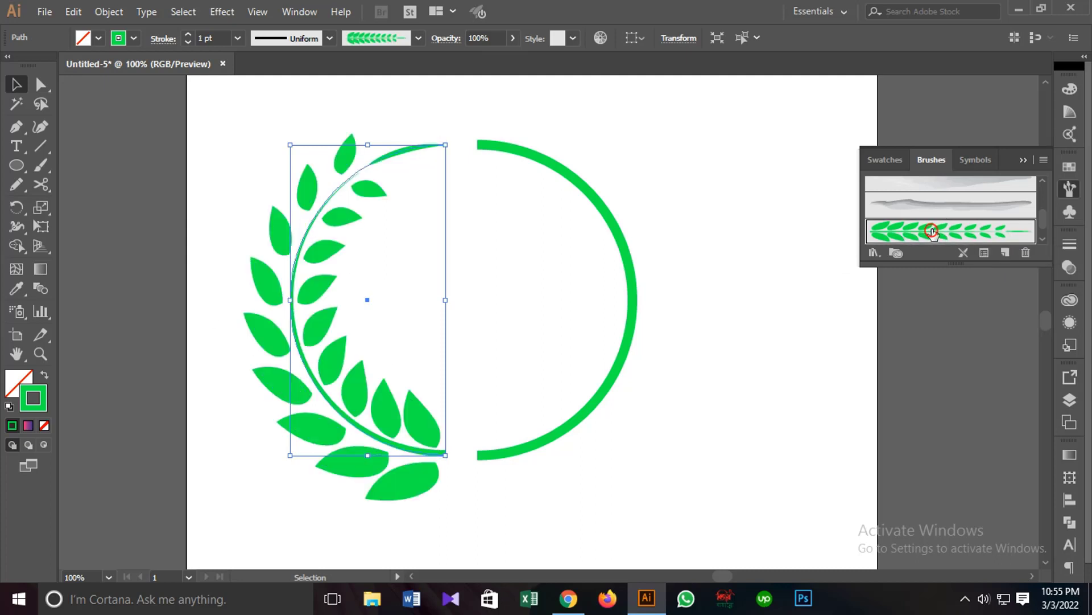
{"action": "left_click", "coordinate": [731, 294]}
{"action": "left_click", "coordinate": [626, 265]}
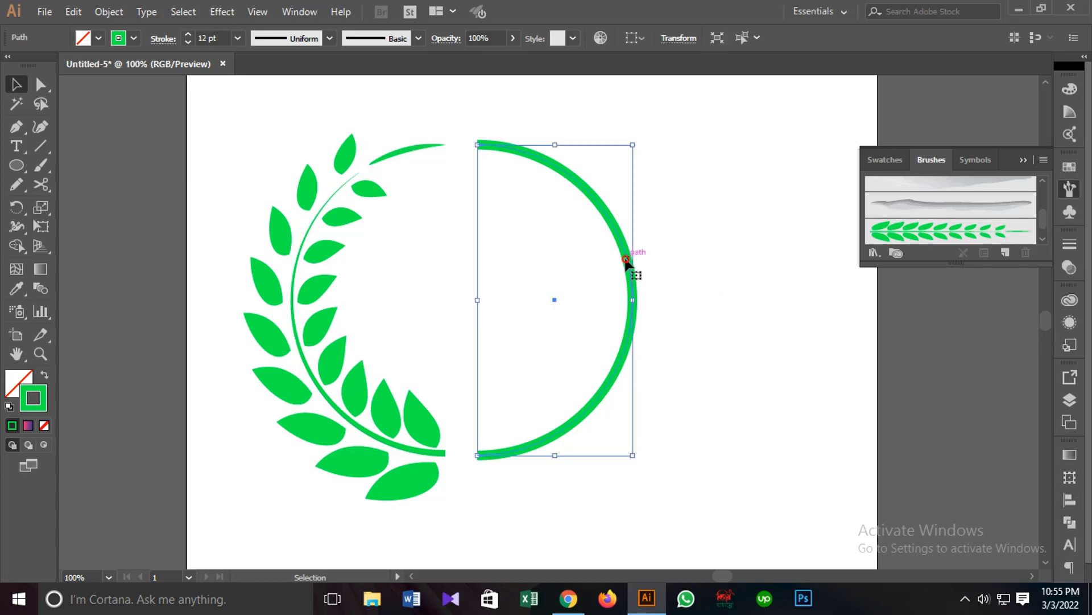
{"action": "left_click", "coordinate": [949, 233]}
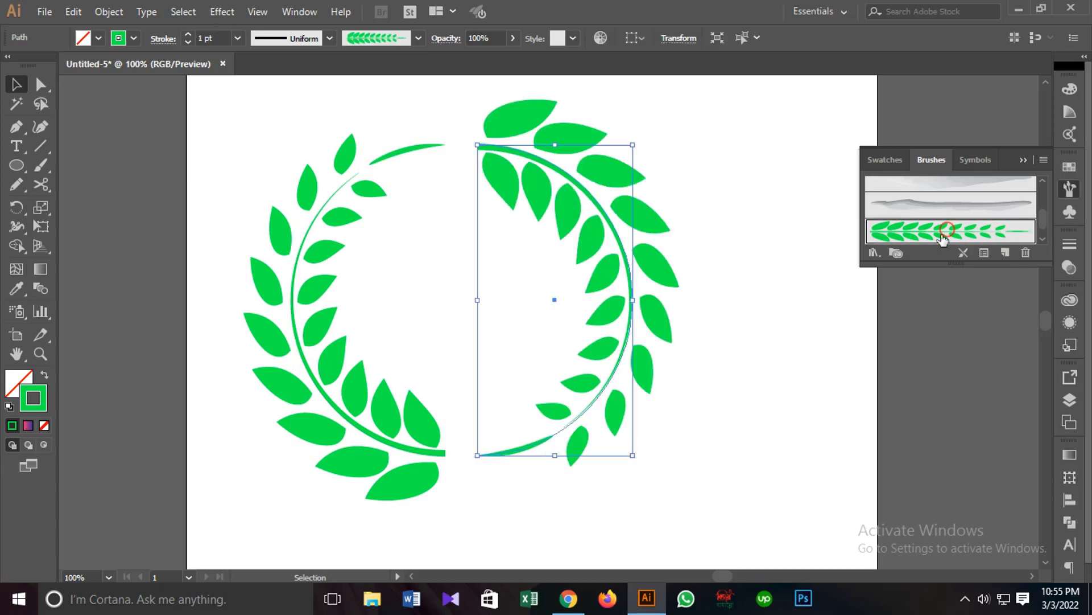
{"action": "left_click", "coordinate": [796, 271]}
Reflect the right leafy half across the horizontal axis so its leaves mirror the left half
{"action": "right_click", "coordinate": [602, 235]}
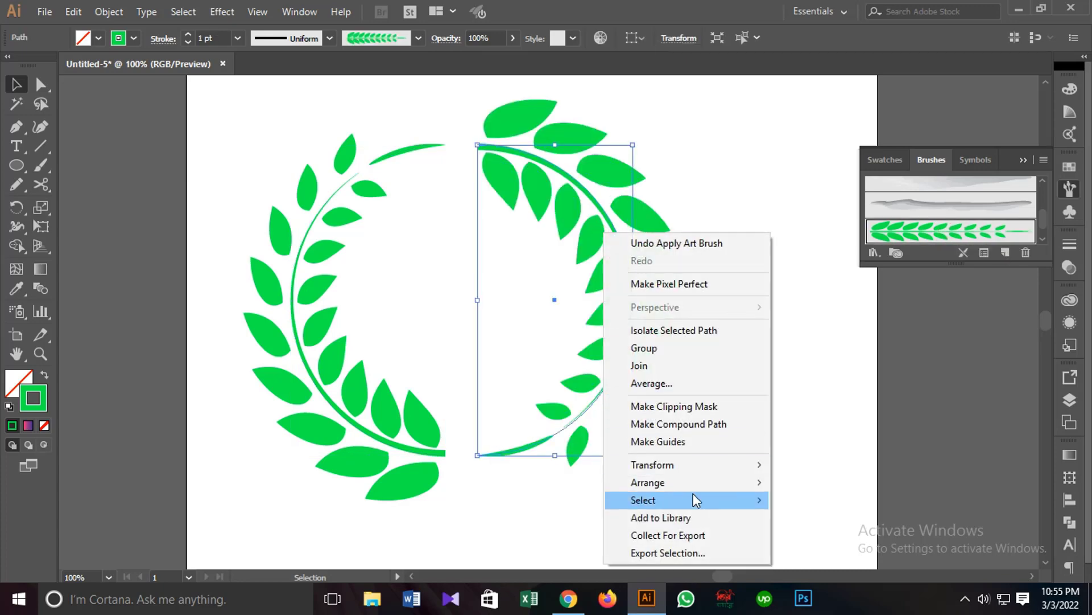
{"action": "mouse_move", "coordinate": [742, 487]}
{"action": "mouse_move", "coordinate": [694, 464]}
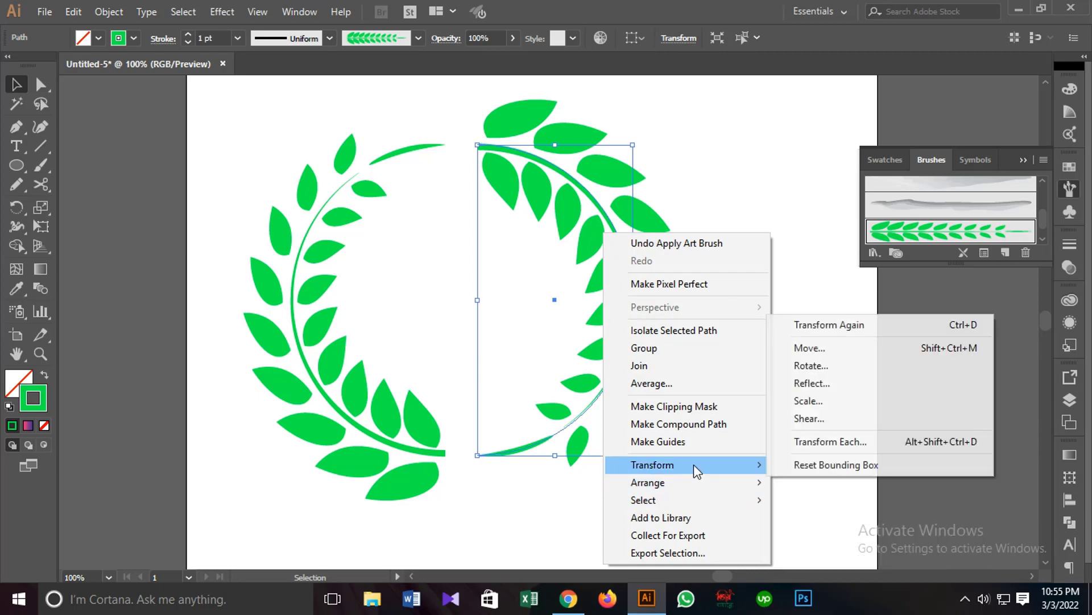
{"action": "left_click", "coordinate": [823, 386]}
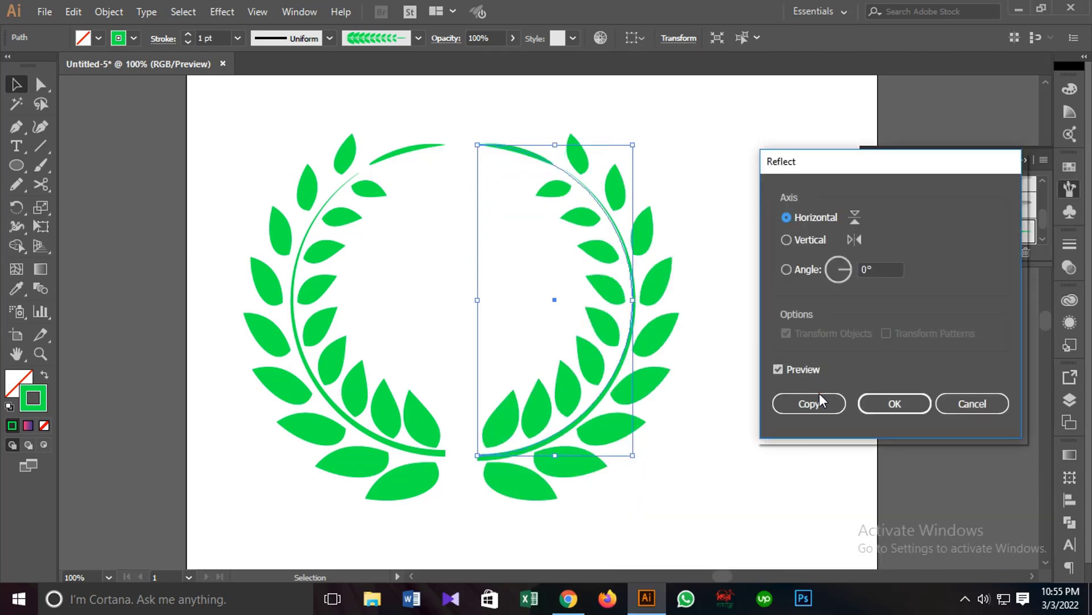
{"action": "left_click", "coordinate": [894, 403]}
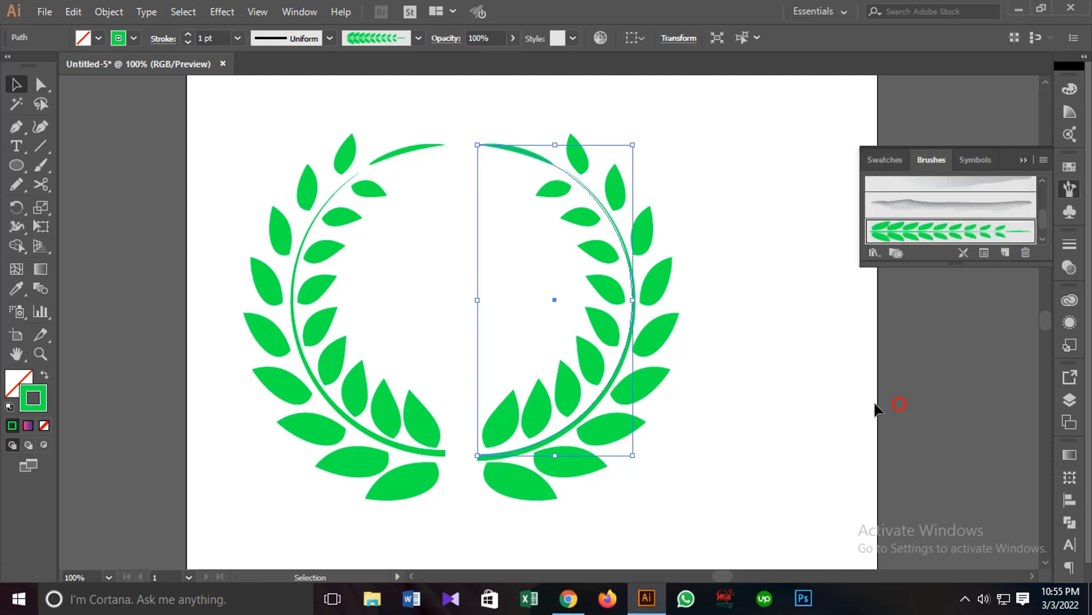
{"action": "left_click", "coordinate": [839, 384]}
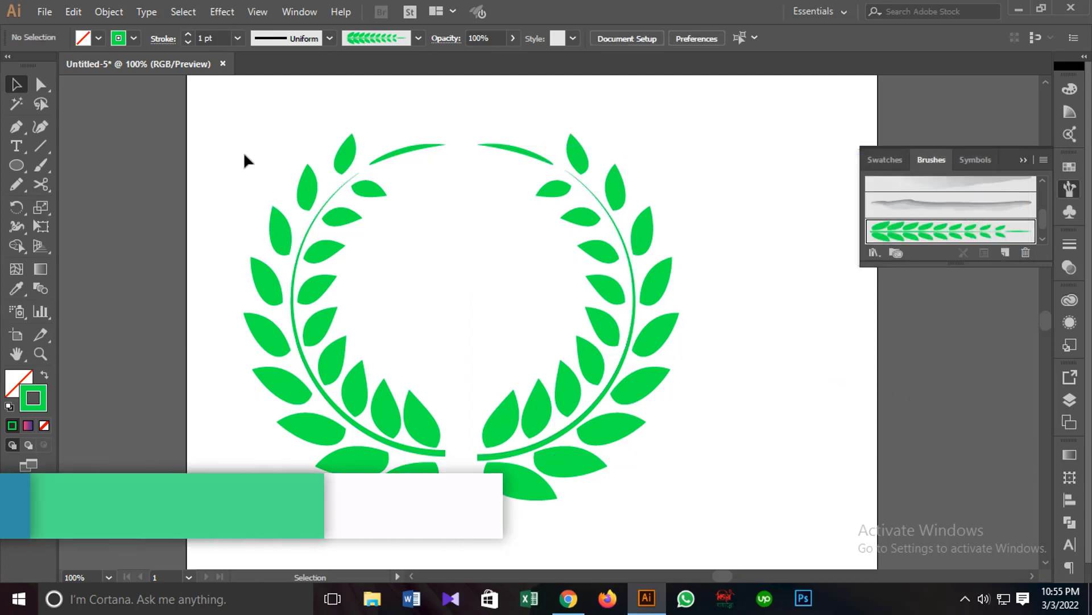
Select both halves of the wreath and set their stroke weight to 0.25 pt after trying 0.5 pt
{"action": "left_click_drag", "start_coordinate": [245, 155], "coordinate": [680, 462]}
{"action": "left_click", "coordinate": [237, 38]}
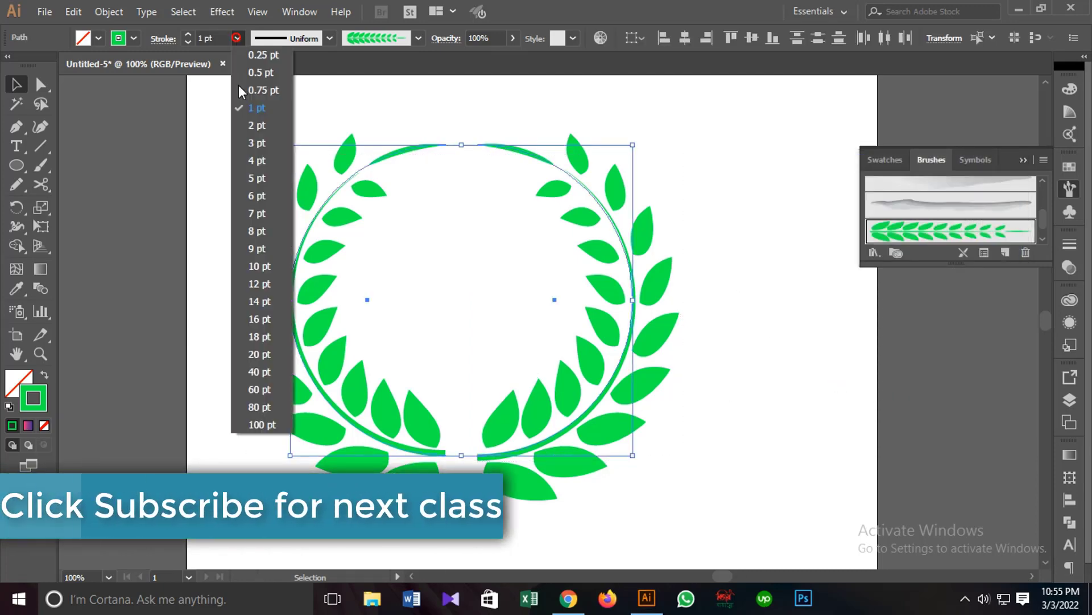
{"action": "left_click", "coordinate": [262, 56]}
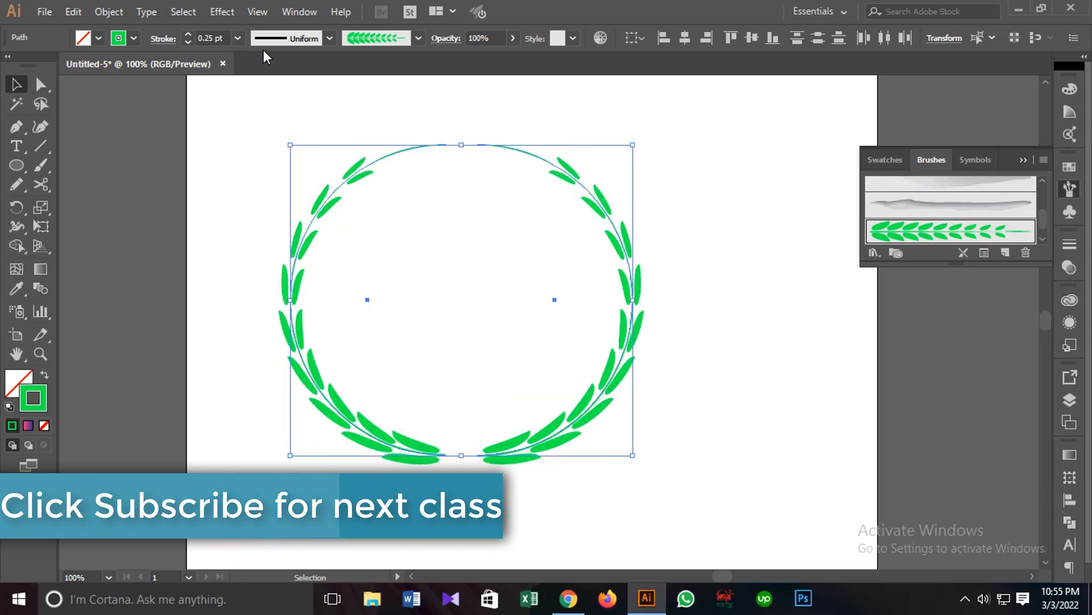
{"action": "left_click", "coordinate": [238, 39]}
{"action": "left_click", "coordinate": [239, 81]}
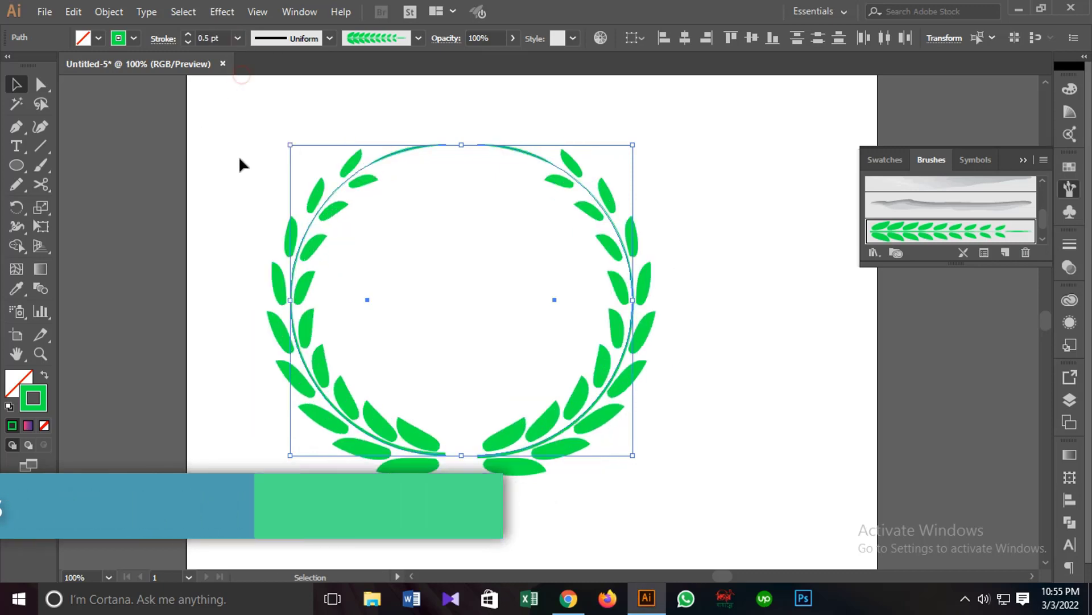
{"action": "left_click", "coordinate": [237, 38]}
{"action": "left_click", "coordinate": [232, 74]}
{"action": "left_click", "coordinate": [223, 134]}
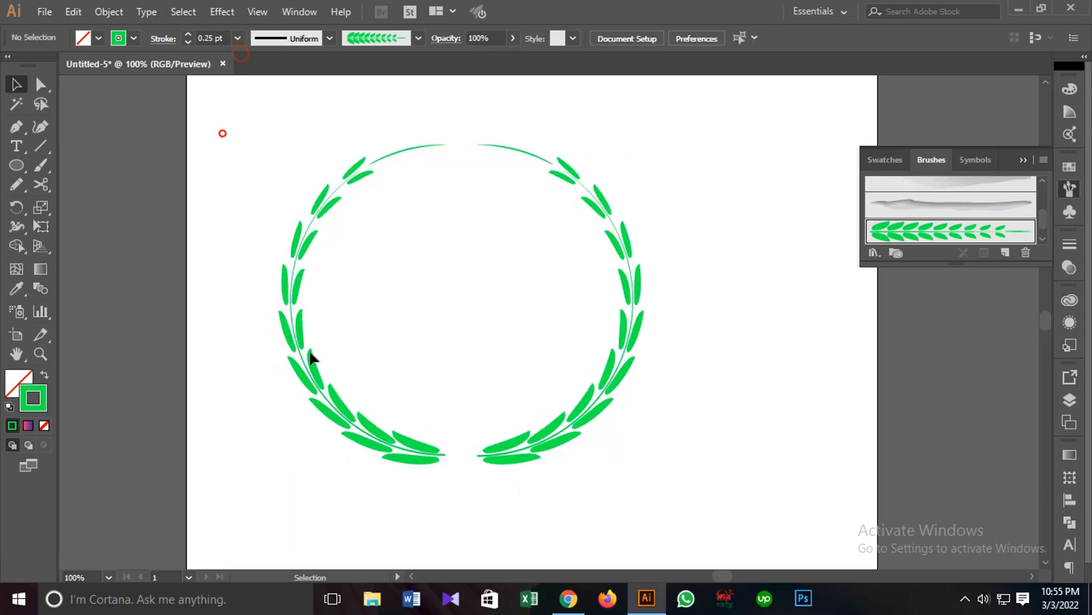
{"action": "key", "text": "ctrl+minus"}
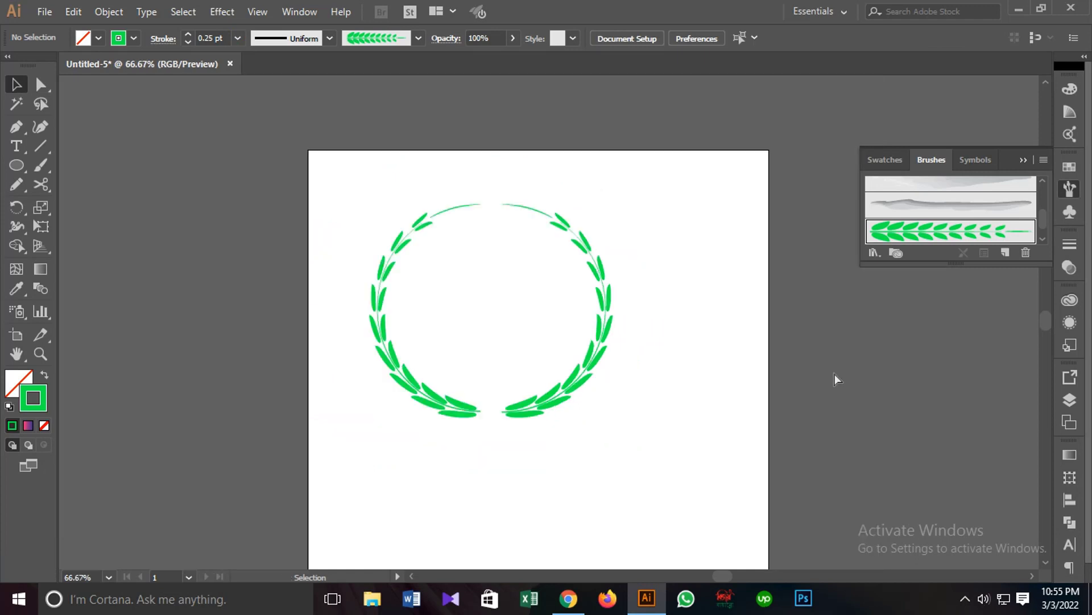
{"action": "key", "text": "ctrl+plus"}
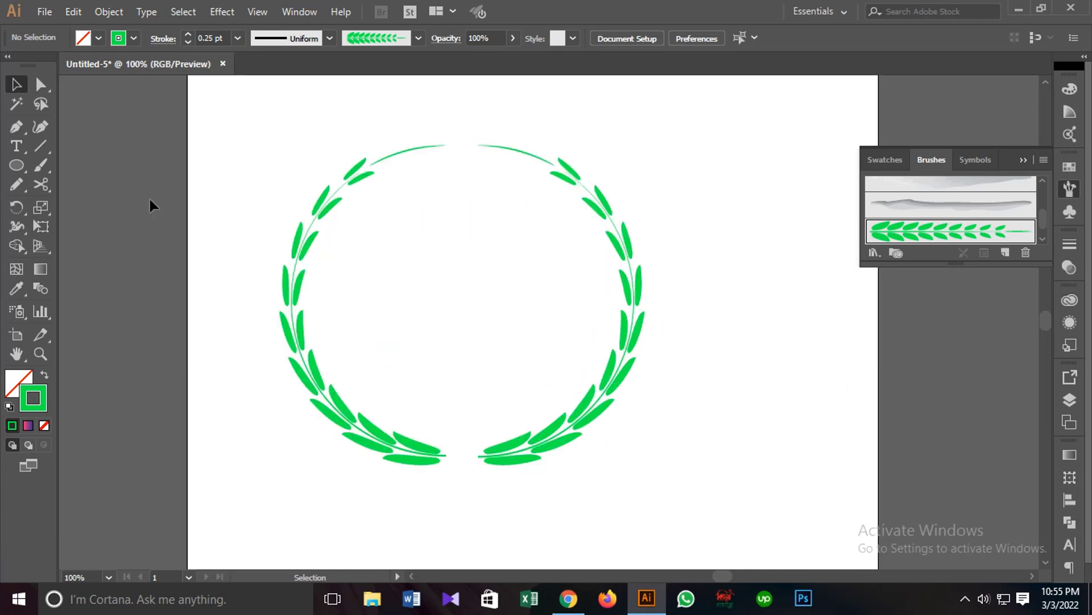
Set the stroke color of the wreath's left half to a red swatch, then deselect the path
{"action": "left_click", "coordinate": [313, 236]}
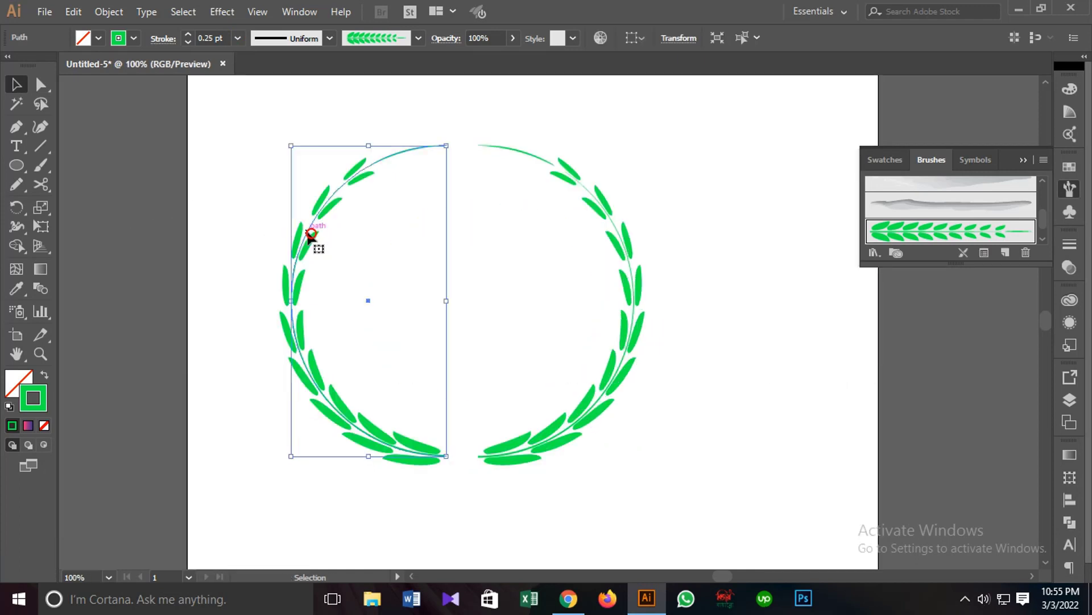
{"action": "left_click", "coordinate": [118, 38]}
{"action": "left_click", "coordinate": [122, 63]}
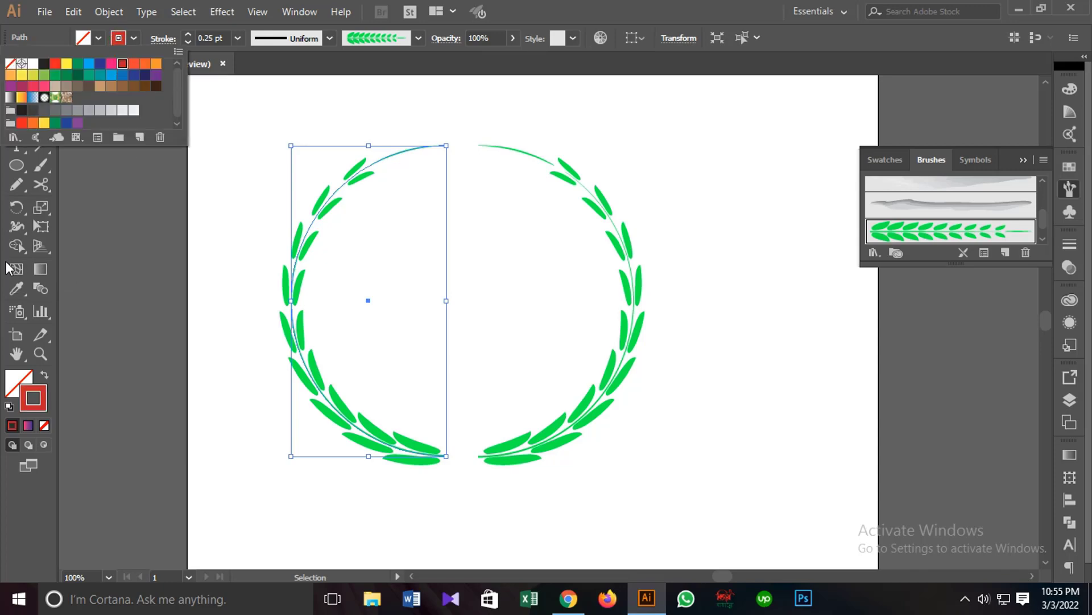
{"action": "left_click", "coordinate": [93, 220]}
{"action": "left_click", "coordinate": [17, 83]}
{"action": "left_click", "coordinate": [166, 151]}
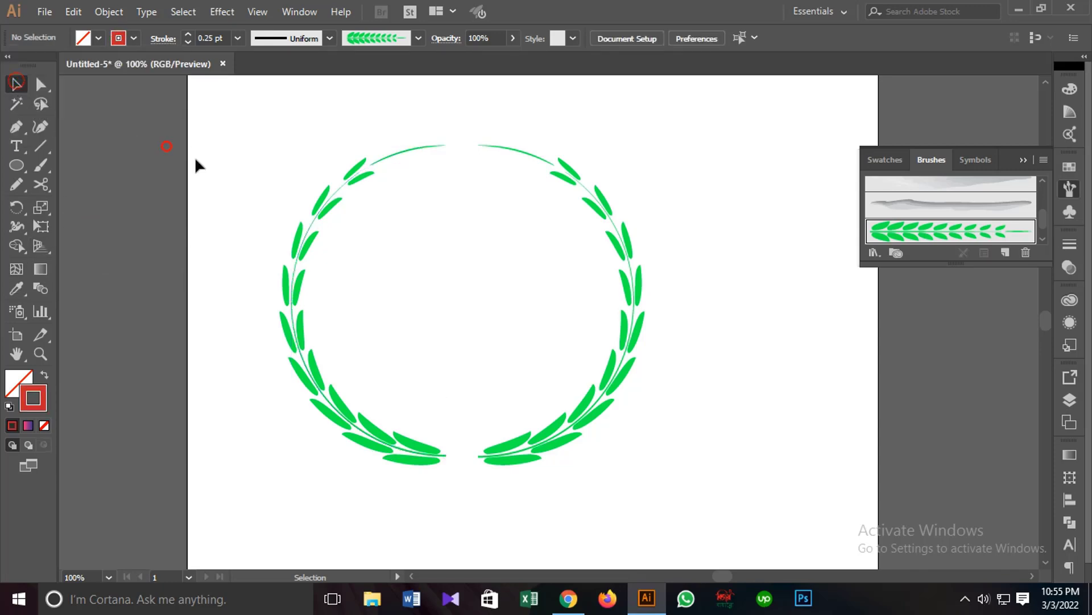
Examine the finished wreath as a whole, selecting its left half and then both leafy halves together
{"action": "left_click_drag", "start_coordinate": [212, 165], "coordinate": [712, 424]}
{"action": "key", "text": "ctrl+minus"}
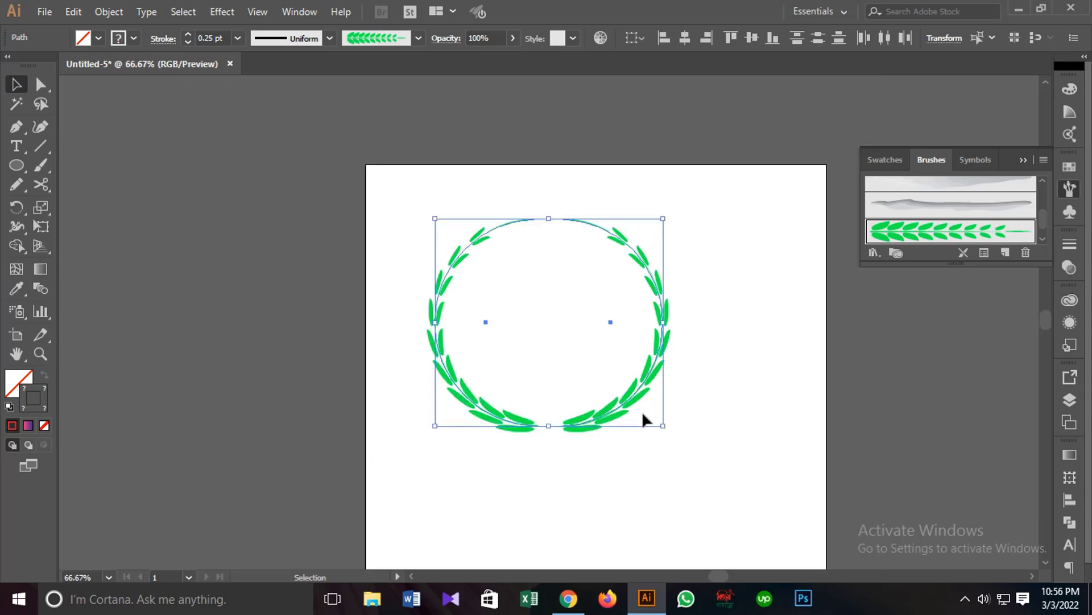
{"action": "left_click", "coordinate": [873, 333]}
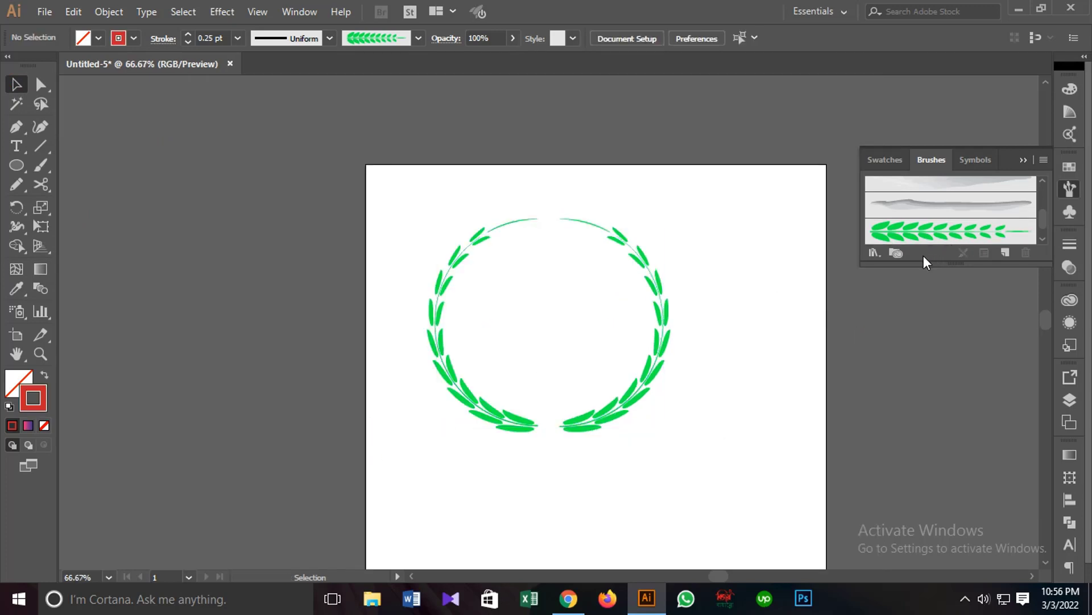
{"action": "key", "text": "ctrl+plus"}
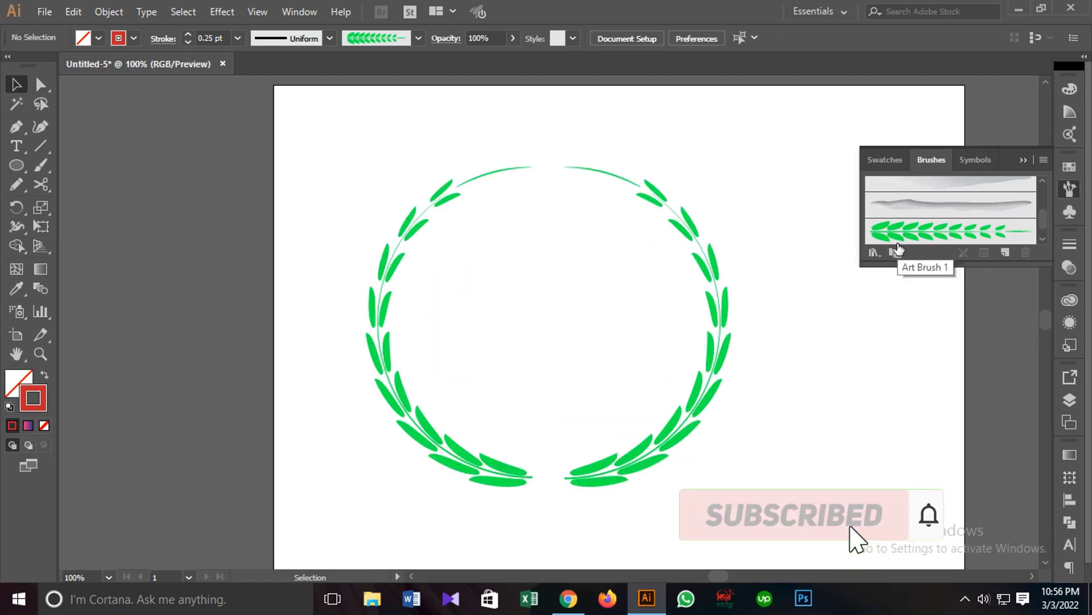
{"action": "left_click_drag", "start_coordinate": [305, 168], "coordinate": [536, 342]}
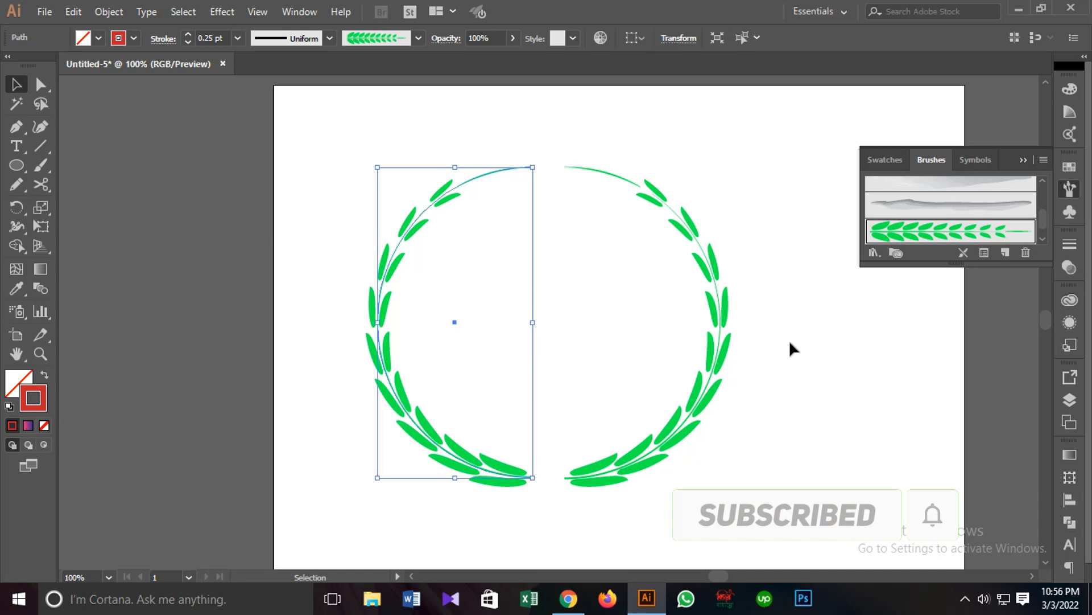
{"action": "left_click", "coordinate": [788, 264]}
{"action": "left_click_drag", "start_coordinate": [343, 197], "coordinate": [766, 387]}
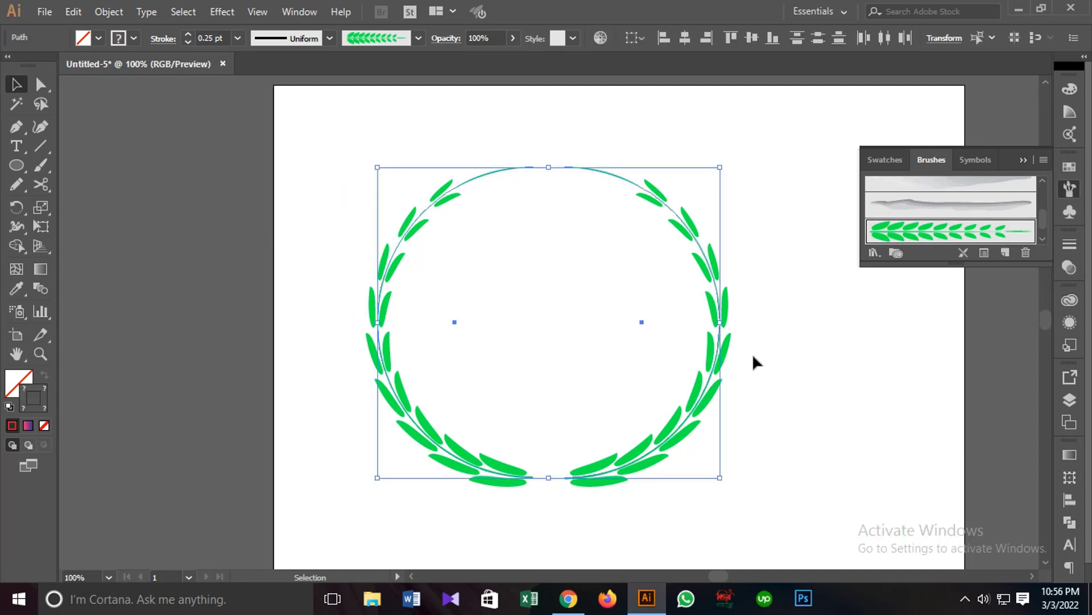
{"action": "scroll", "coordinate": [753, 357], "scroll_direction": "down", "scroll_amount": 2}
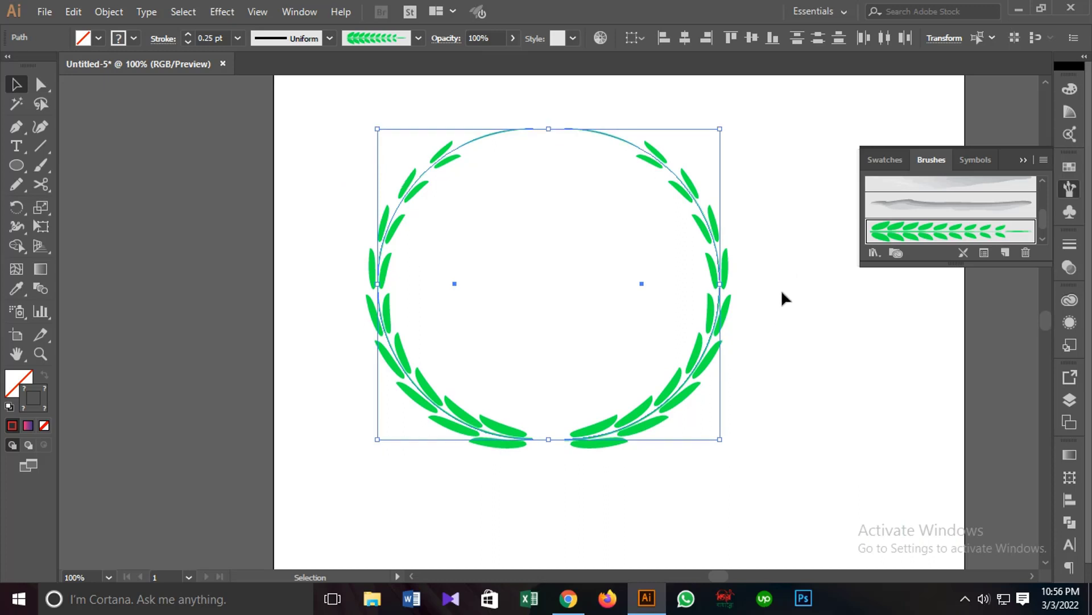
{"action": "left_click", "coordinate": [965, 599]}
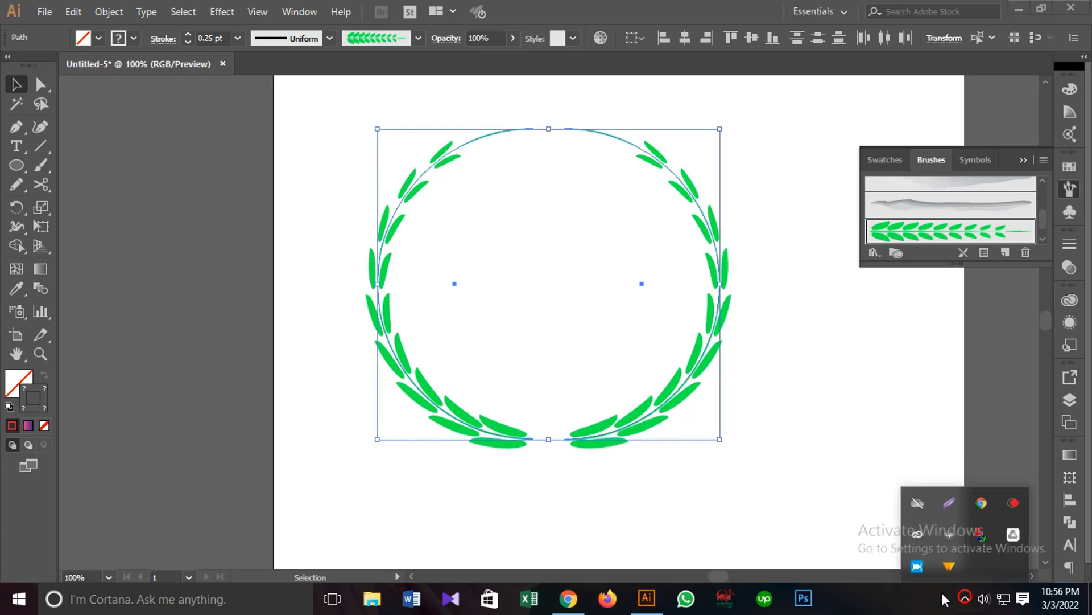
{"action": "left_click", "coordinate": [781, 467]}
{"action": "left_click", "coordinate": [965, 598]}
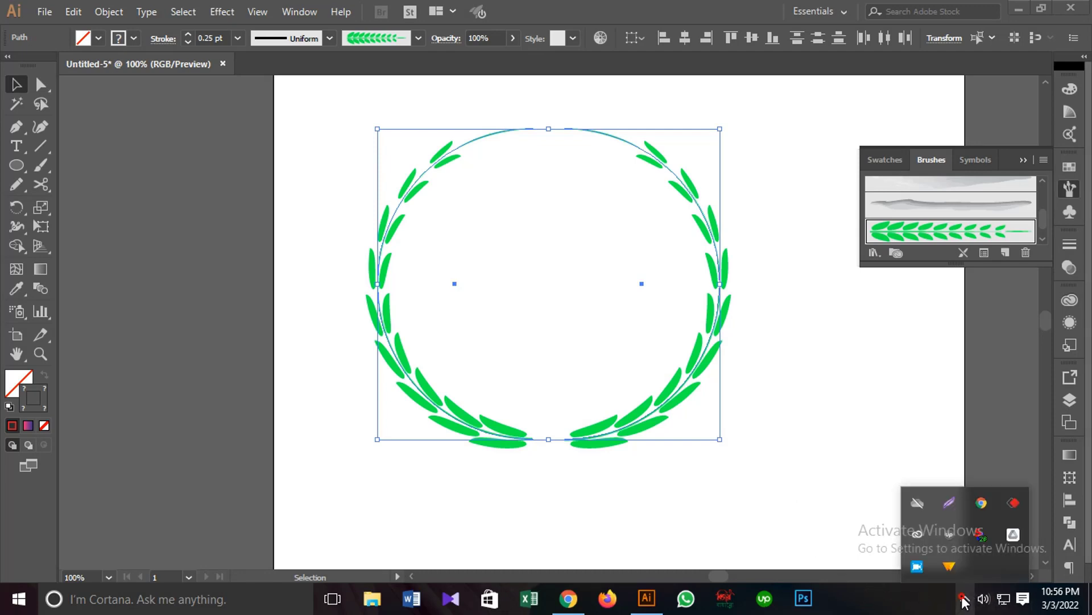